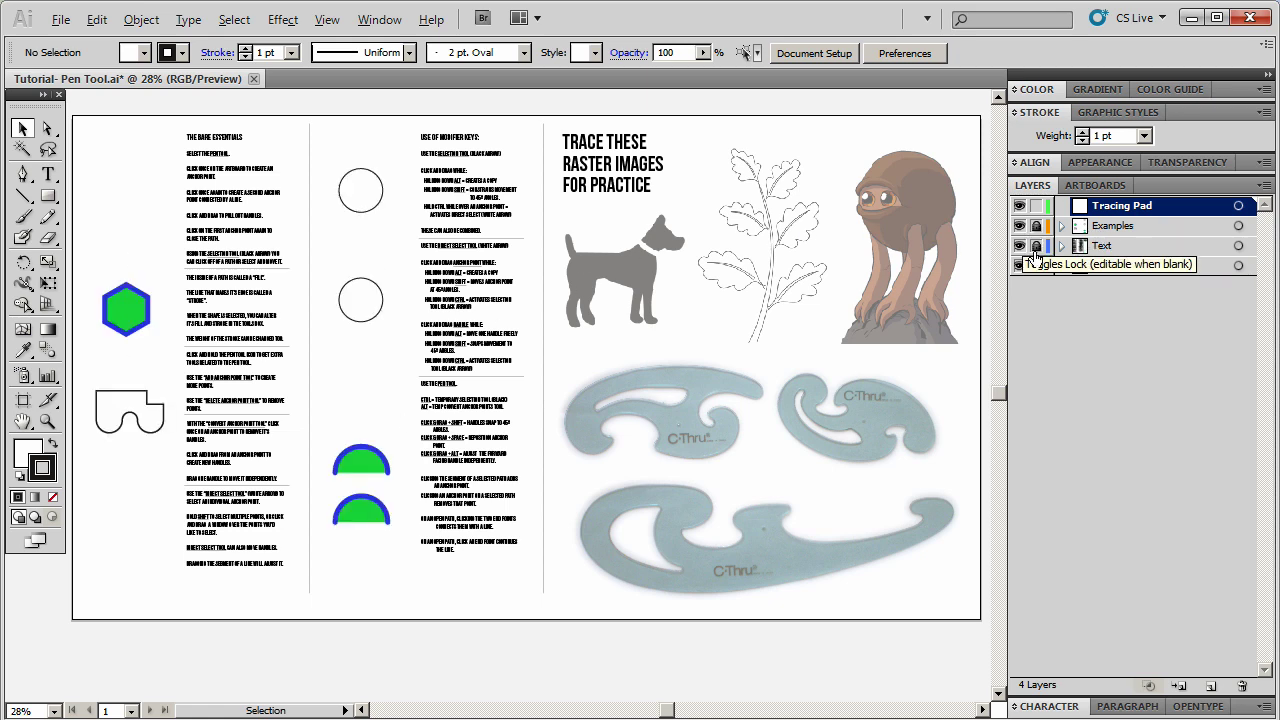
# Hide and show again the Text layer and the Images layer, one after the other.
pyautogui.click(1019, 245)
pyautogui.click(1019, 245)
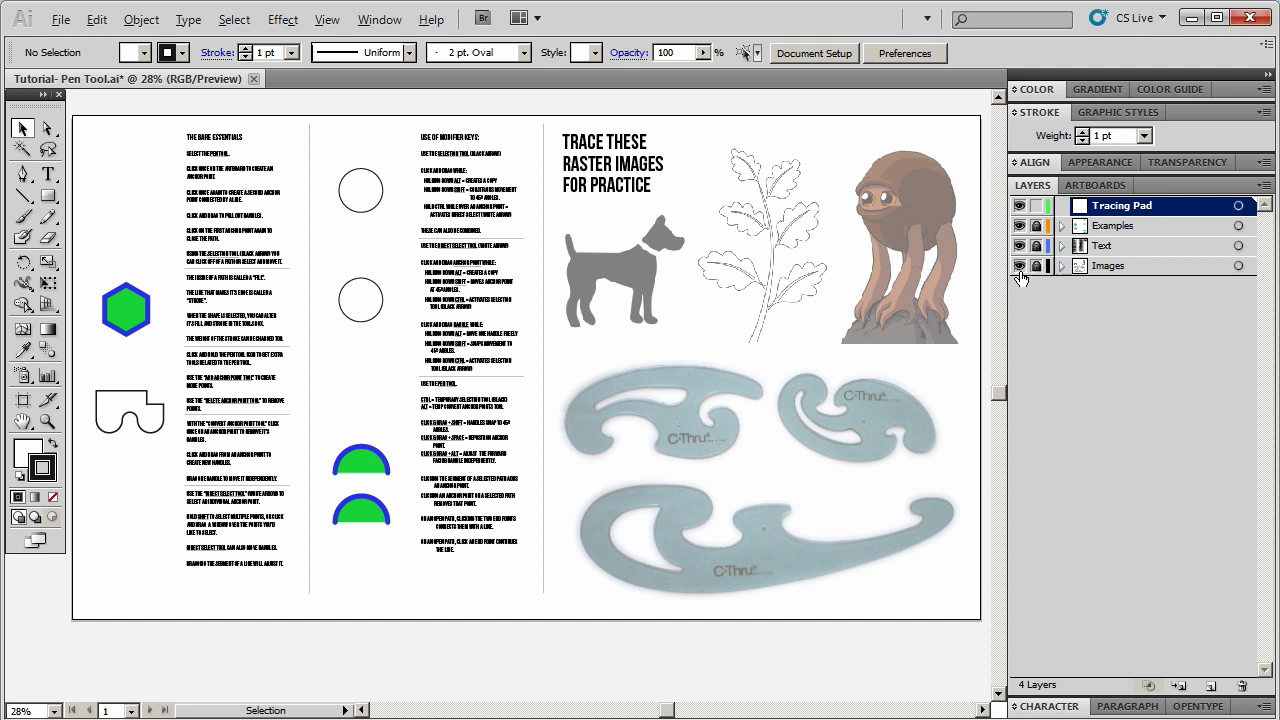
pyautogui.click(1019, 265)
pyautogui.click(1019, 265)
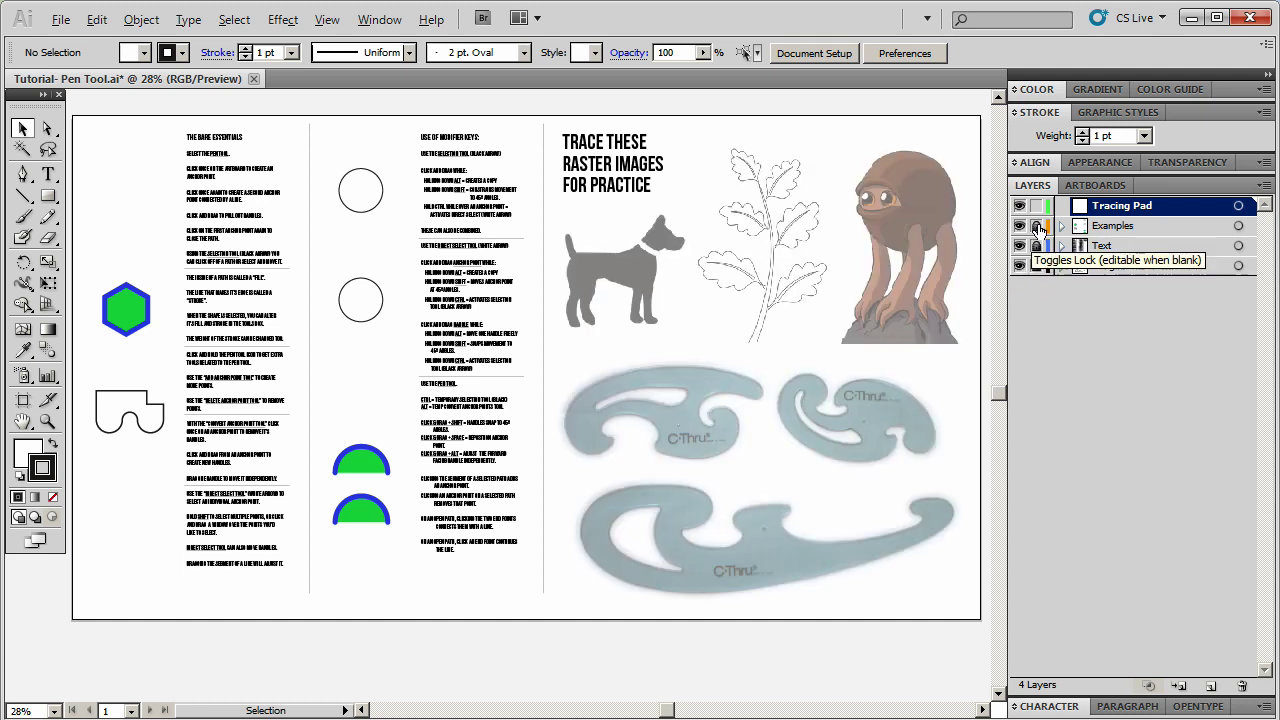
# Unlock the Examples layer.
pyautogui.click(1037, 226)
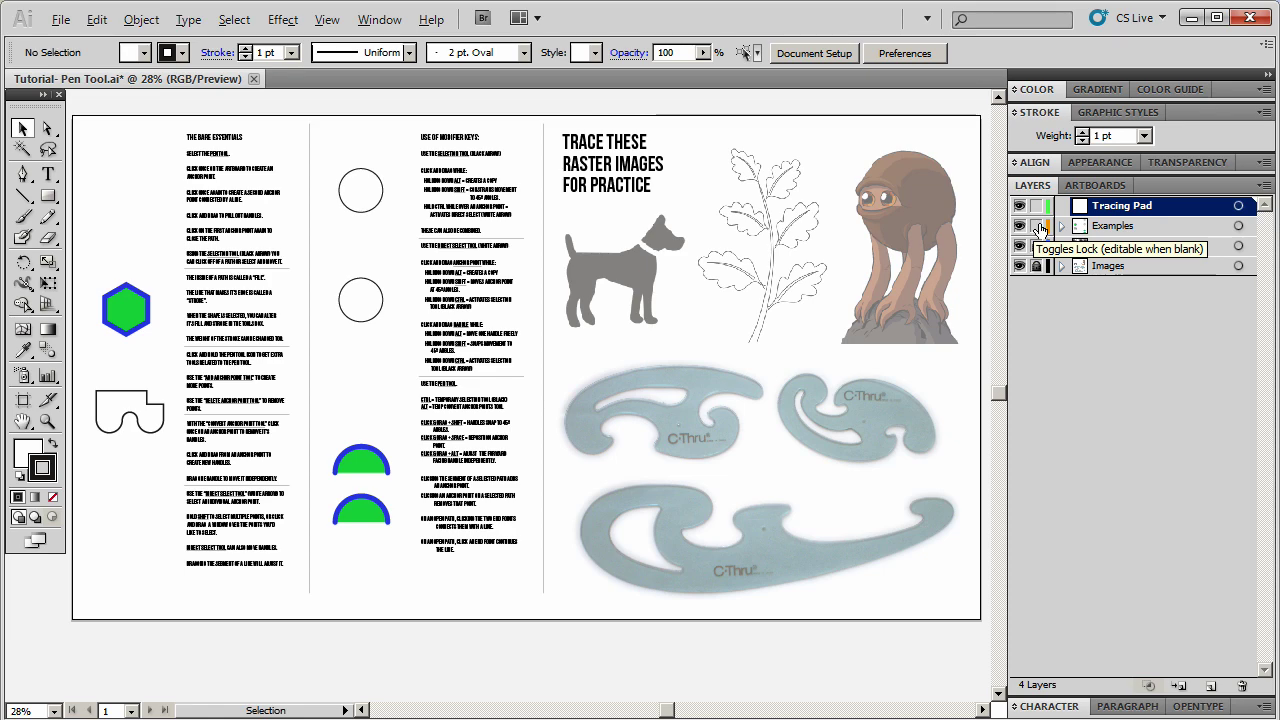
# Draw a closed Pen tool path with corners near X 3.10, Y 1.25 in and X 1.06, Y 2.46 in, and a smooth point near X 2.67, Y 3.04 in.
pyautogui.hotkey('ctrl', '=')
pyautogui.hotkey('ctrl', '=')
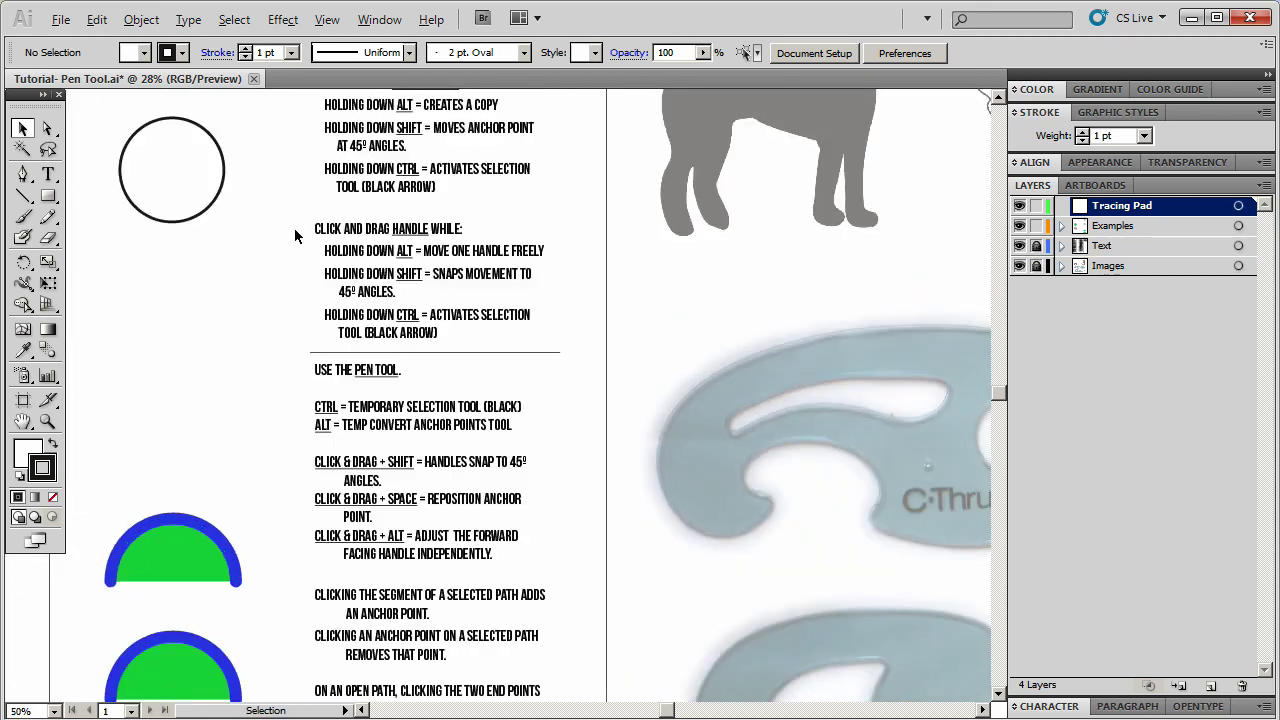
pyautogui.moveTo(294, 208); pyautogui.dragTo(1044, 578)
pyautogui.hotkey('ctrl', '=')
pyautogui.moveTo(503, 274); pyautogui.dragTo(330, 395)
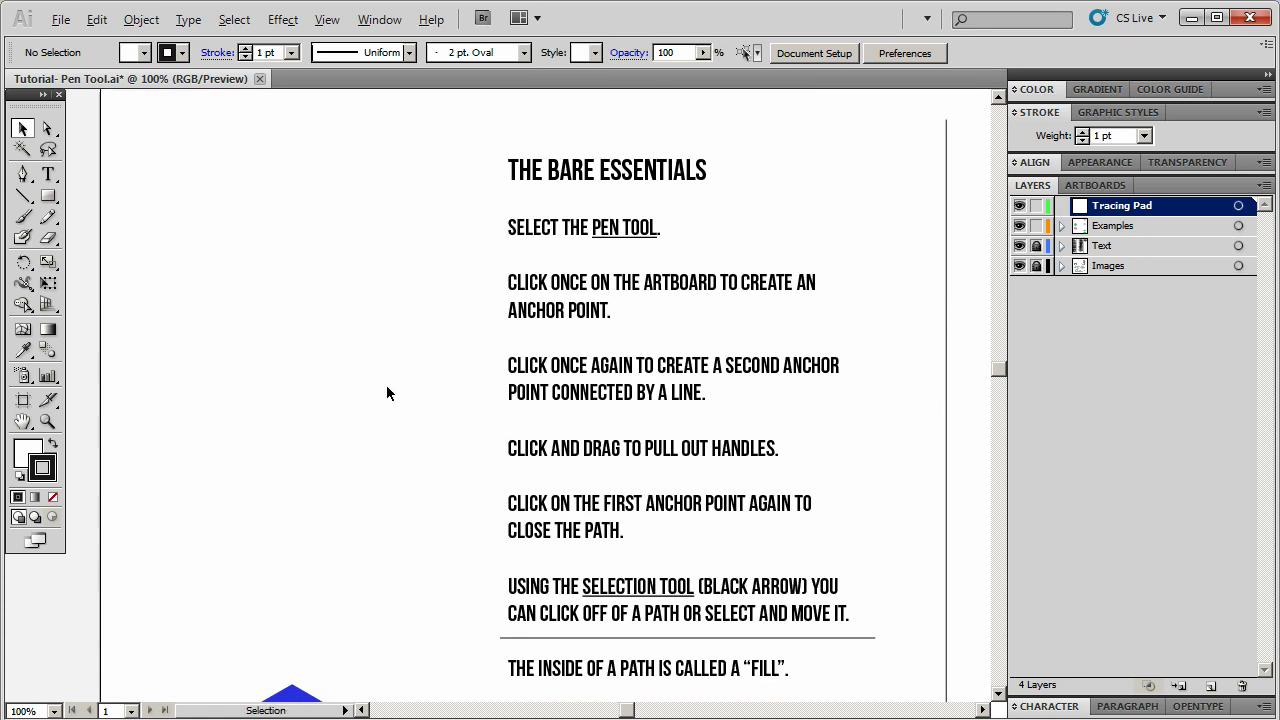
pyautogui.click(27, 177)
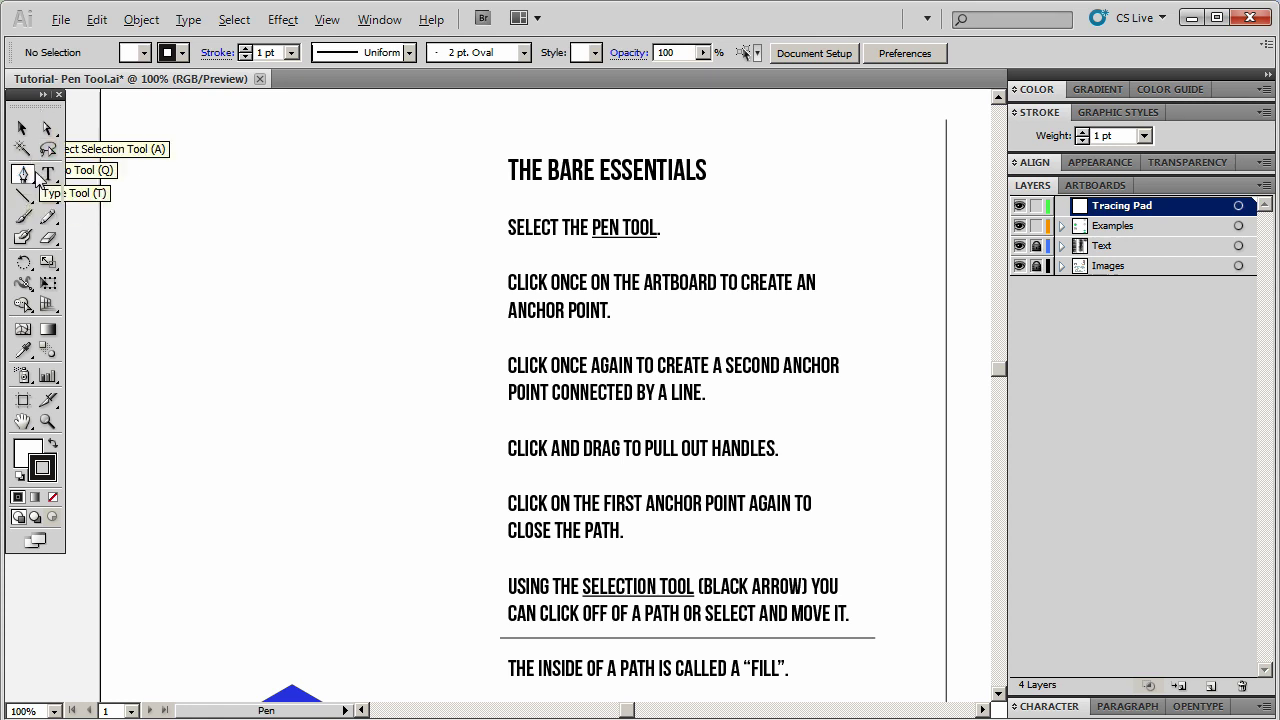
pyautogui.click(322, 180)
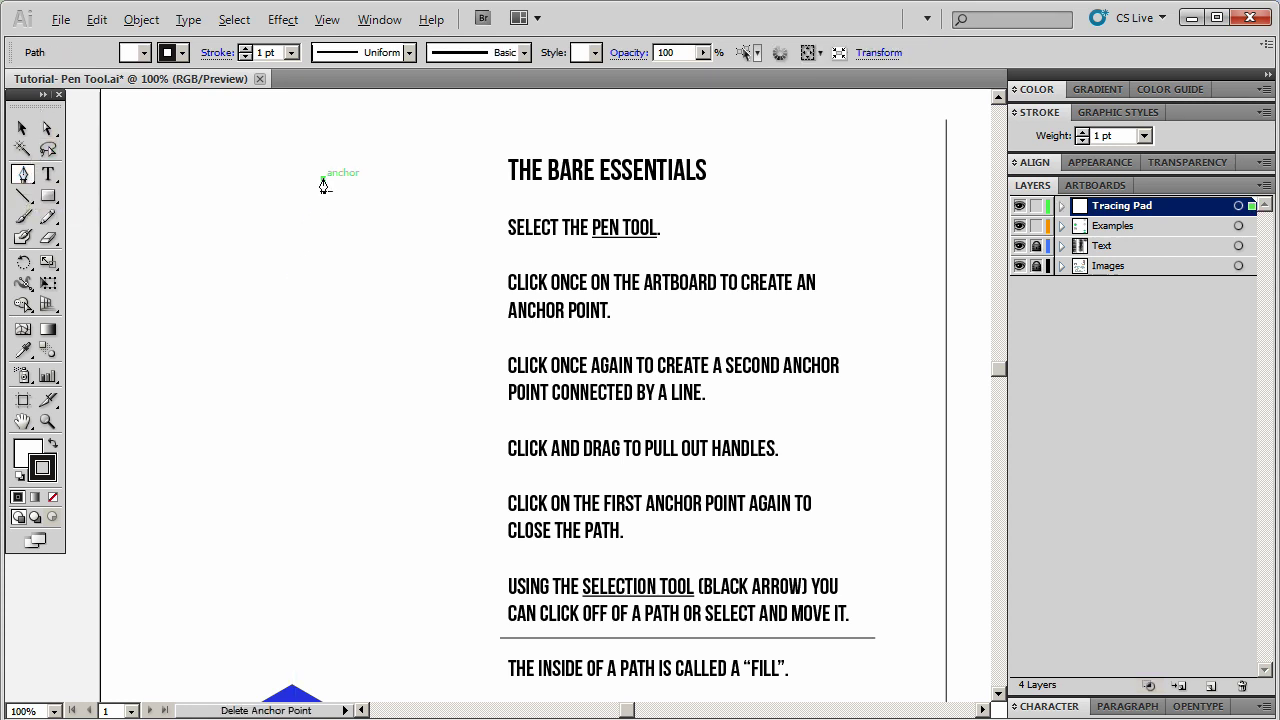
pyautogui.click(177, 272)
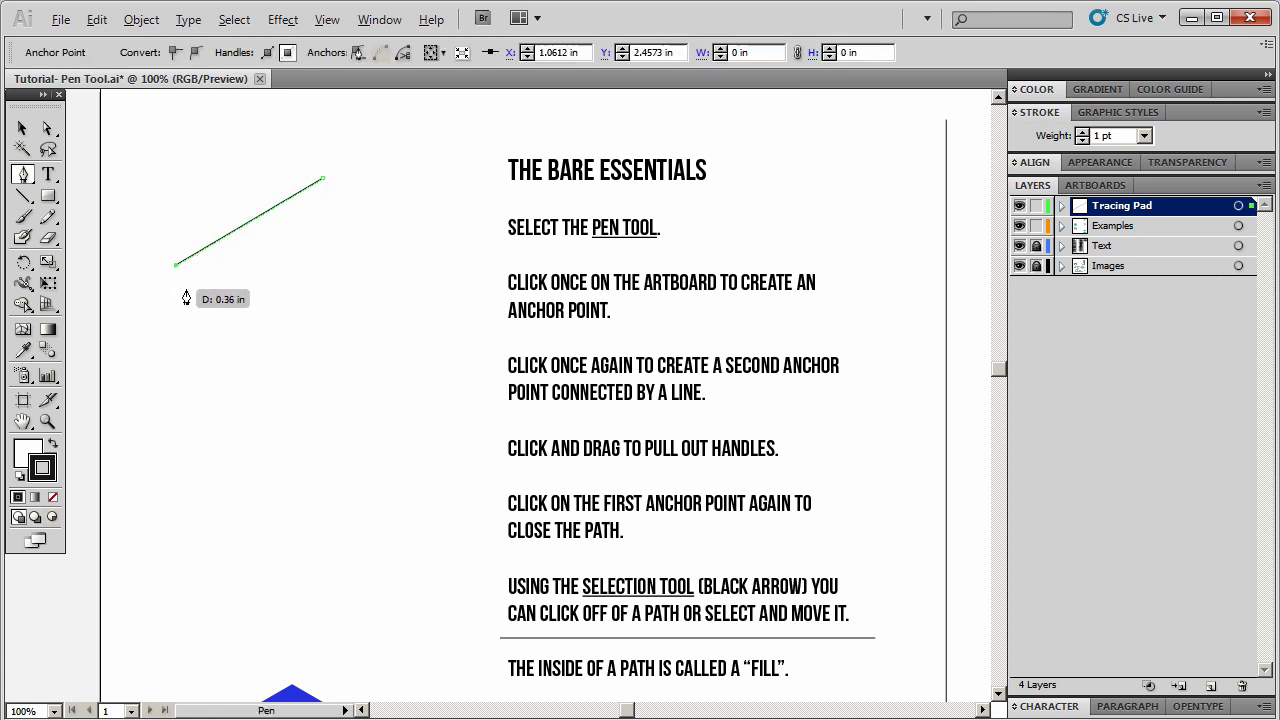
pyautogui.click(291, 308)
pyautogui.moveTo(291, 310)
pyautogui.mouseDown()
pyautogui.moveTo(434, 235)
pyautogui.moveTo(535, 150)
pyautogui.moveTo(490, 163)
pyautogui.moveTo(357, 251)
pyautogui.moveTo(320, 303)
pyautogui.moveTo(293, 311)
pyautogui.mouseUp()
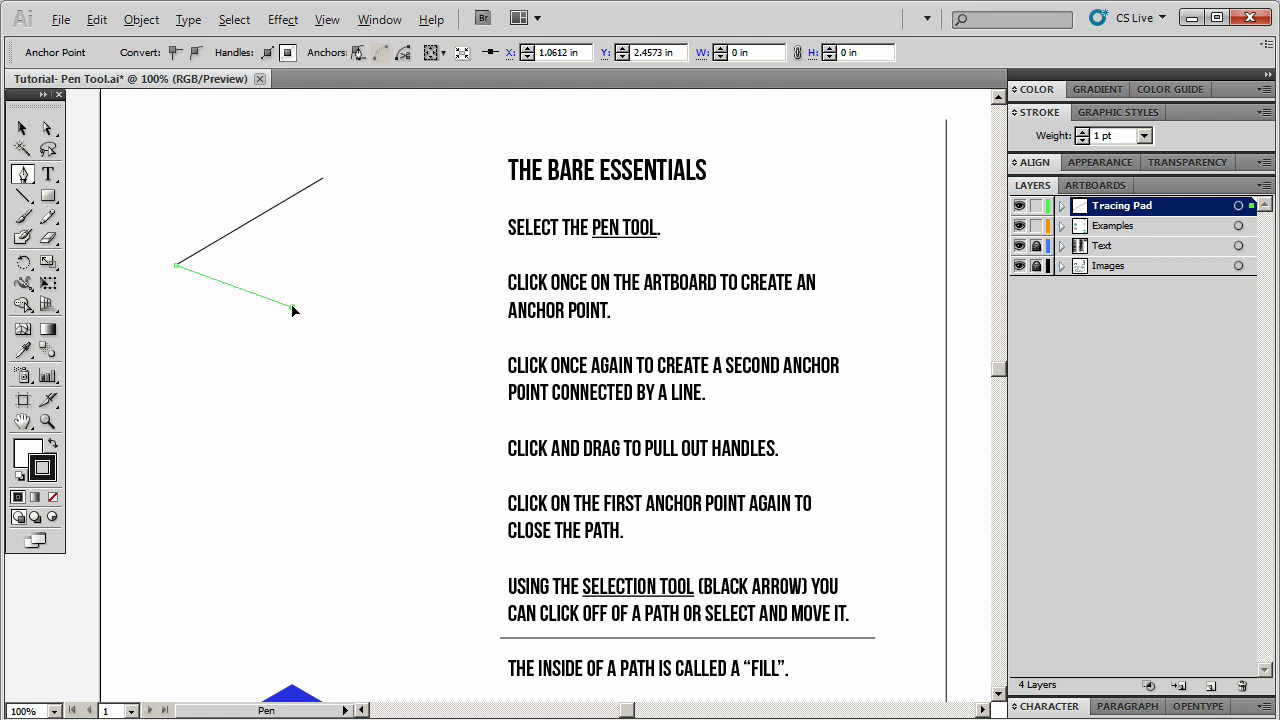
pyautogui.moveTo(293, 311); pyautogui.dragTo(360, 278)
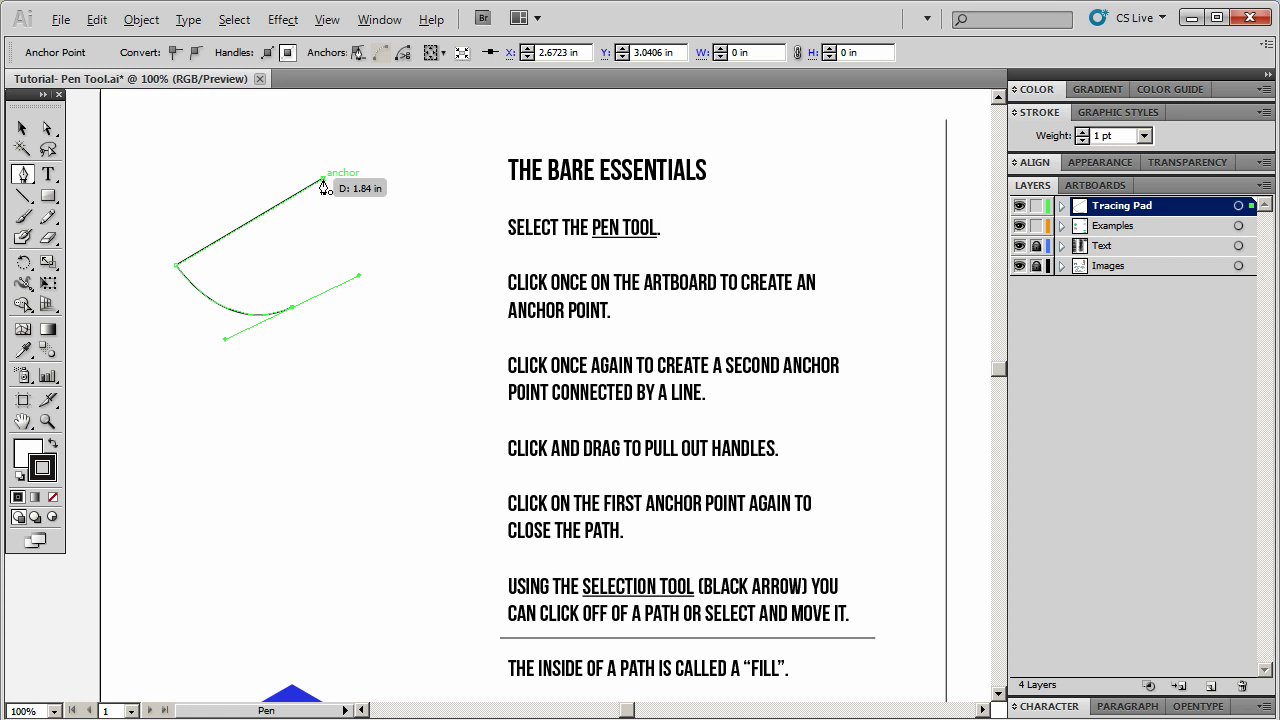
pyautogui.click(323, 183)
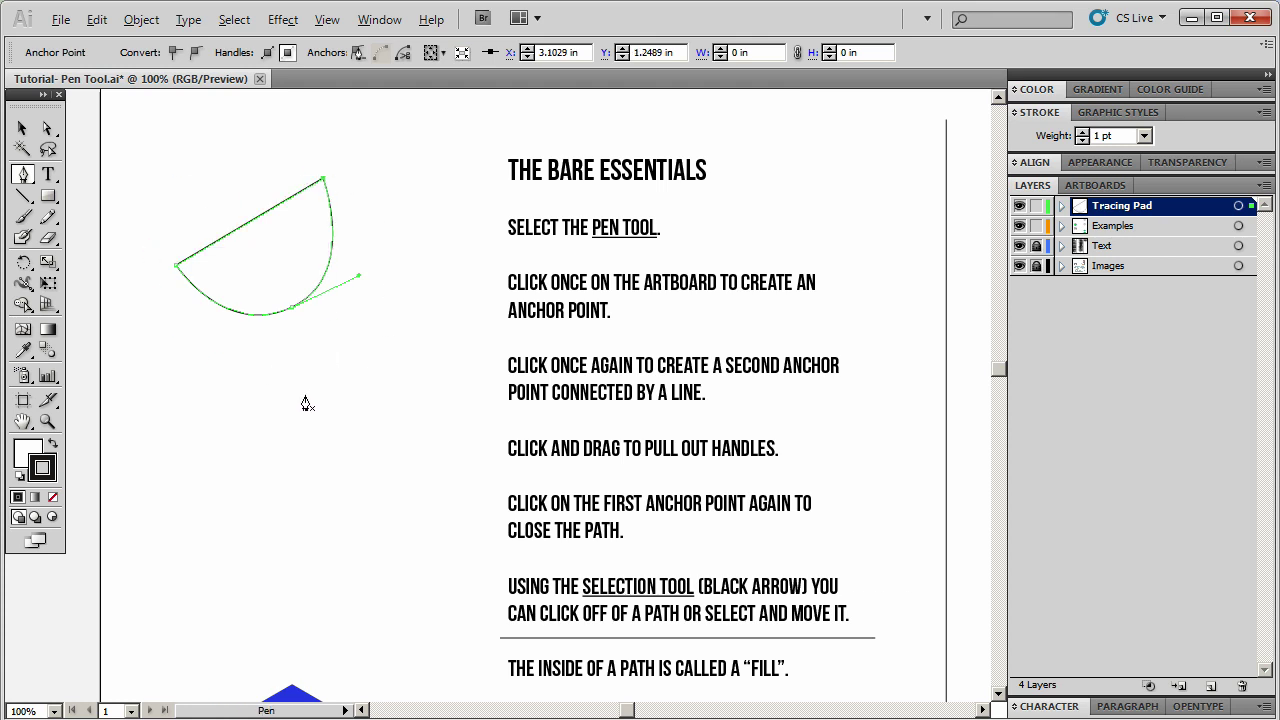
# Draw a closed path below the first with a straight upper edge and smooth points near X 3.01, Y 5.28 in and X 1.76, Y 5.10 in.
pyautogui.click(193, 384)
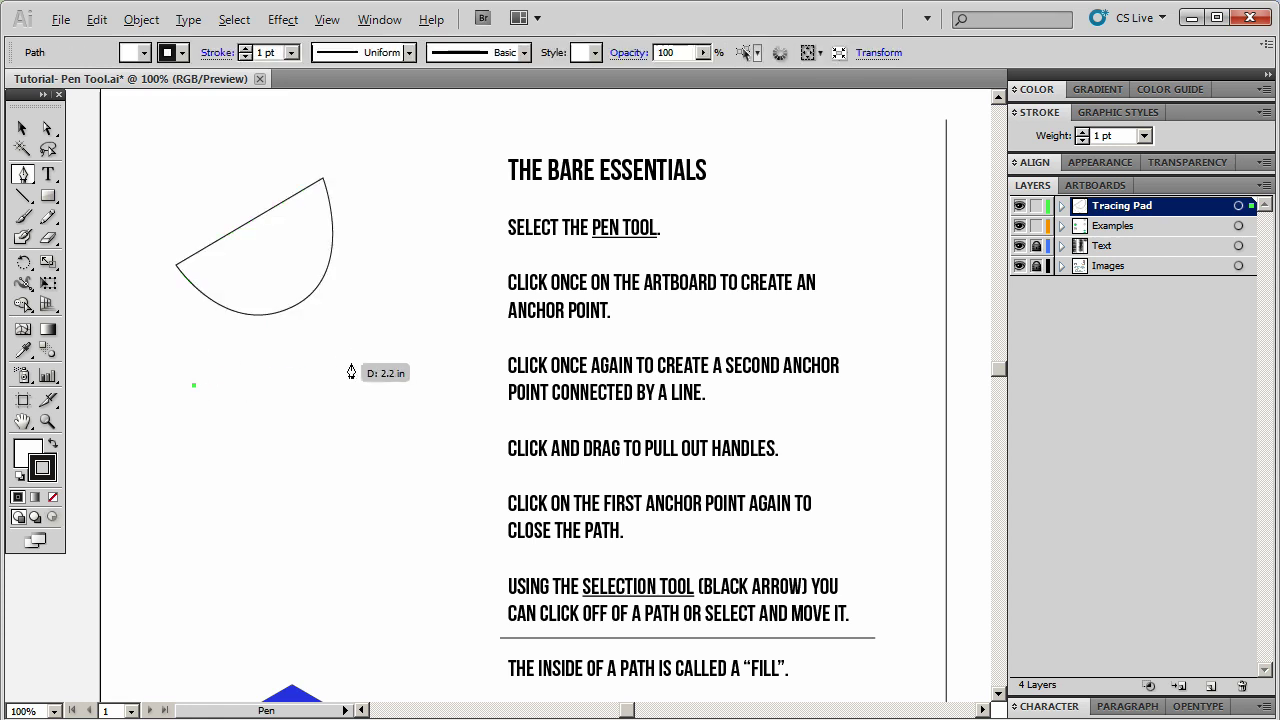
pyautogui.click(352, 363)
pyautogui.moveTo(323, 468); pyautogui.dragTo(263, 506)
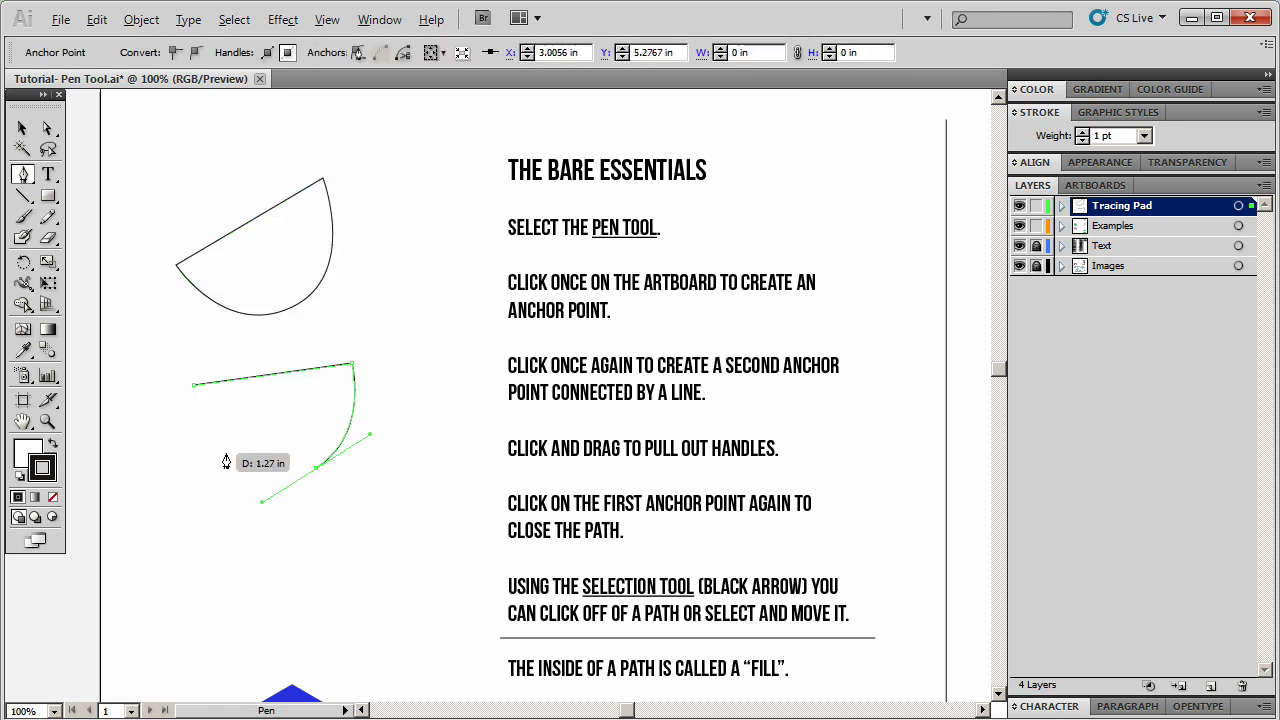
pyautogui.moveTo(201, 446); pyautogui.dragTo(245, 452)
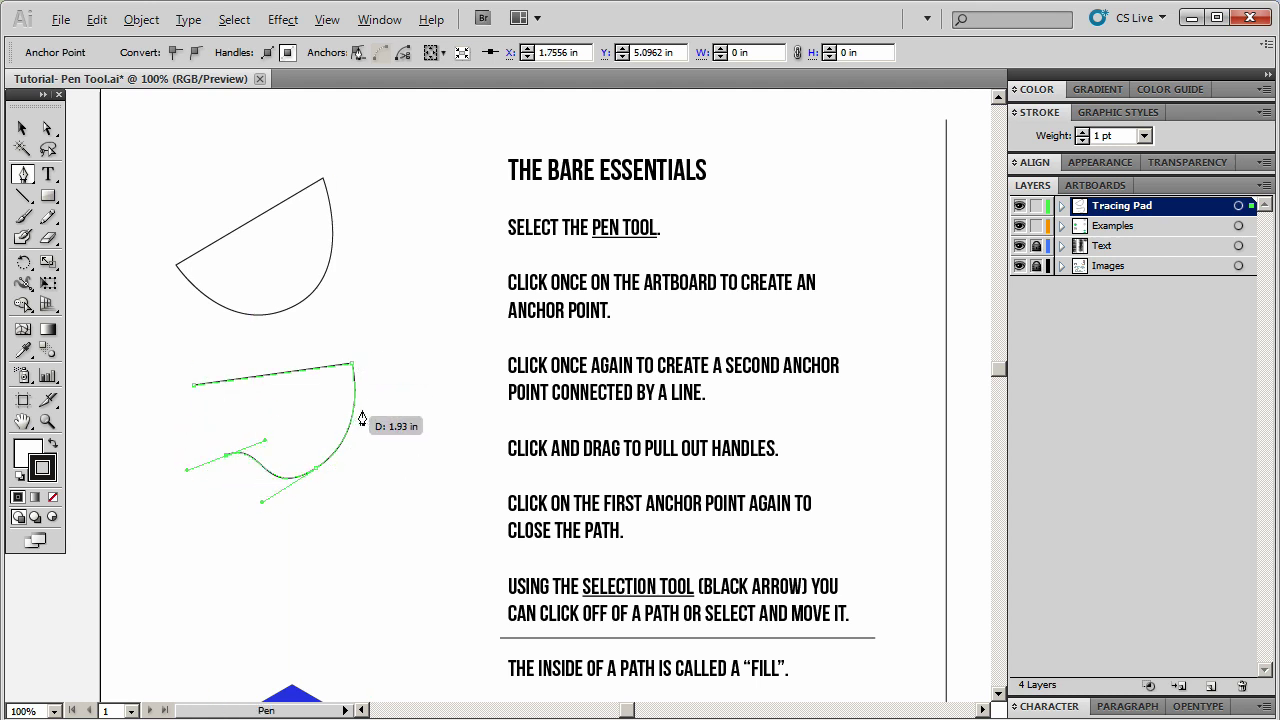
pyautogui.click(193, 385)
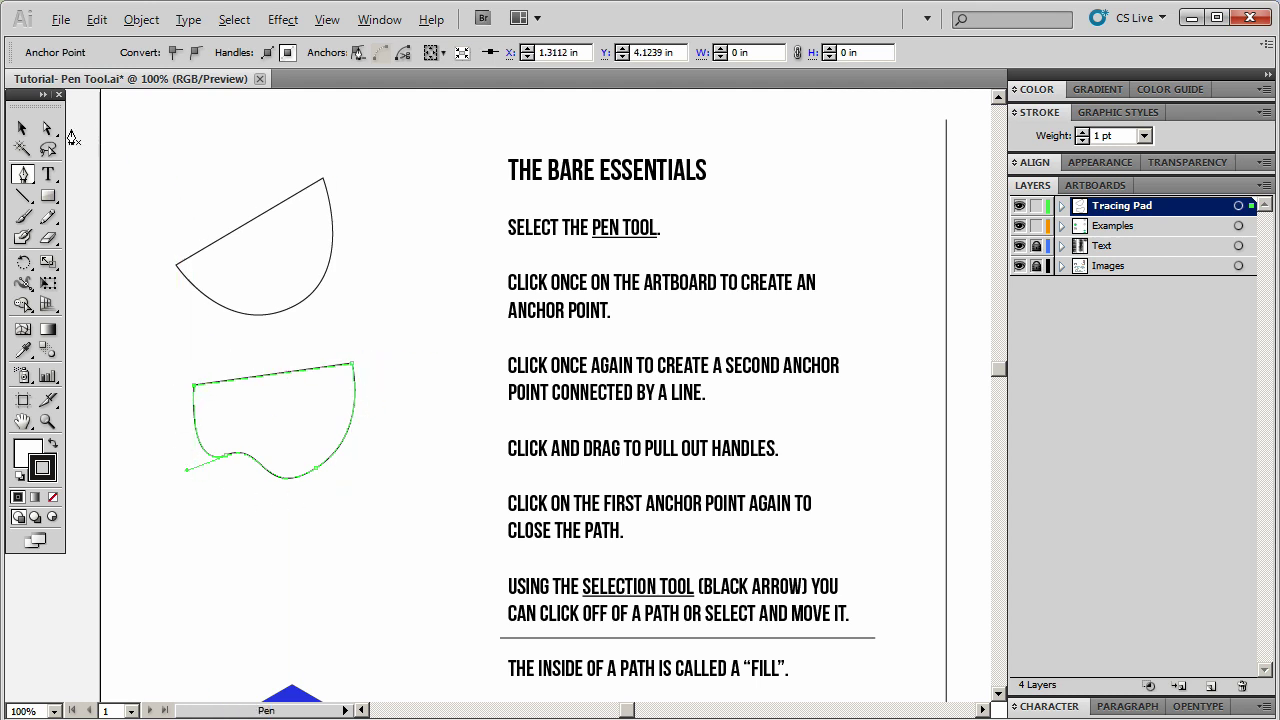
# Deselect the finished path and reposition both shapes with the Selection tool, placing the wavy shape above the half-round one.
pyautogui.click(22, 131)
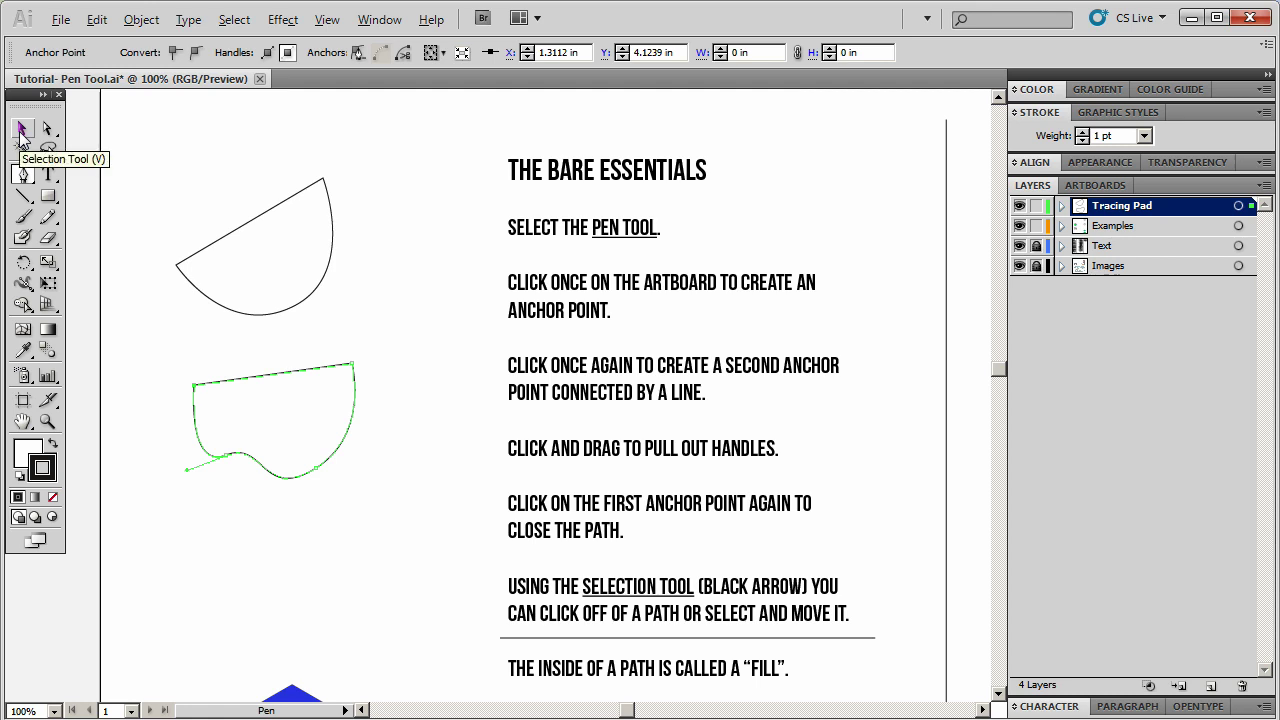
pyautogui.click(22, 131)
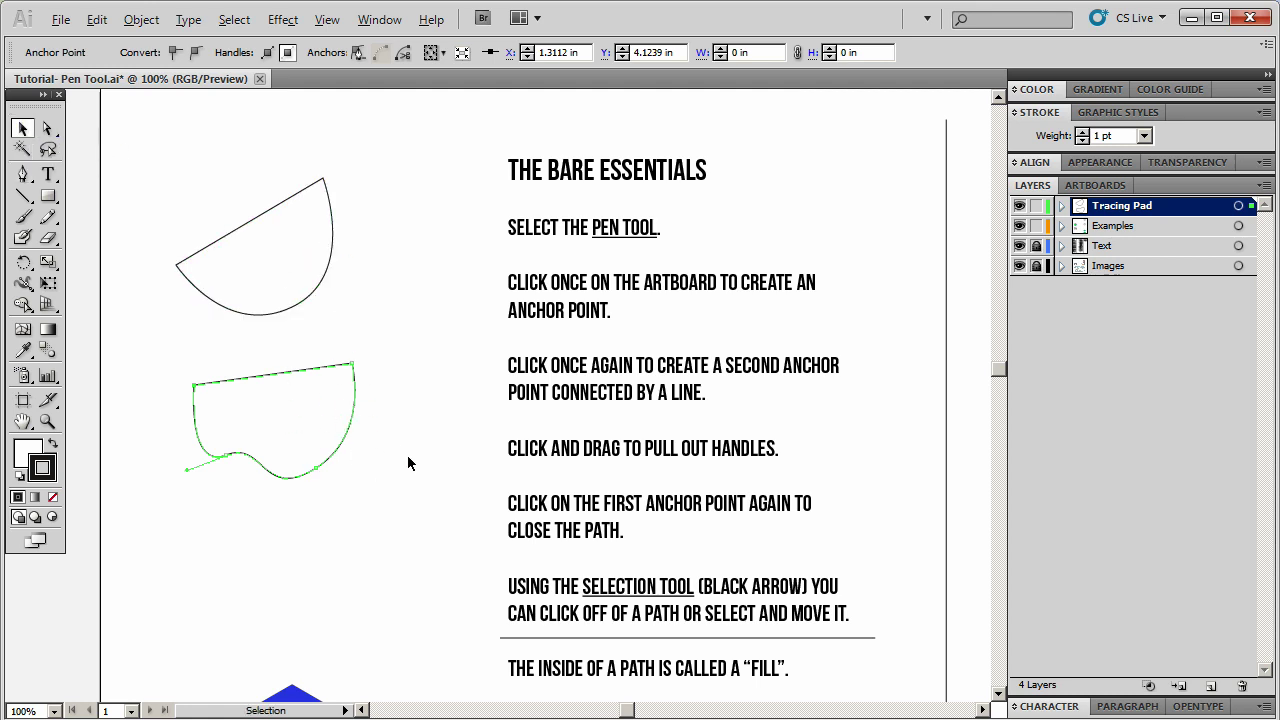
pyautogui.click(432, 484)
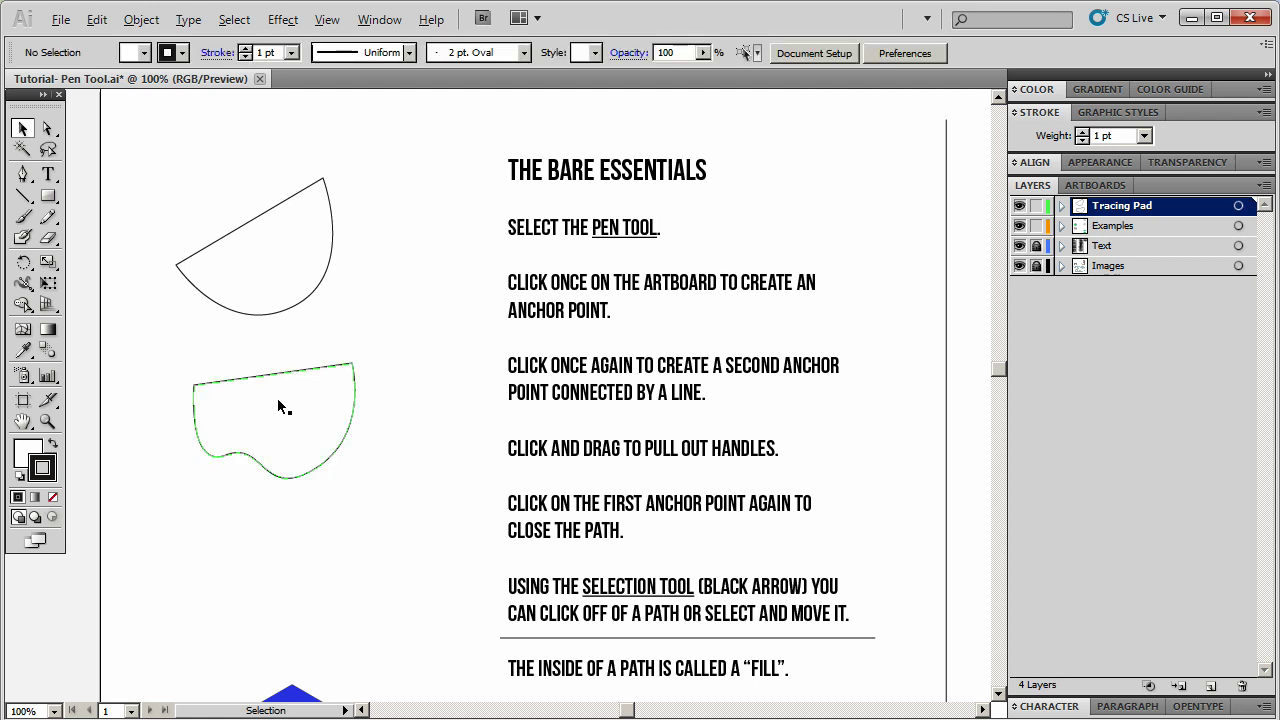
pyautogui.moveTo(281, 440); pyautogui.dragTo(375, 547)
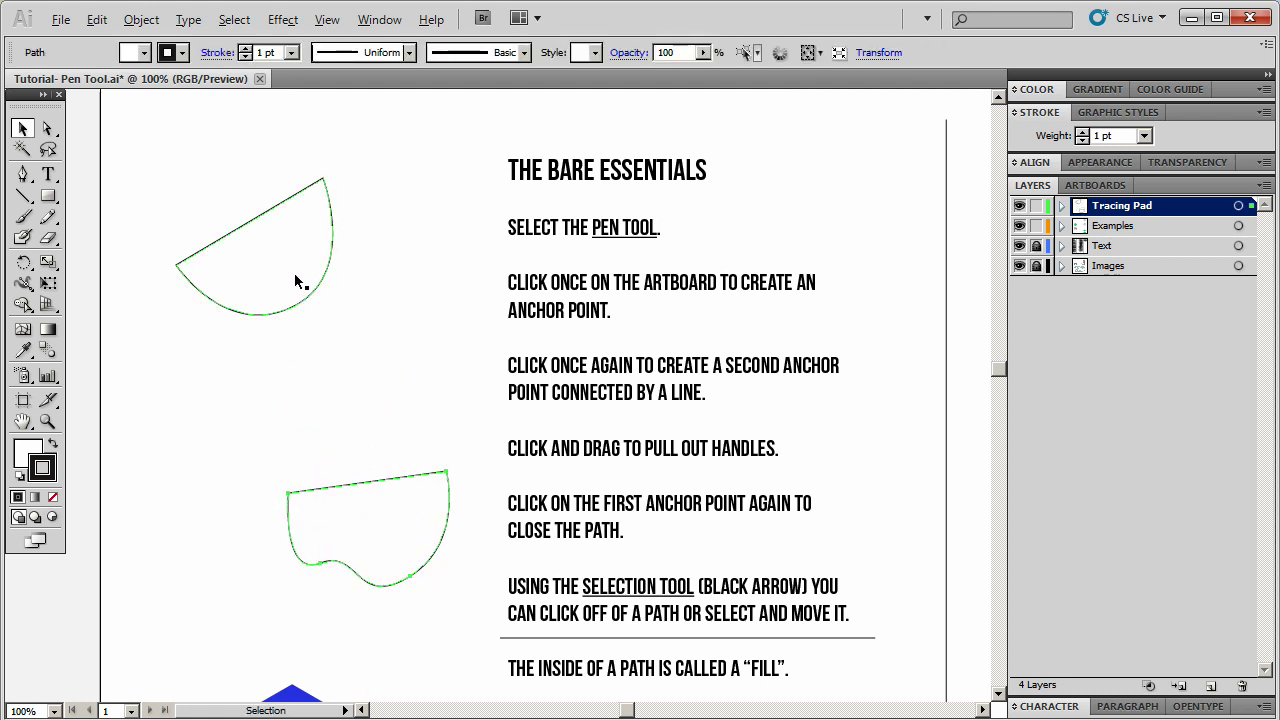
pyautogui.moveTo(297, 281); pyautogui.dragTo(247, 428)
pyautogui.moveTo(380, 525); pyautogui.dragTo(371, 213)
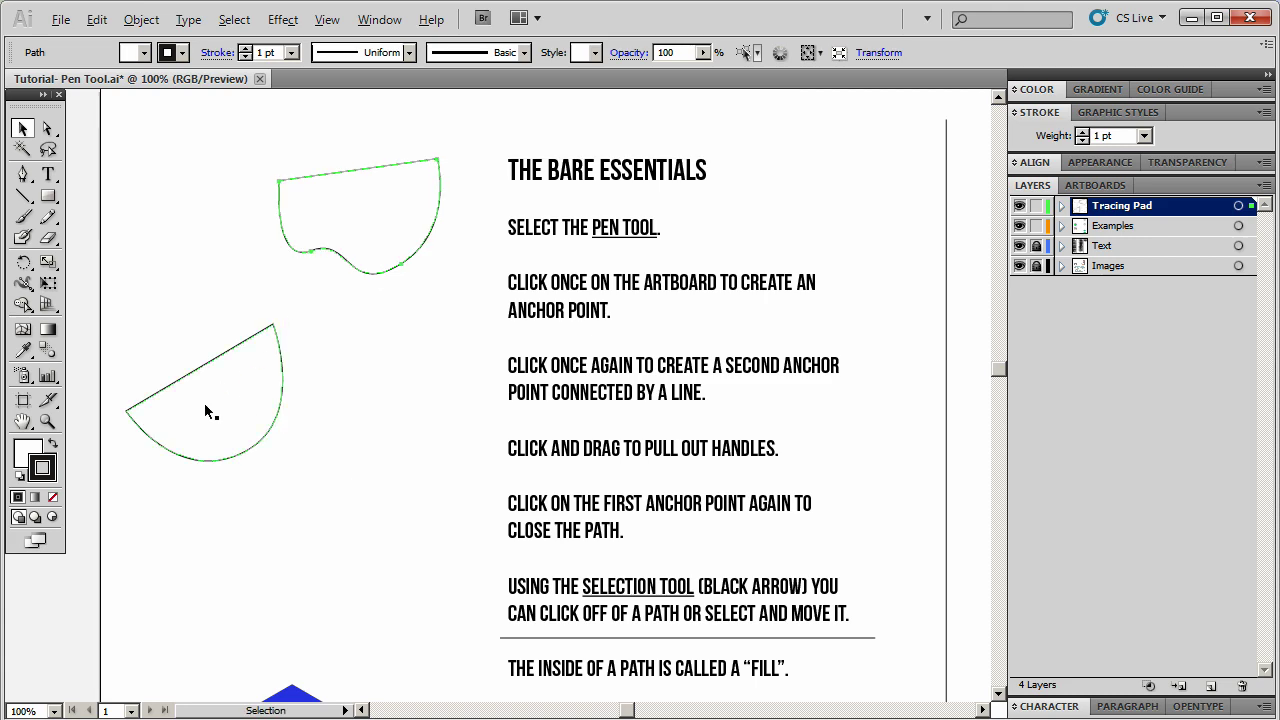
pyautogui.moveTo(205, 410); pyautogui.dragTo(252, 376)
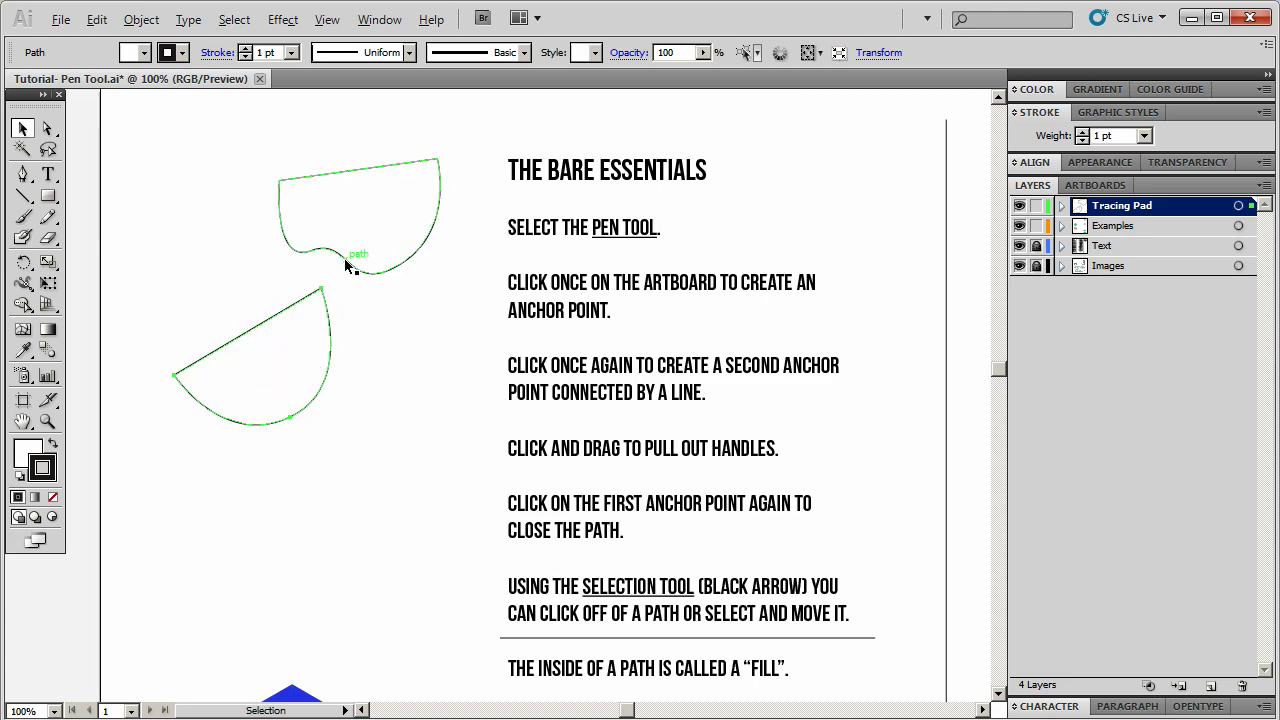
# Swap the fill and stroke colours of the example hexagon and swap them back.
pyautogui.press('space')
pyautogui.moveTo(417, 620); pyautogui.dragTo(439, 234)
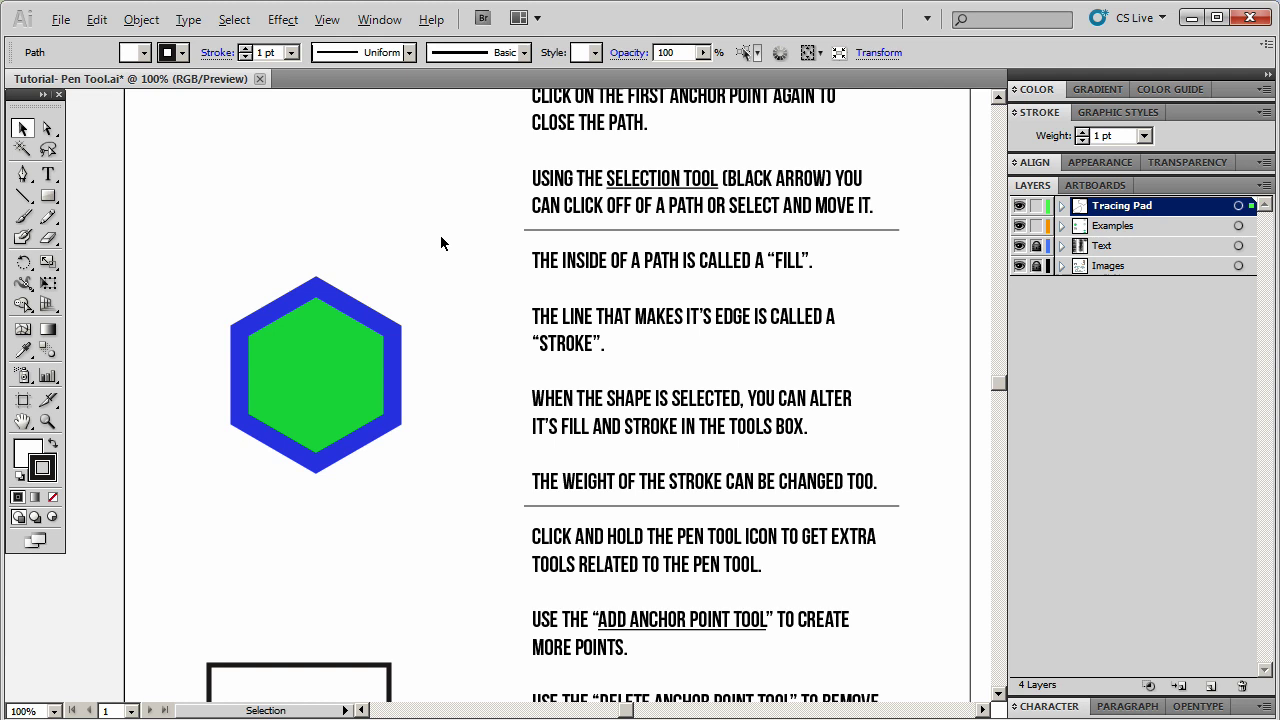
pyautogui.click(310, 420)
pyautogui.click(410, 266)
pyautogui.click(321, 380)
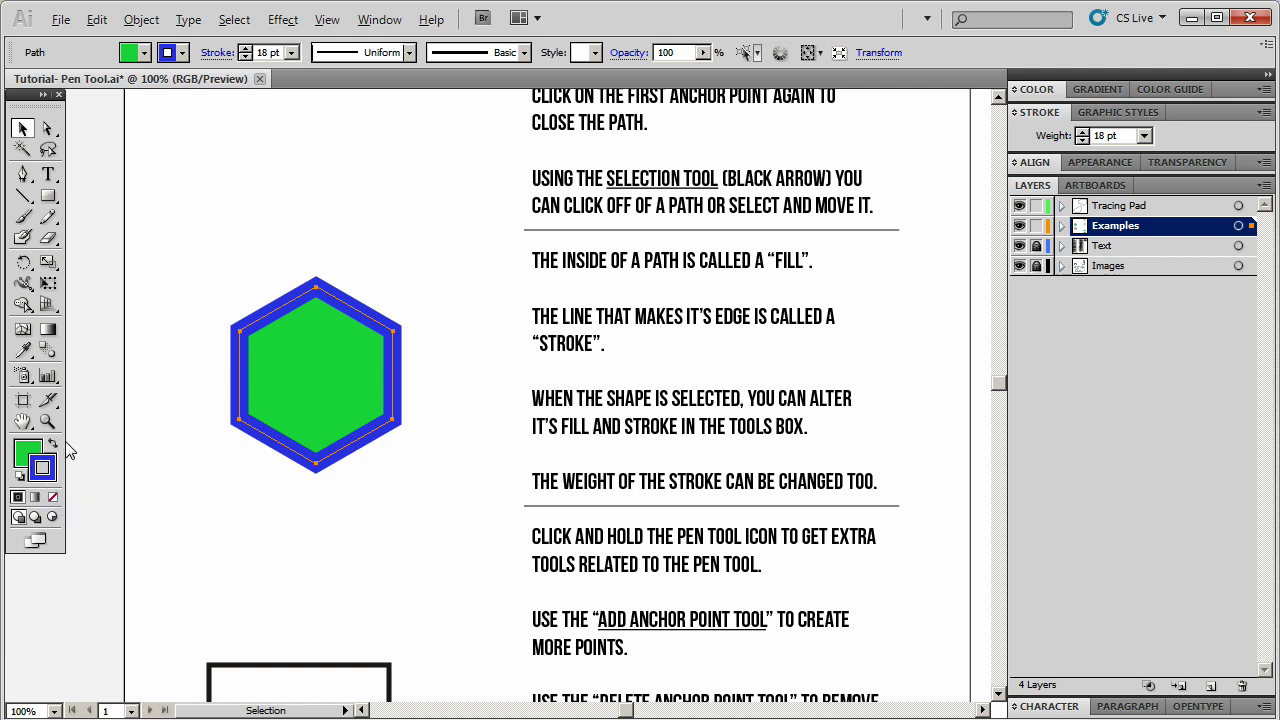
pyautogui.click(53, 445)
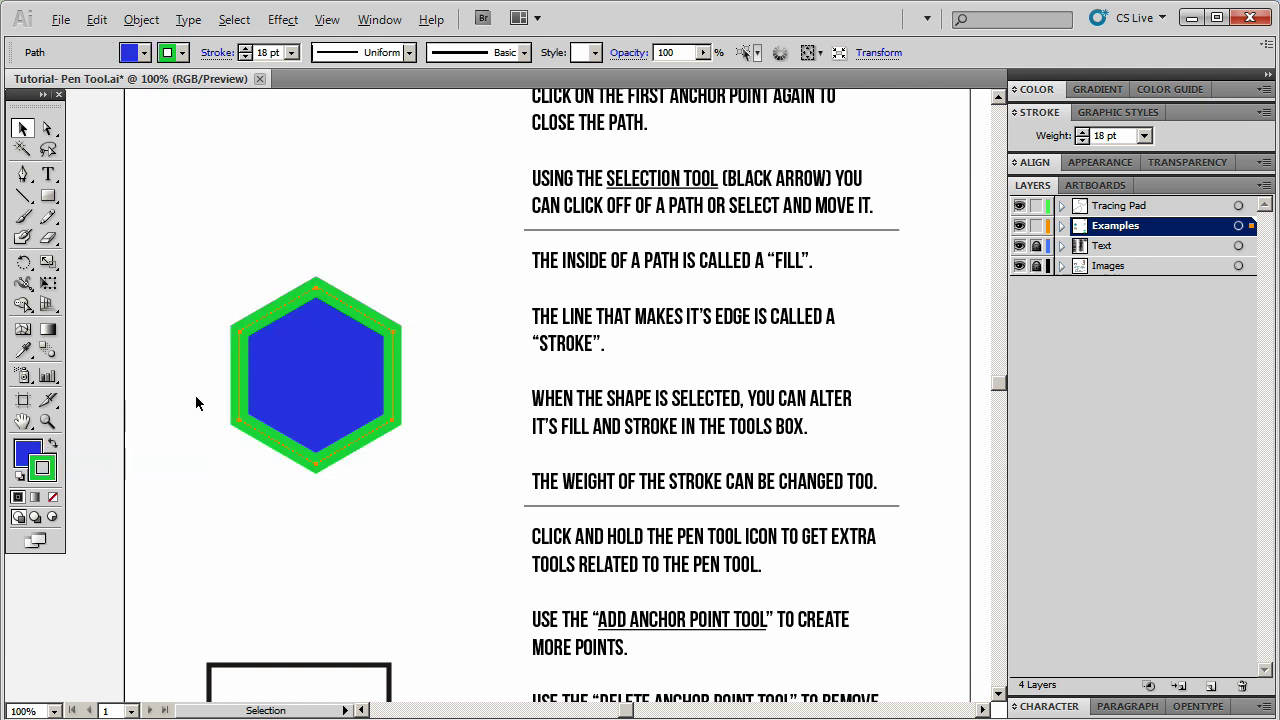
pyautogui.click(49, 444)
# Change the hexagon's fill colour to bright yellow, about C 7, M 0, Y 90, K 0.
pyautogui.doubleClick(28, 453)
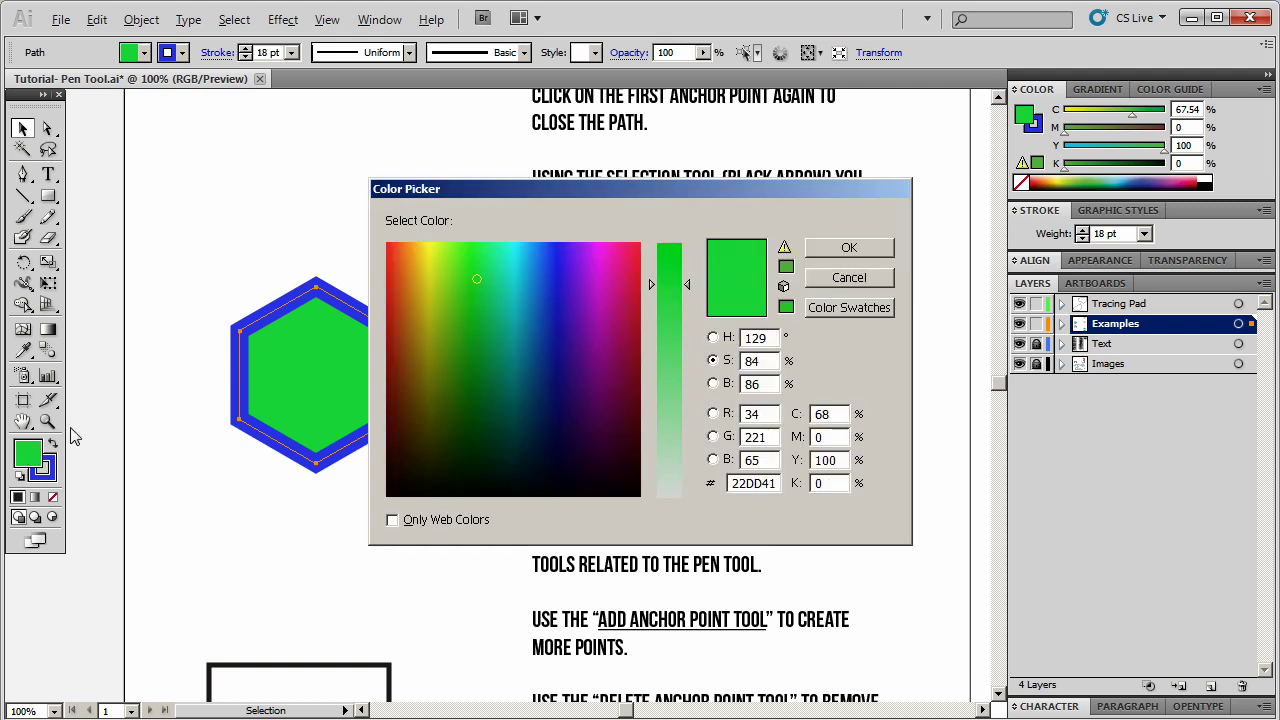
pyautogui.click(435, 254)
pyautogui.click(432, 247)
pyautogui.click(848, 247)
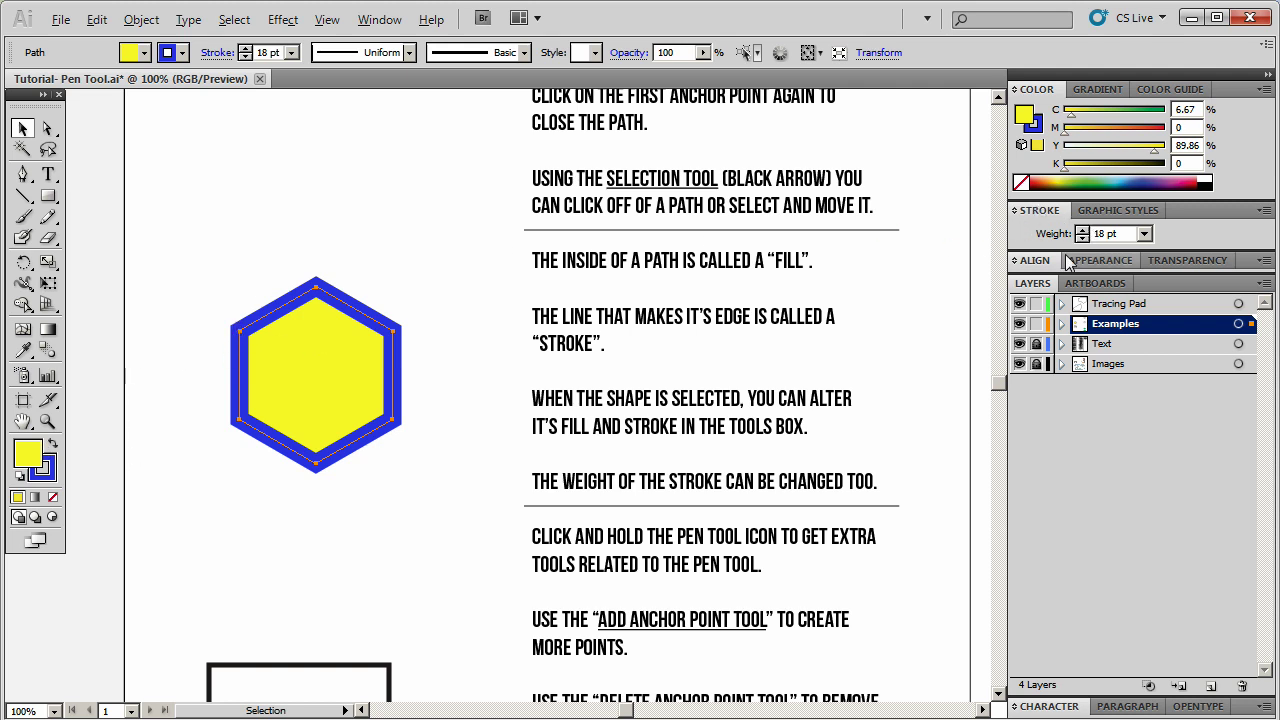
# Set the hexagon's stroke weight to 4 pt and deselect the shape.
pyautogui.click(379, 19)
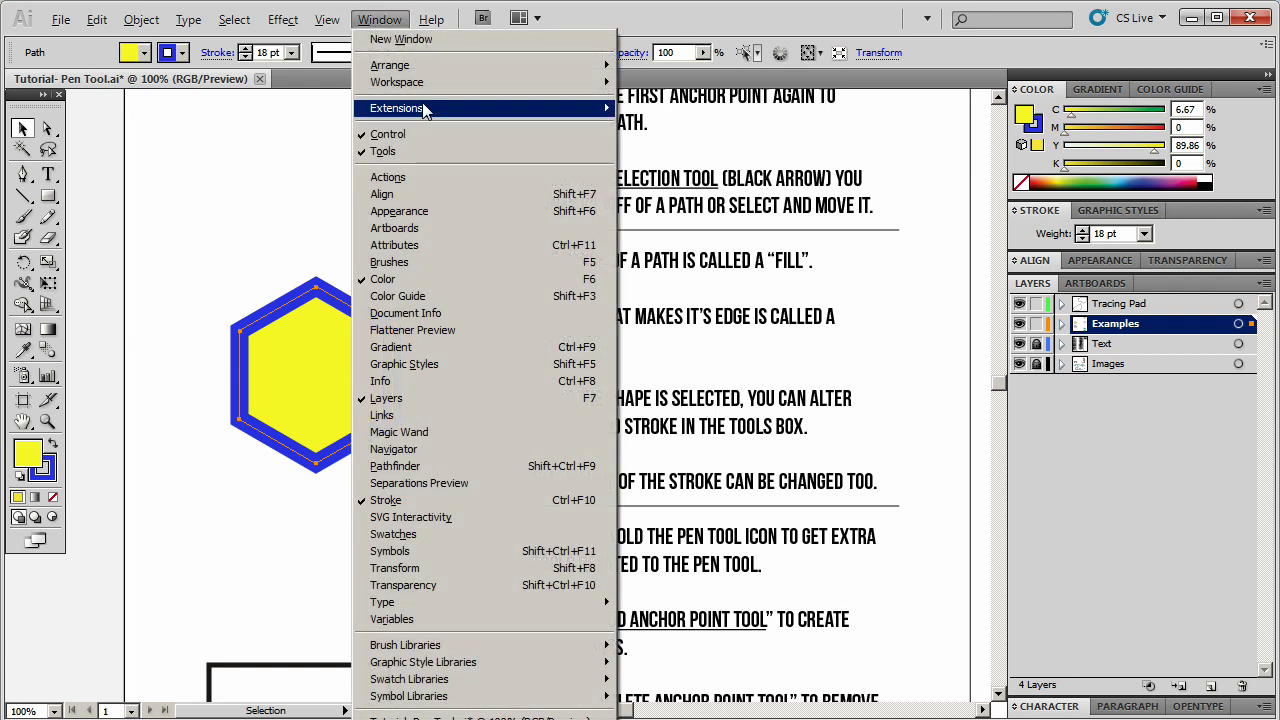
pyautogui.click(1083, 488)
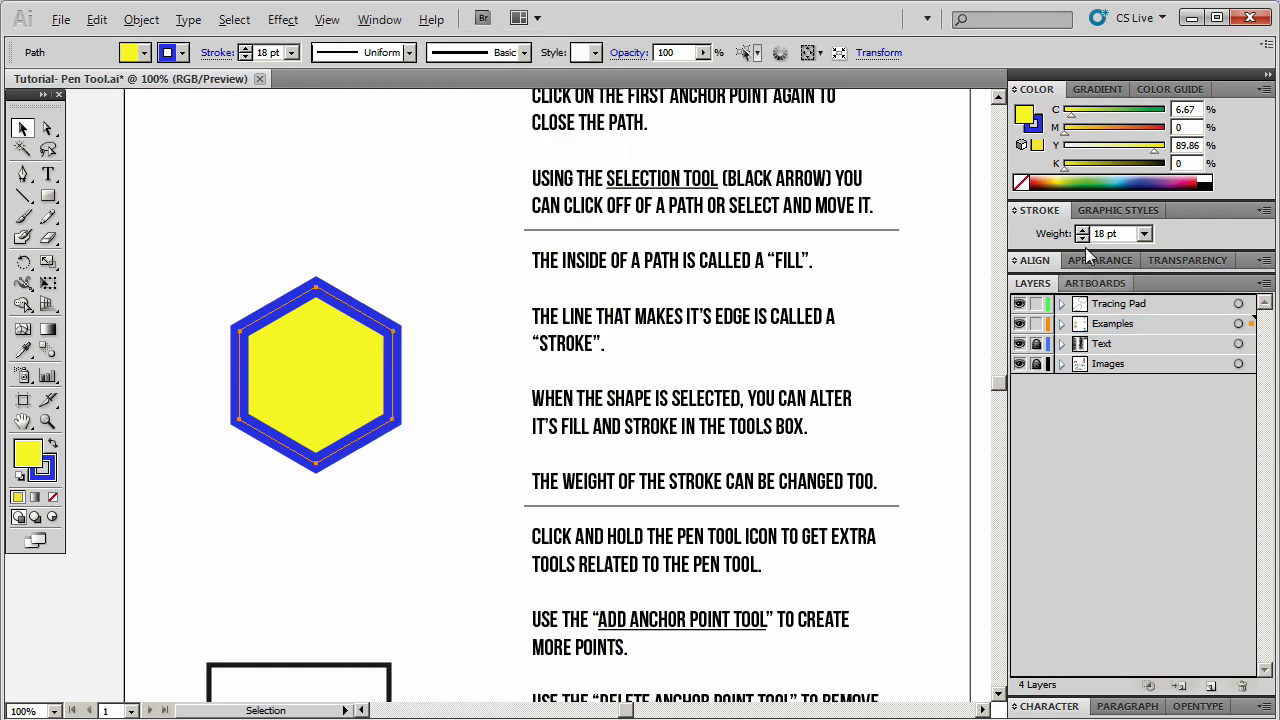
pyautogui.click(1145, 234)
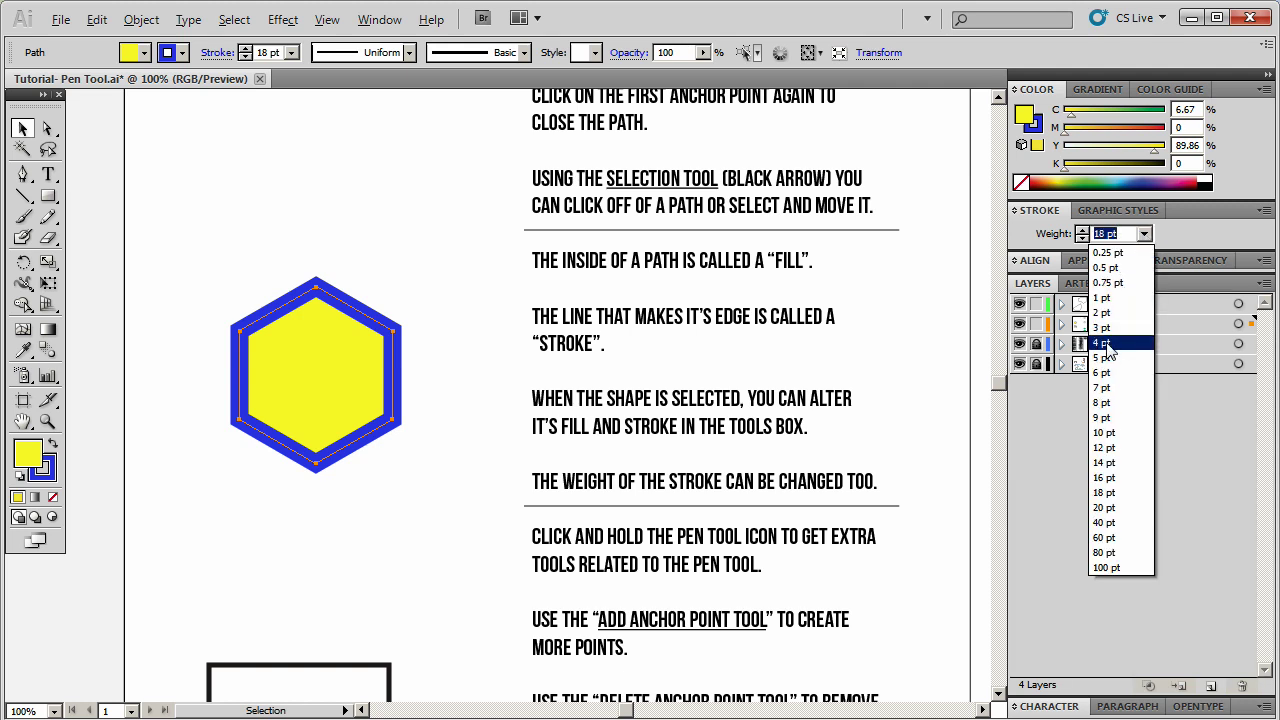
pyautogui.click(1105, 343)
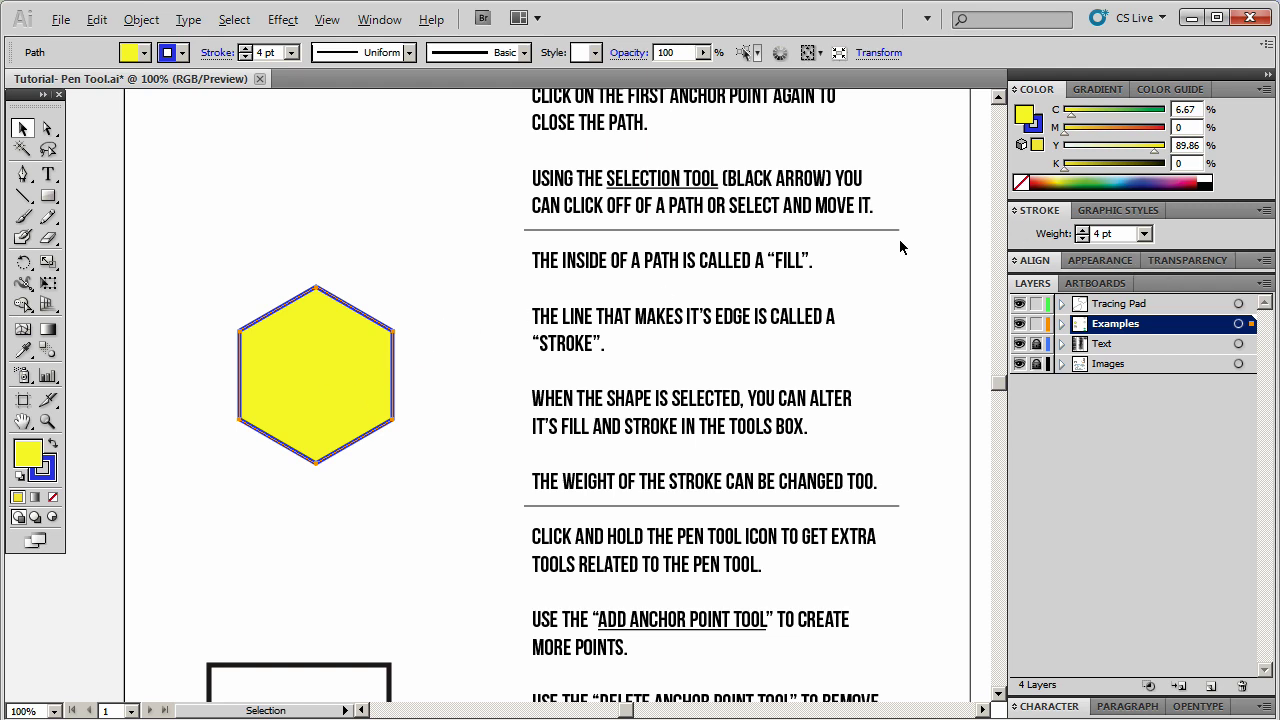
pyautogui.click(403, 283)
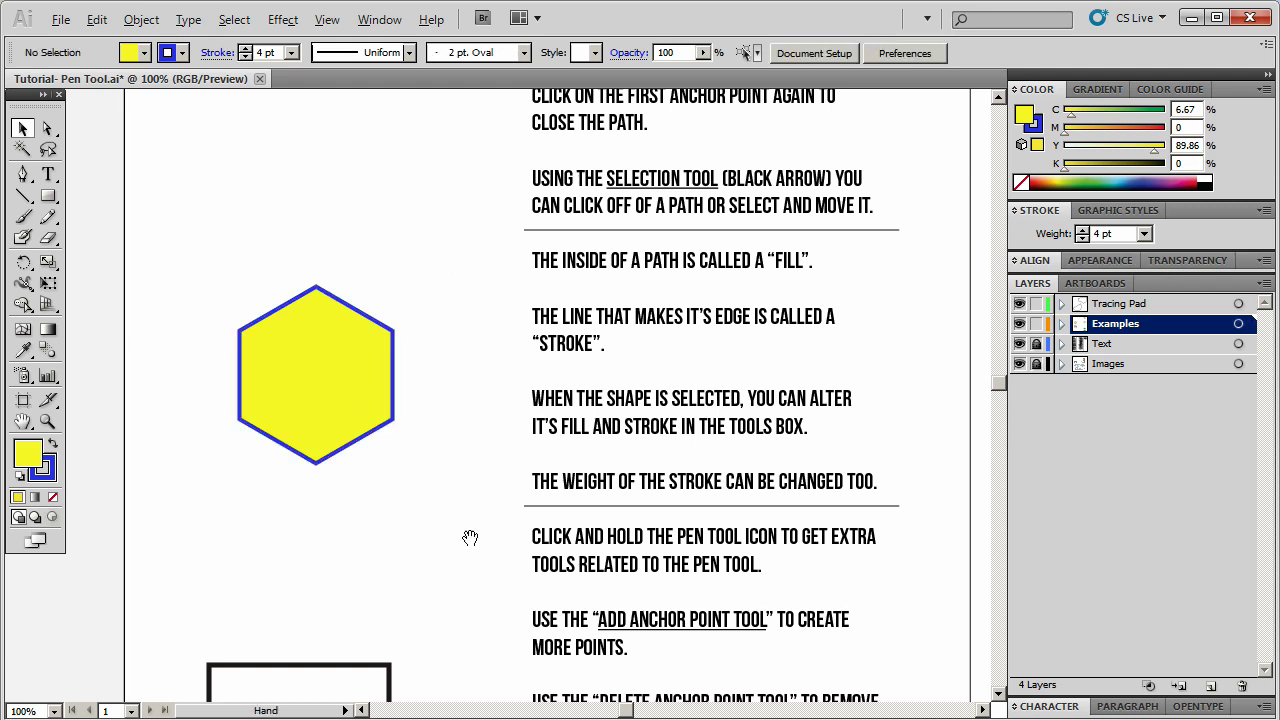
# Tear off the Pen tool group as a floating palette and place it beside the upper end of the toolbox.
pyautogui.moveTo(469, 534); pyautogui.dragTo(461, 182)
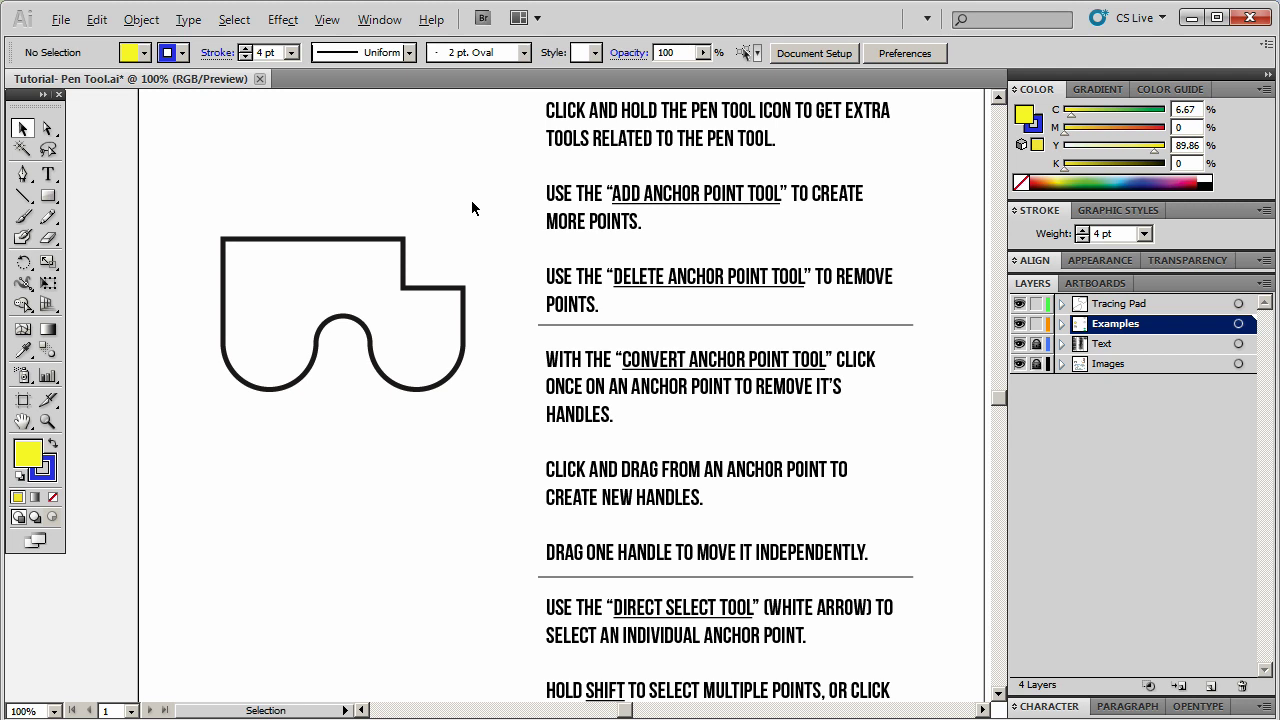
pyautogui.click(23, 175)
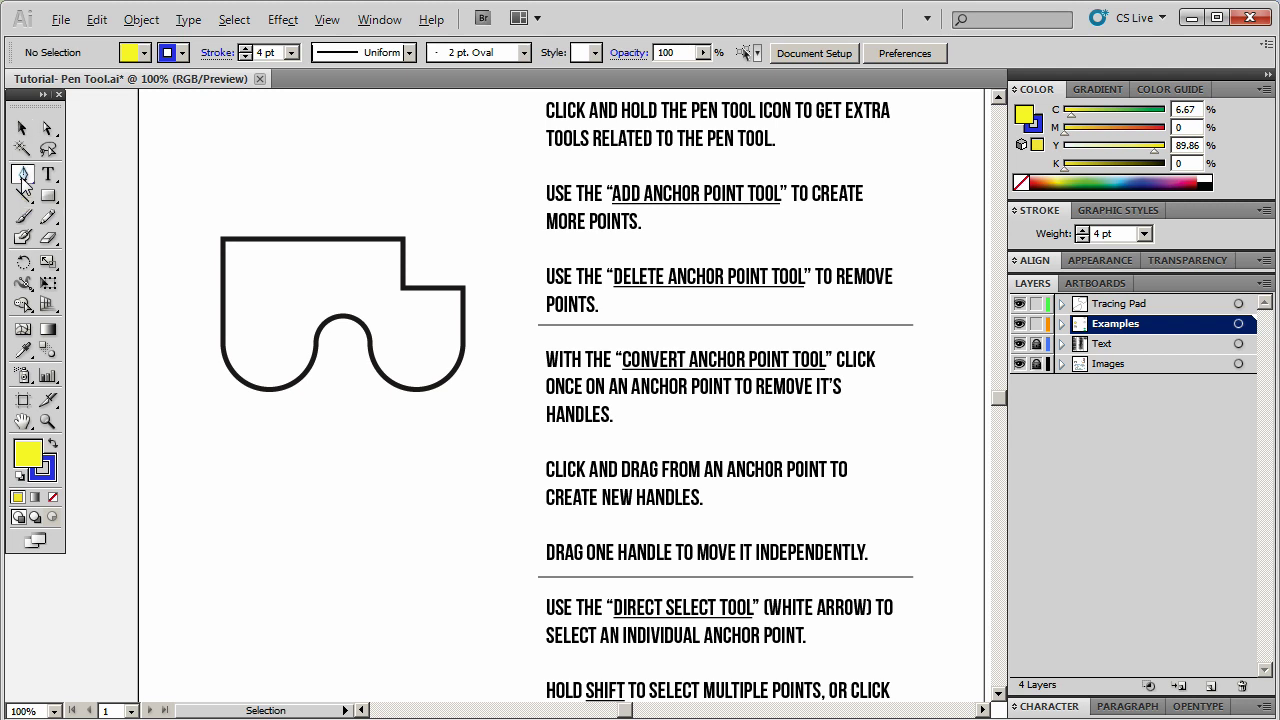
pyautogui.moveTo(23, 175); pyautogui.dragTo(255, 217)
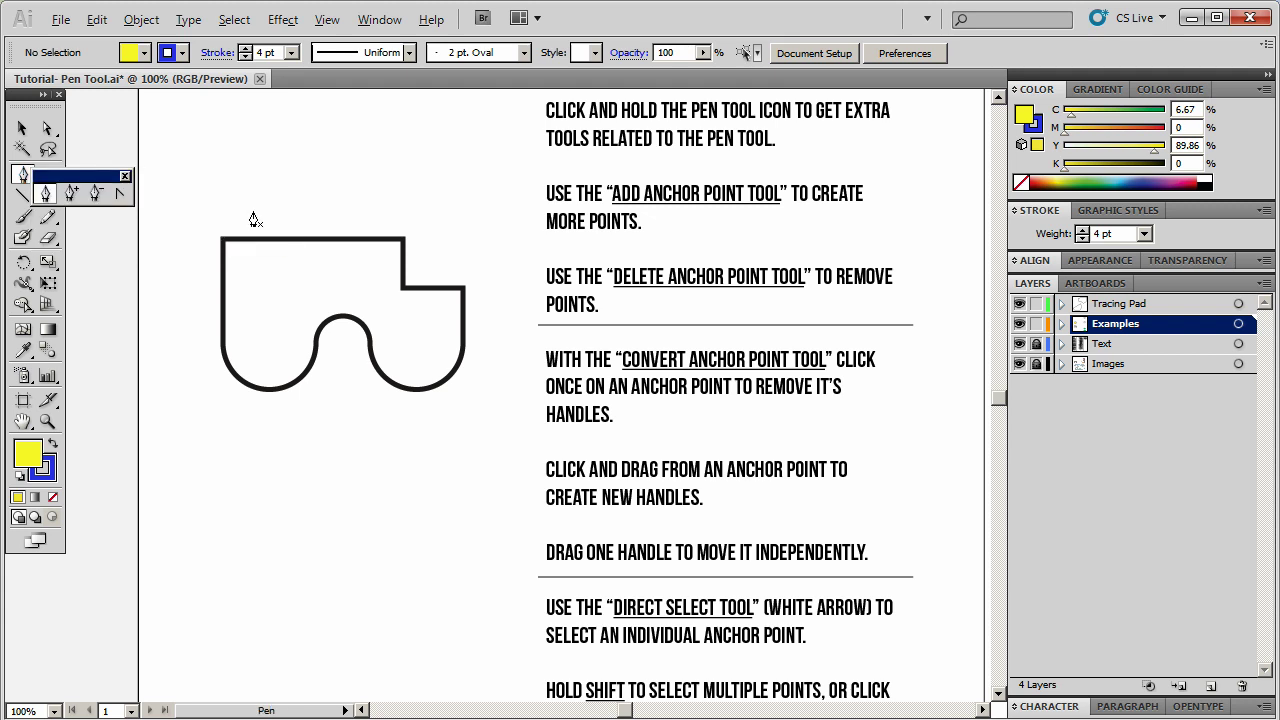
pyautogui.moveTo(101, 172); pyautogui.dragTo(111, 102)
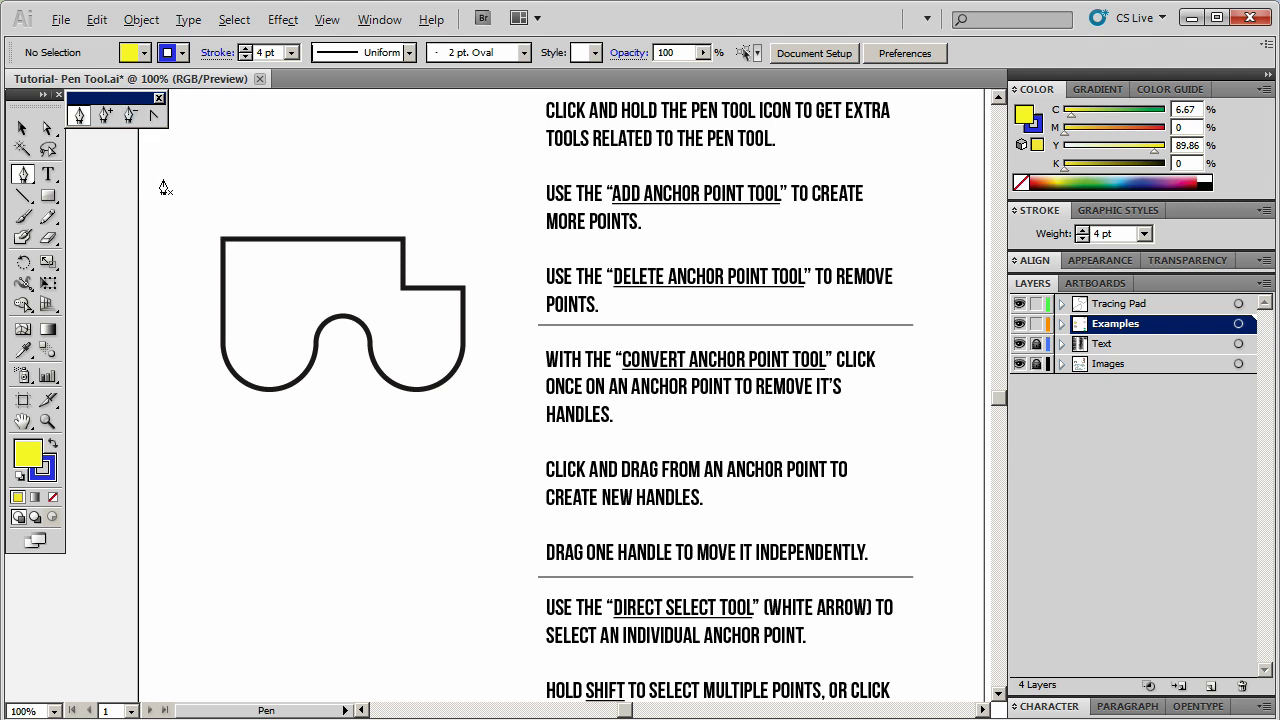
# Add an anchor point on the outlined shape's top edge at about X 1.89 in and delete that edge's right corner point.
pyautogui.click(106, 117)
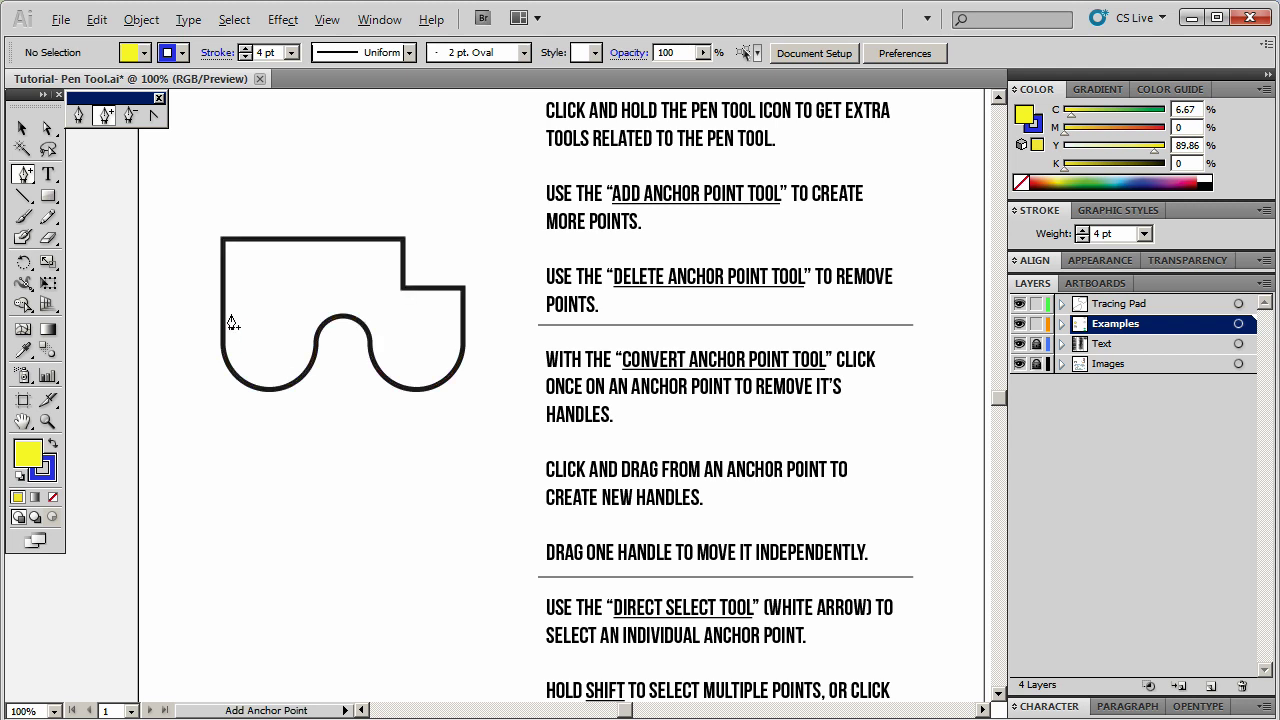
pyautogui.click(275, 241)
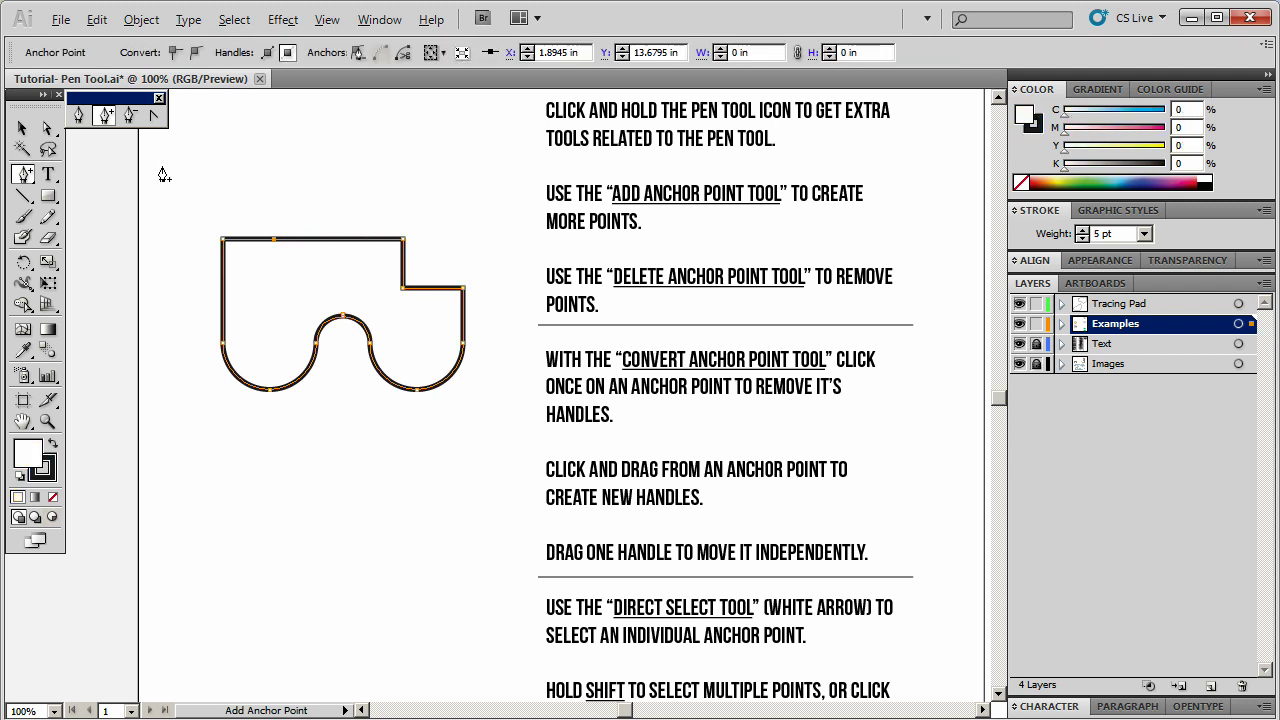
pyautogui.click(131, 116)
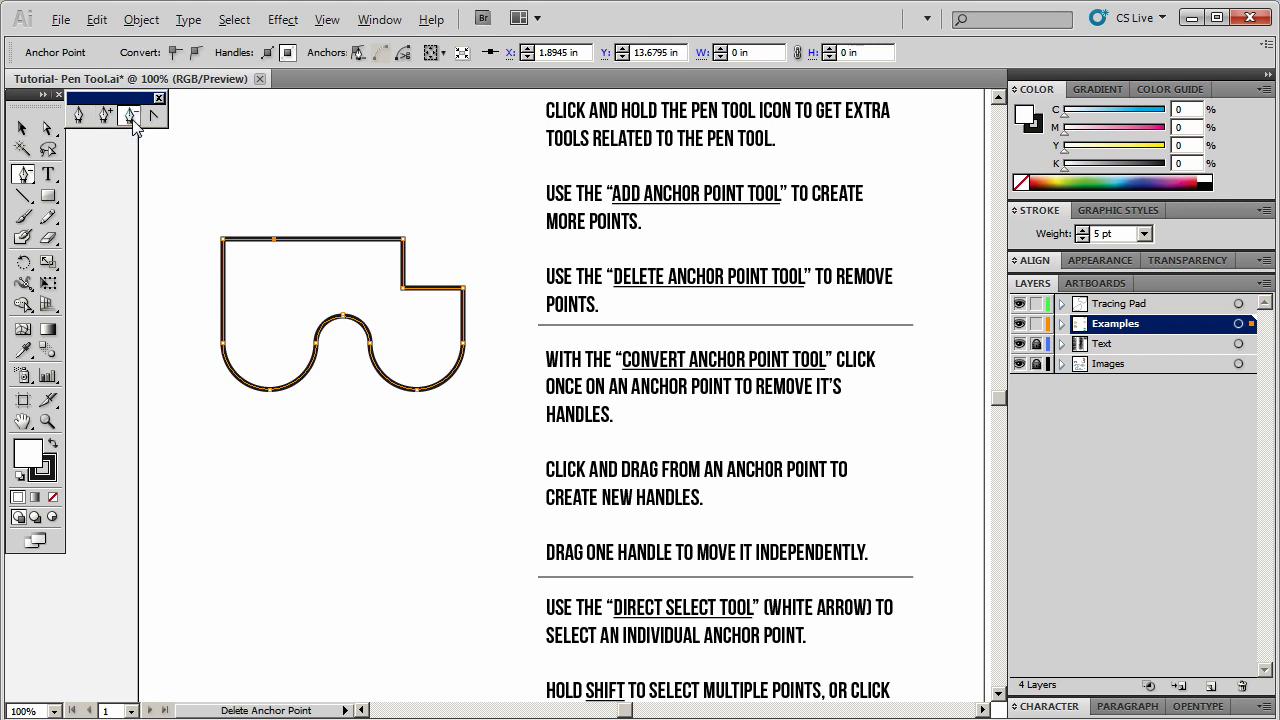
pyautogui.click(403, 240)
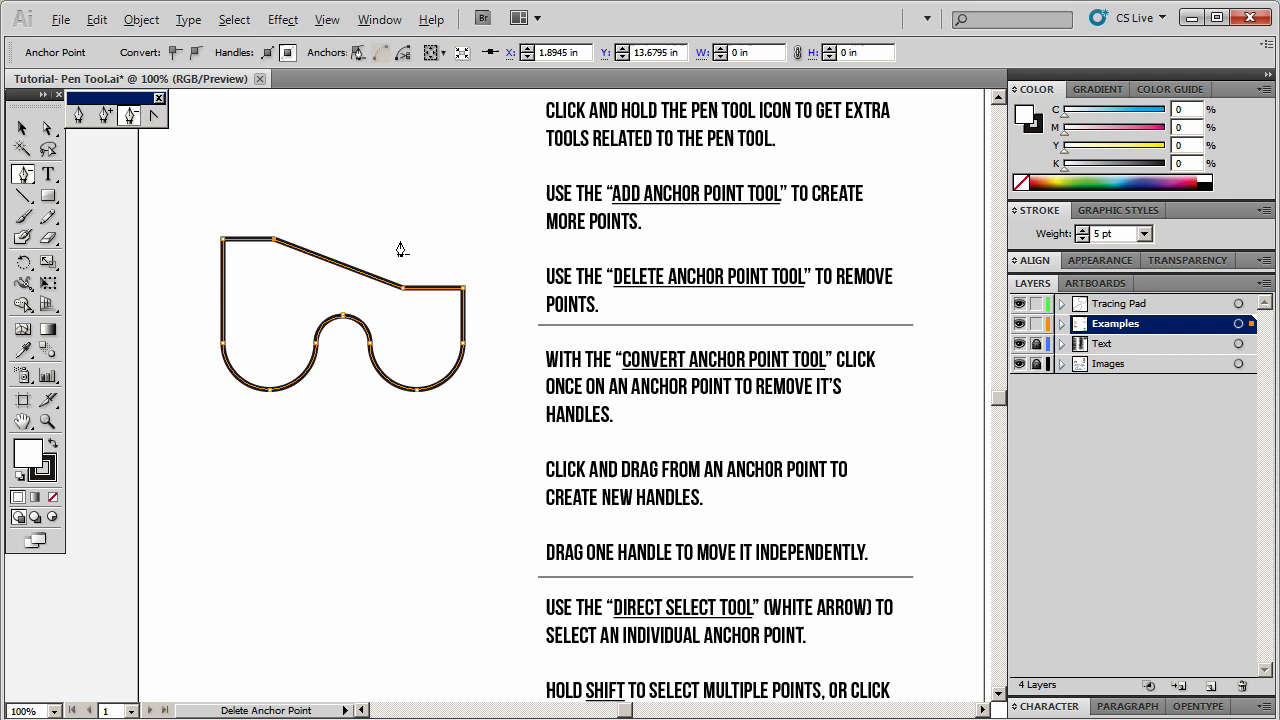
# Convert the left lobe's bottom anchor point to a corner and retract the neighbouring inner point's lower handle to straighten the segment between them.
pyautogui.click(154, 118)
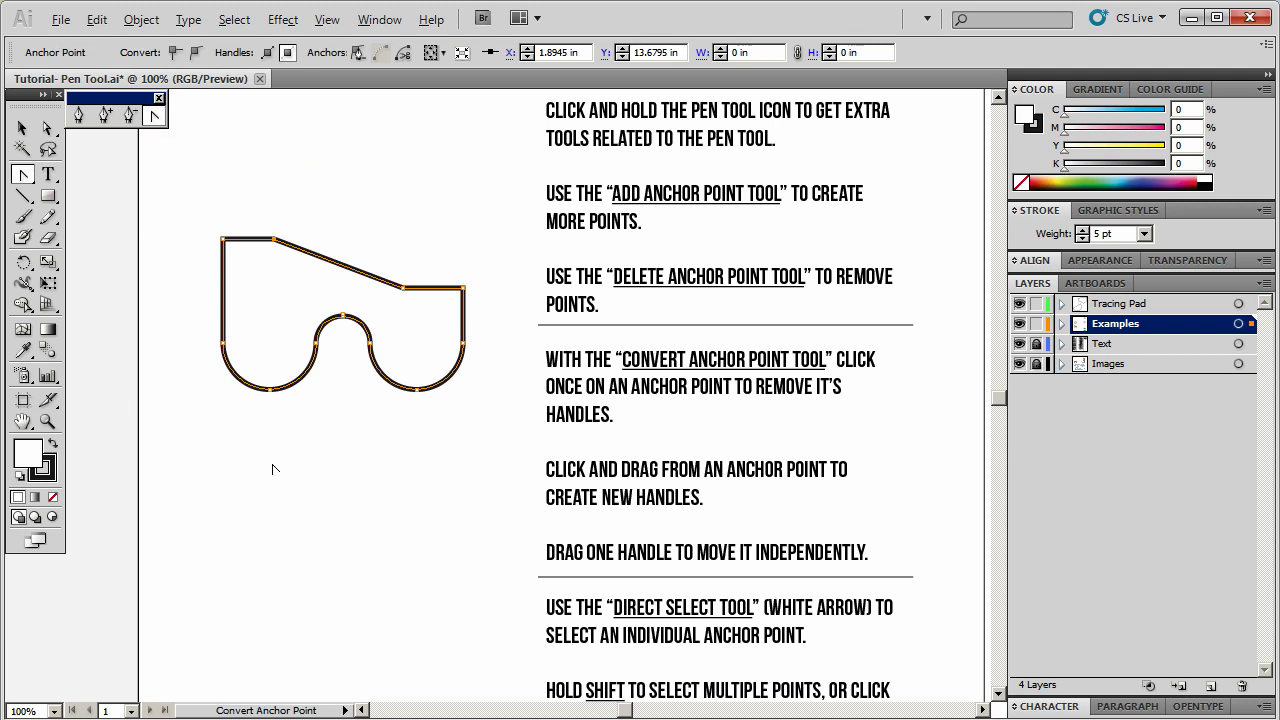
pyautogui.click(270, 390)
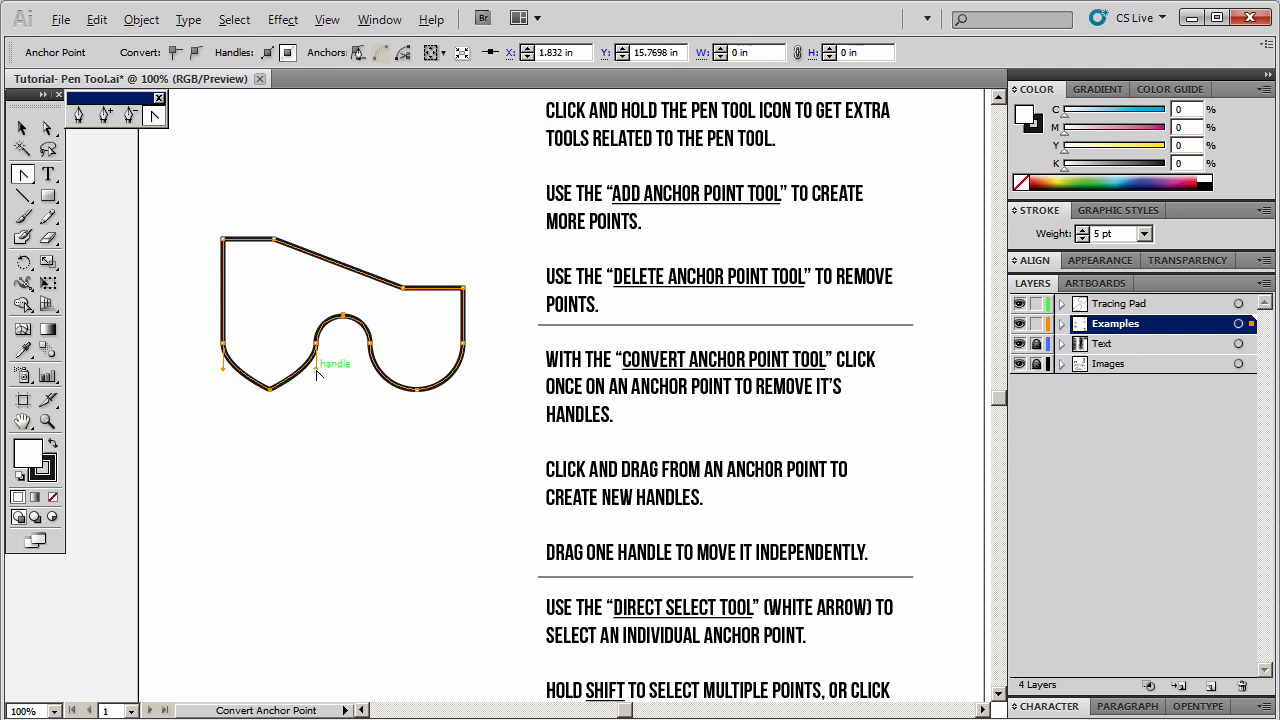
pyautogui.moveTo(316, 372); pyautogui.dragTo(315, 371)
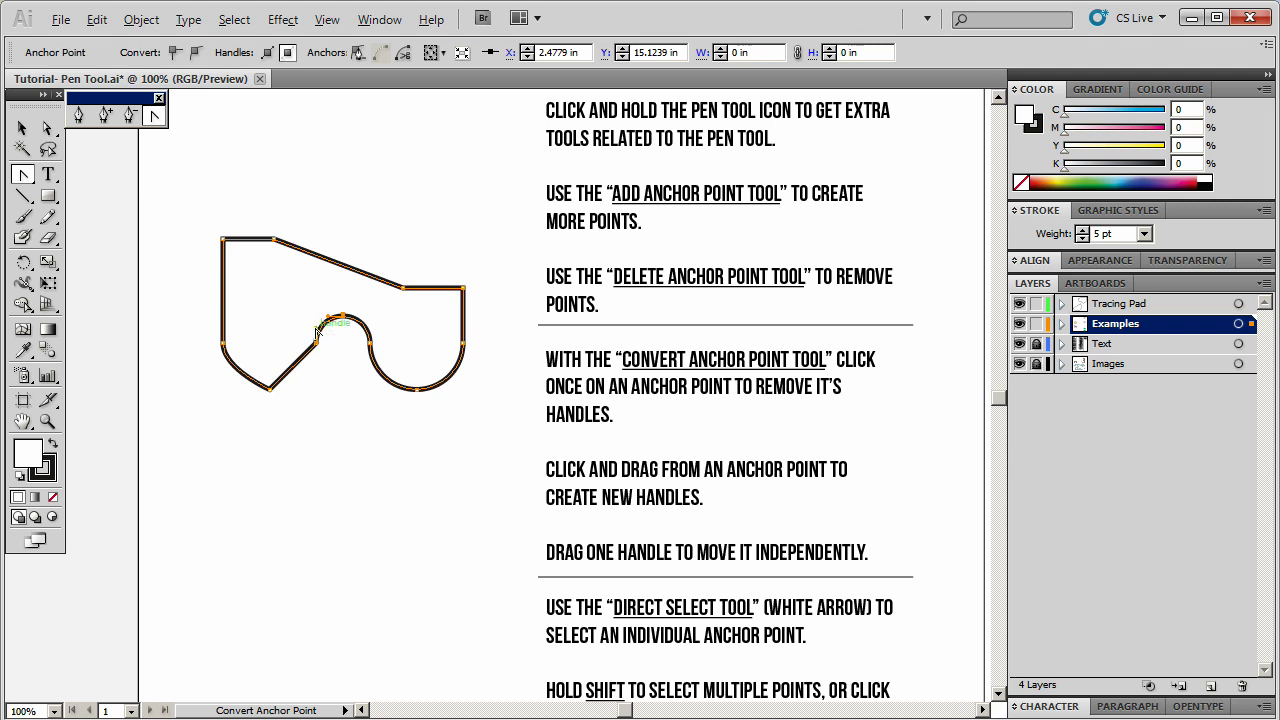
pyautogui.click(316, 338)
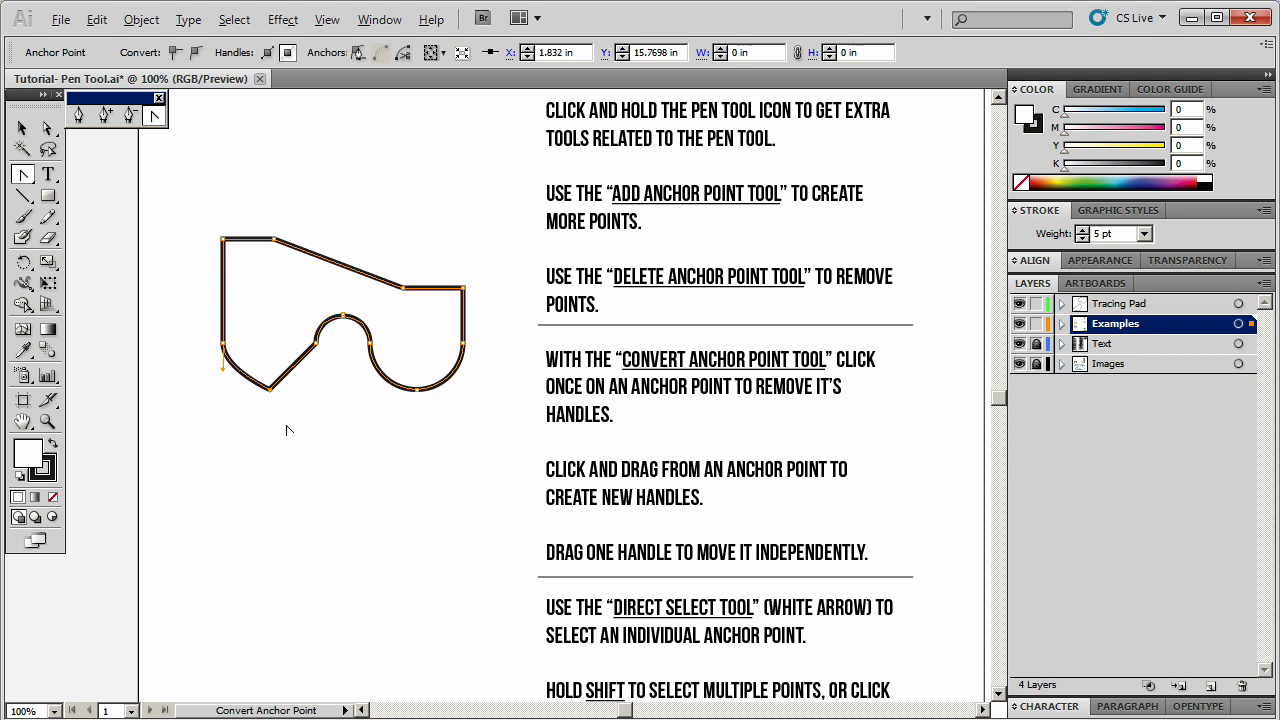
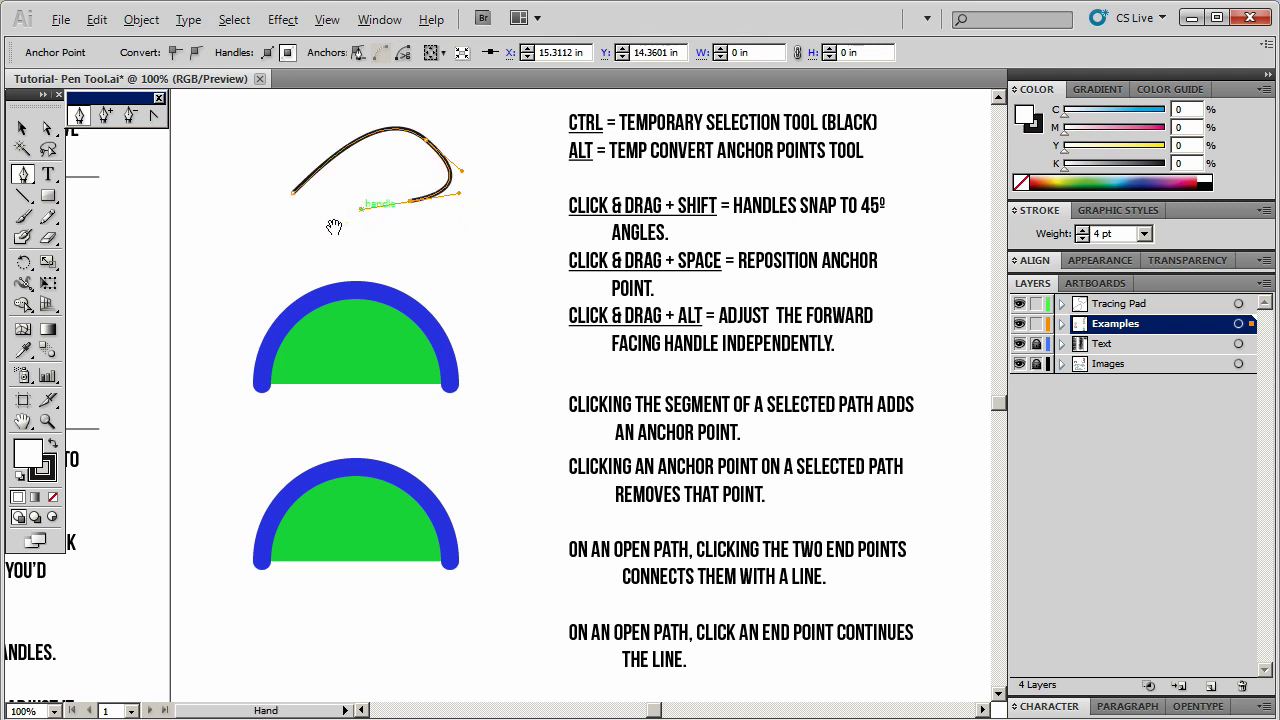
# Close the freehand curved path above the green semicircles and delete it.
pyautogui.click(293, 192)
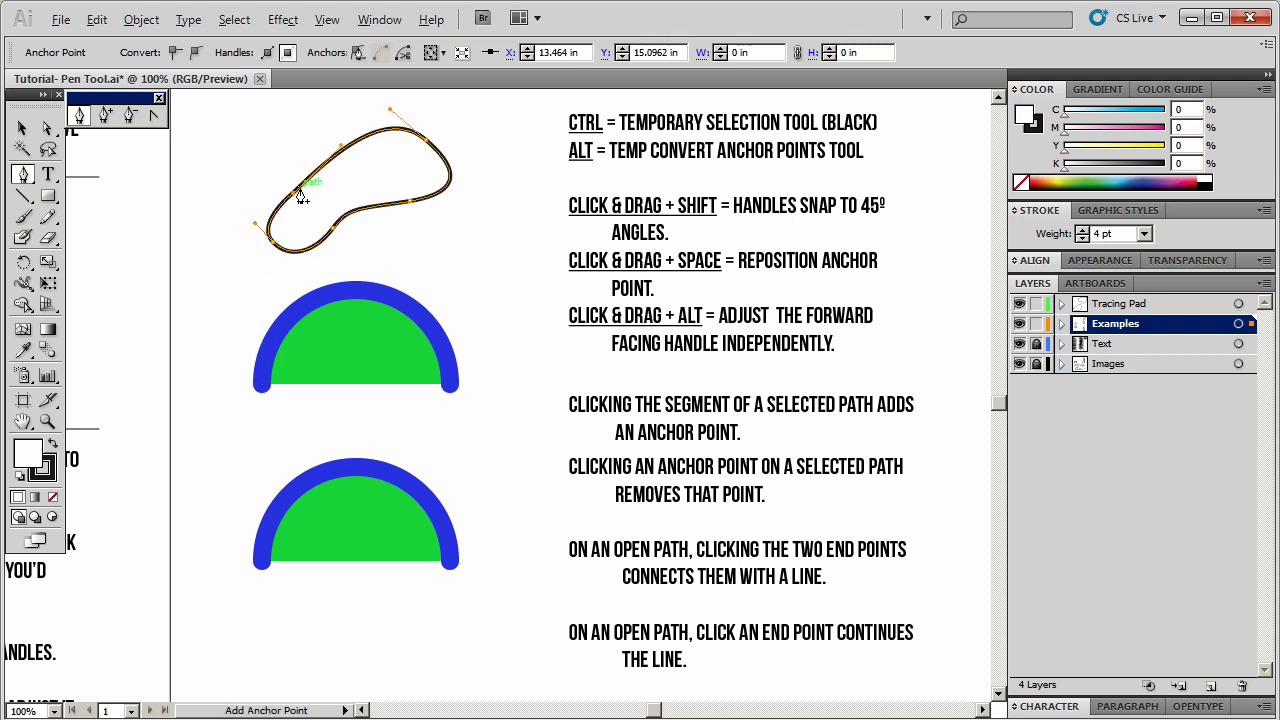
pyautogui.press('Delete')
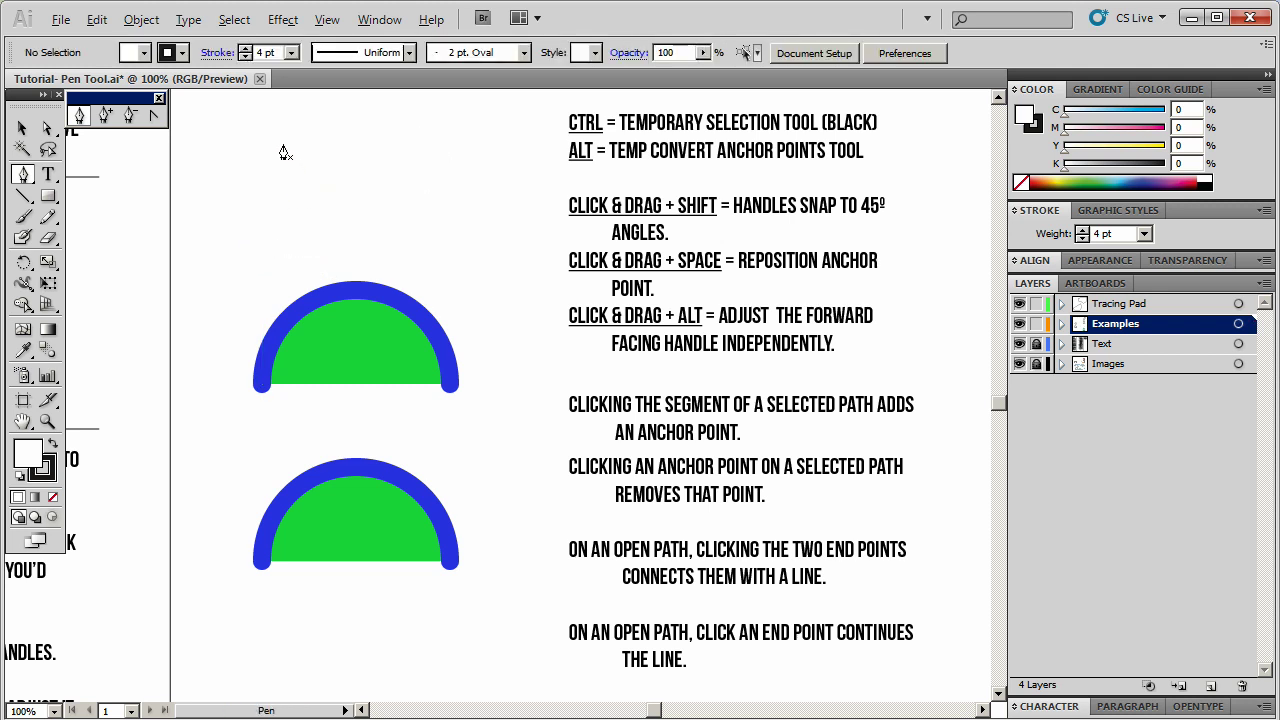
# Draw a closed kidney-shaped path above the upper semicircle with the Pen tool, redirecting forward handles independently to form sharp corners at the inner notch.
pyautogui.moveTo(275, 129); pyautogui.dragTo(334, 110)
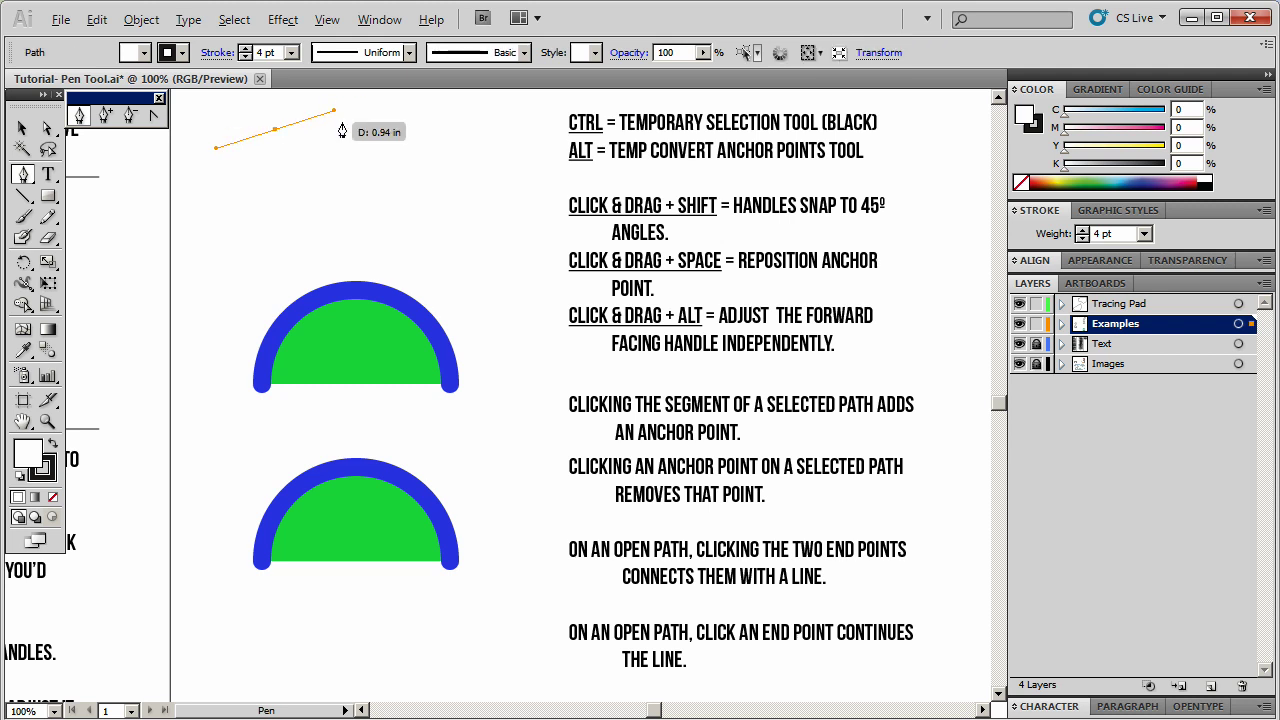
pyautogui.moveTo(405, 149); pyautogui.dragTo(426, 176)
pyautogui.moveTo(370, 207); pyautogui.dragTo(345, 185)
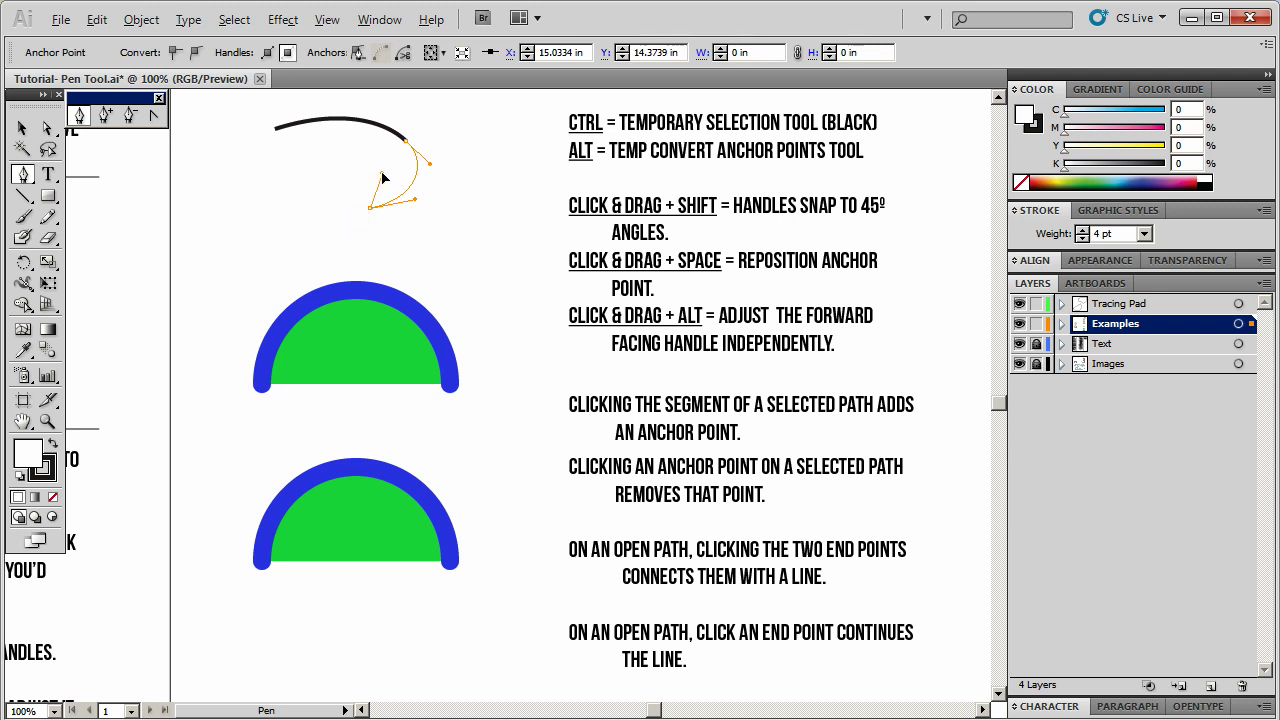
pyautogui.moveTo(368, 178); pyautogui.dragTo(299, 167)
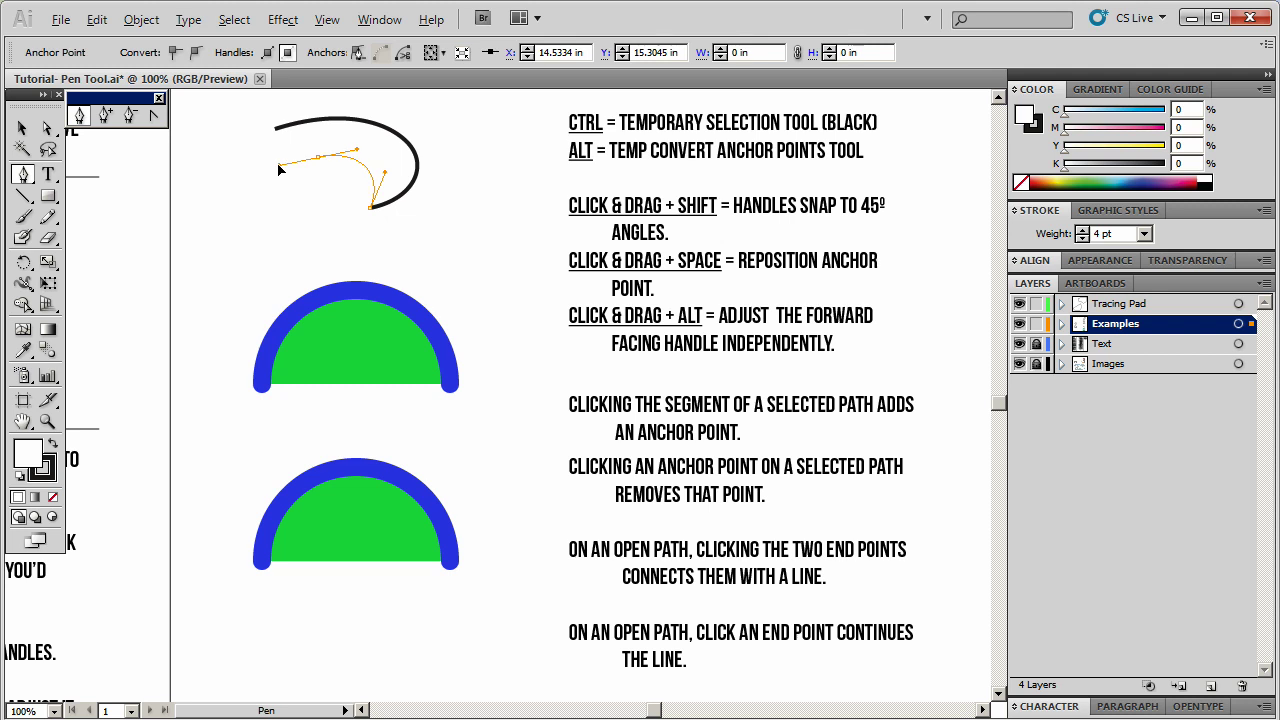
pyautogui.moveTo(277, 170)
pyautogui.mouseDown()
pyautogui.moveTo(284, 180)
pyautogui.moveTo(256, 191)
pyautogui.moveTo(284, 177)
pyautogui.mouseUp()
pyautogui.moveTo(301, 167); pyautogui.dragTo(298, 230)
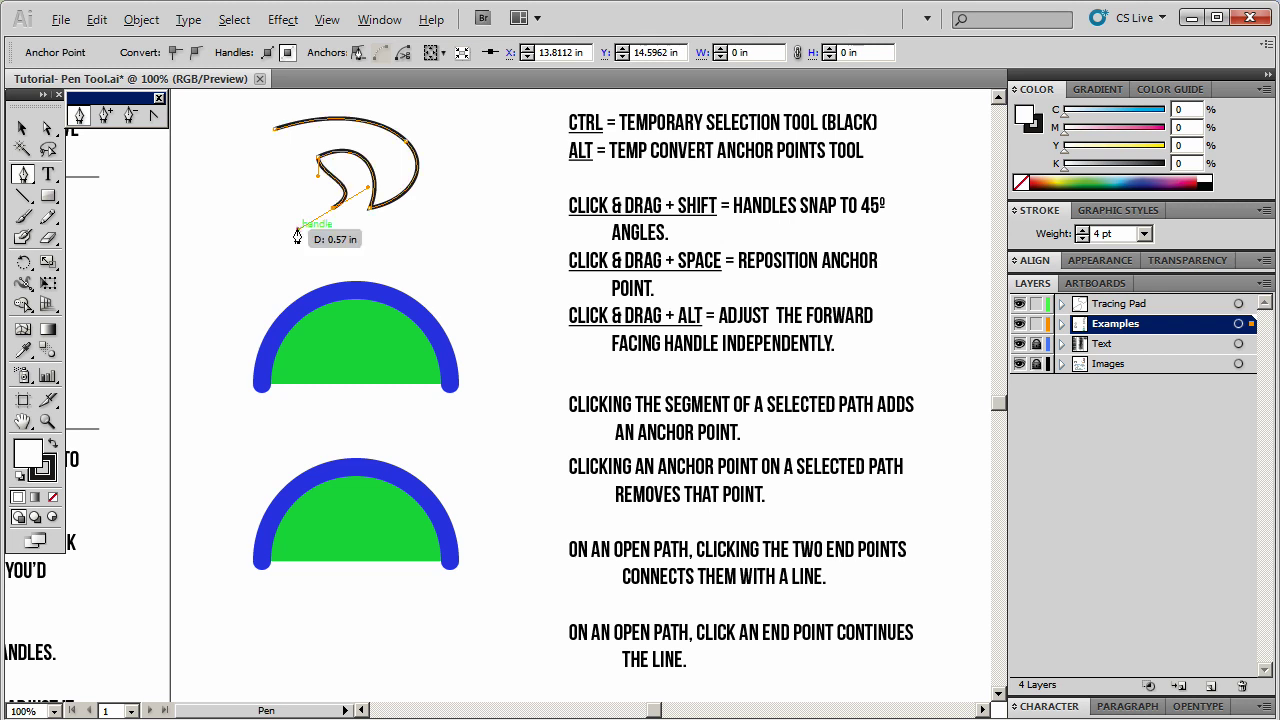
pyautogui.moveTo(276, 129); pyautogui.dragTo(347, 122)
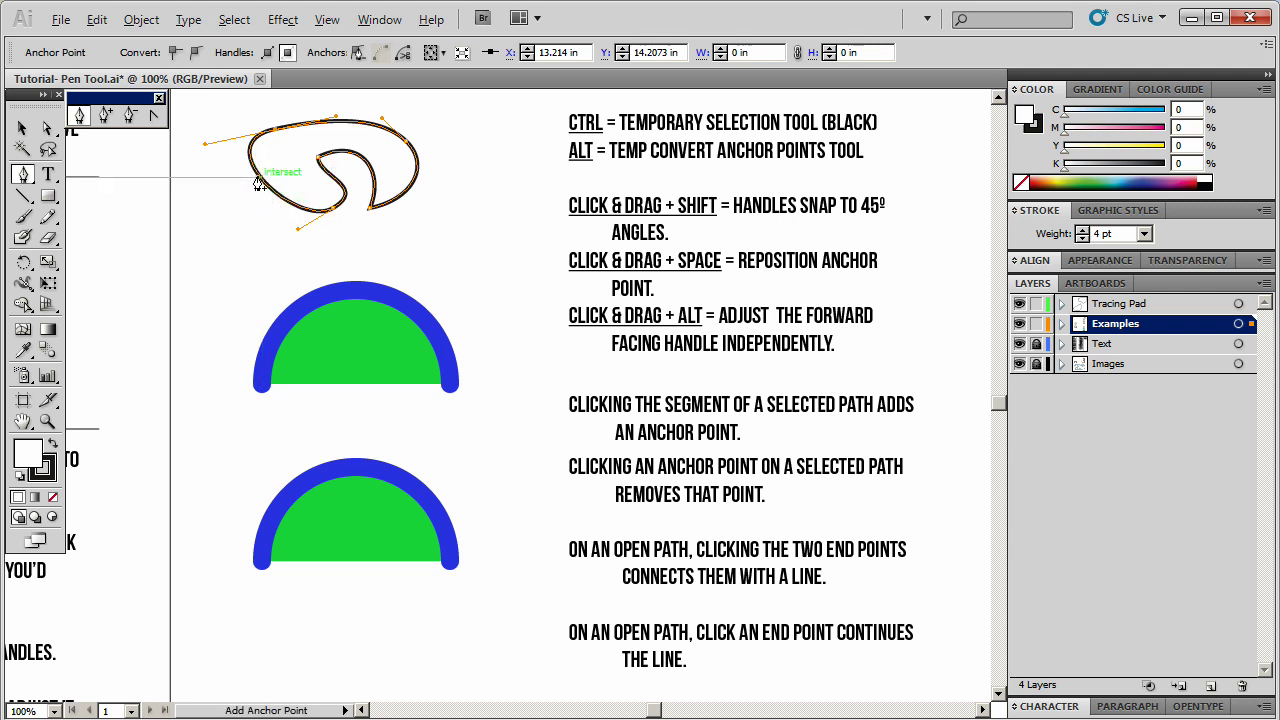
# Add an anchor point on the kidney-shaped path's left side at about X 13.01, Y 14.87 in and remove its bottom anchor point.
pyautogui.click(256, 180)
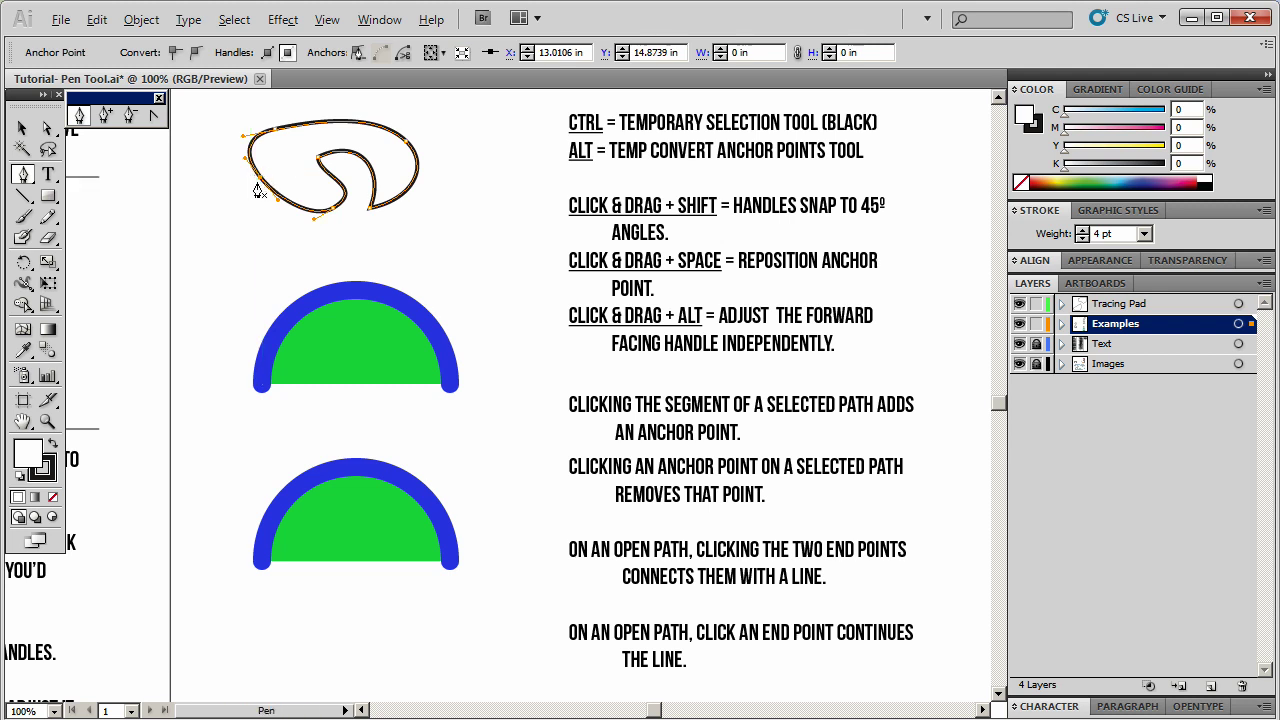
pyautogui.click(336, 216)
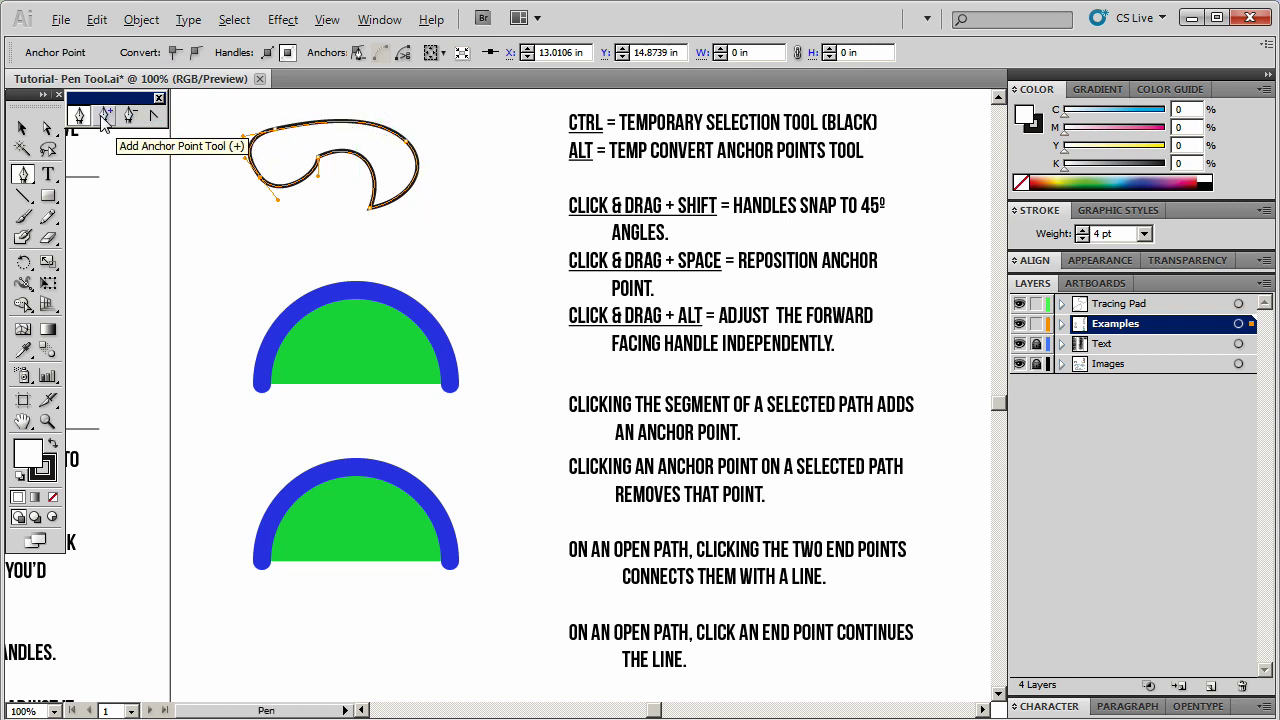
# Close the upper green semicircle by connecting its two open end points with a straight segment.
pyautogui.moveTo(537, 425); pyautogui.dragTo(533, 323)
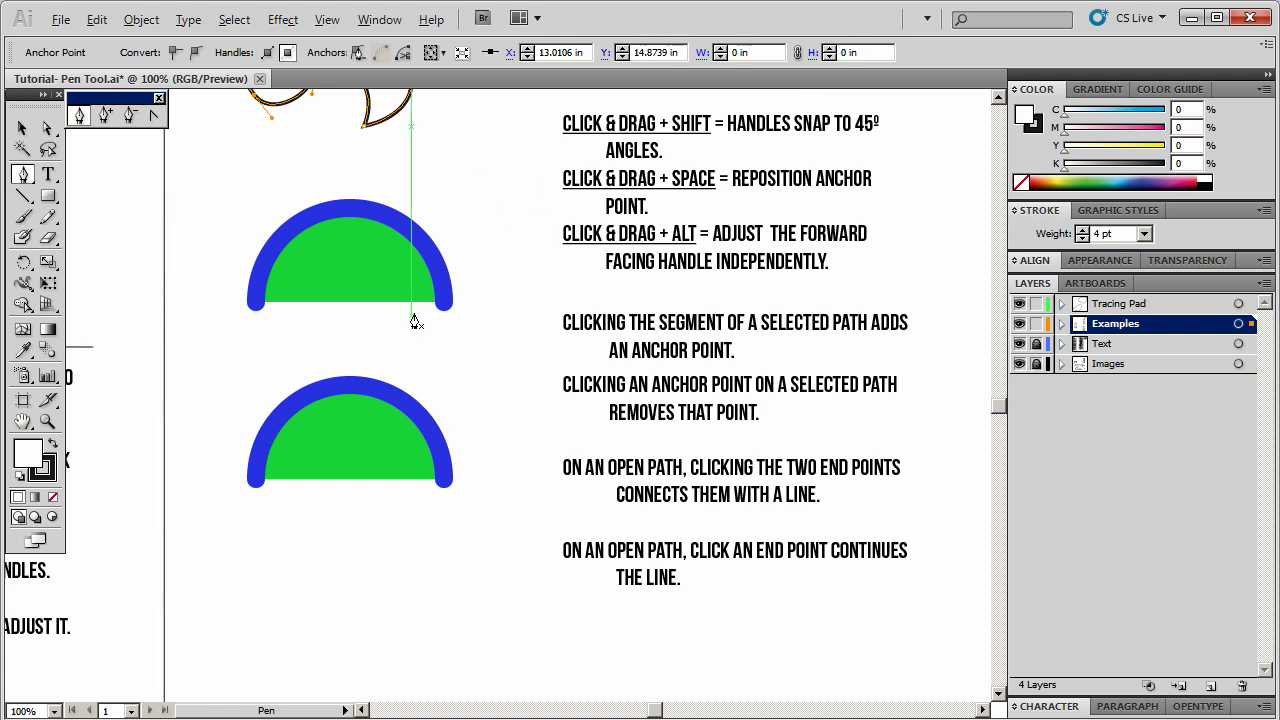
pyautogui.click(258, 306)
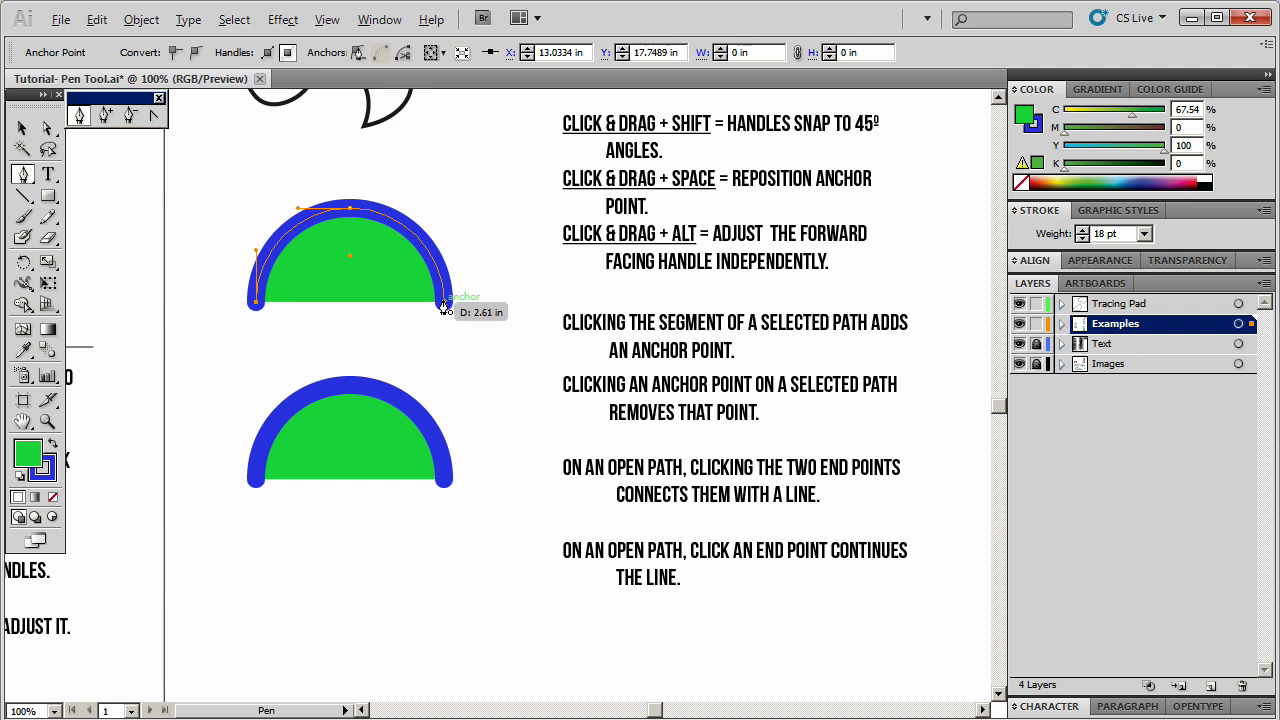
pyautogui.click(444, 306)
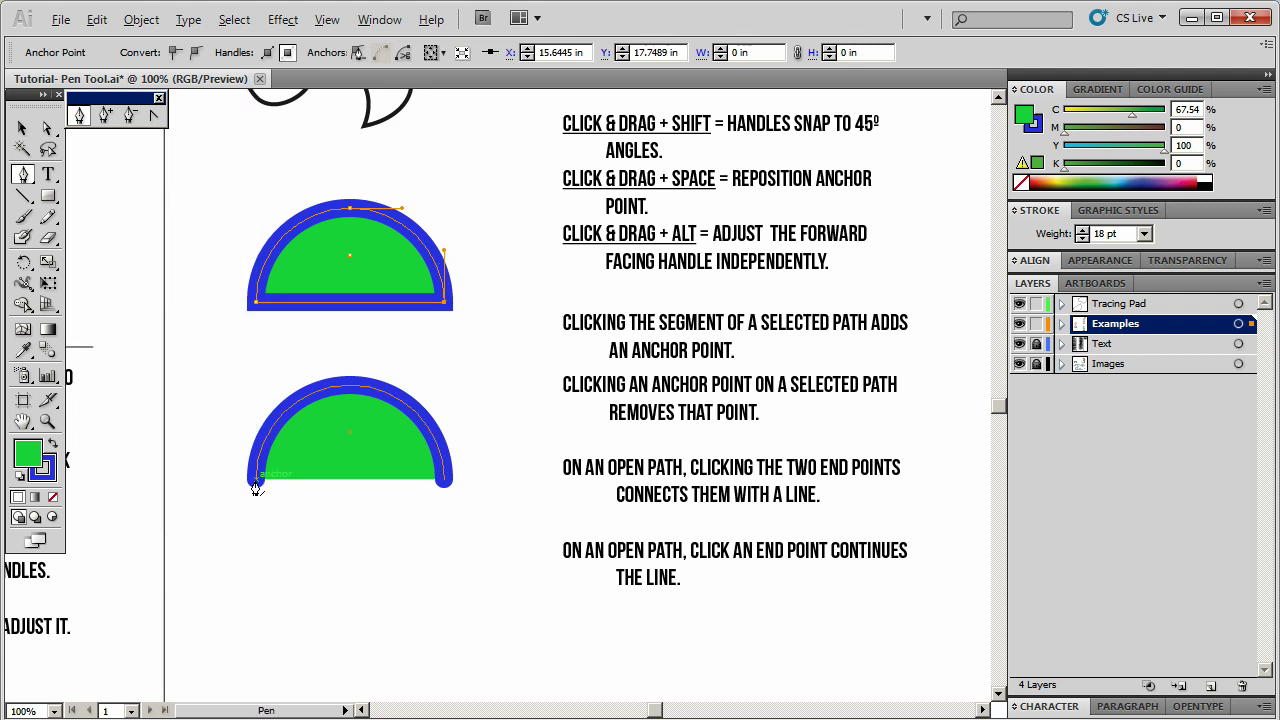
# Extend the lower semicircle's path from its left end with curved segments to about X 14.22, Y 22.22 in, and select the junction anchor point.
pyautogui.moveTo(256, 488); pyautogui.dragTo(411, 620)
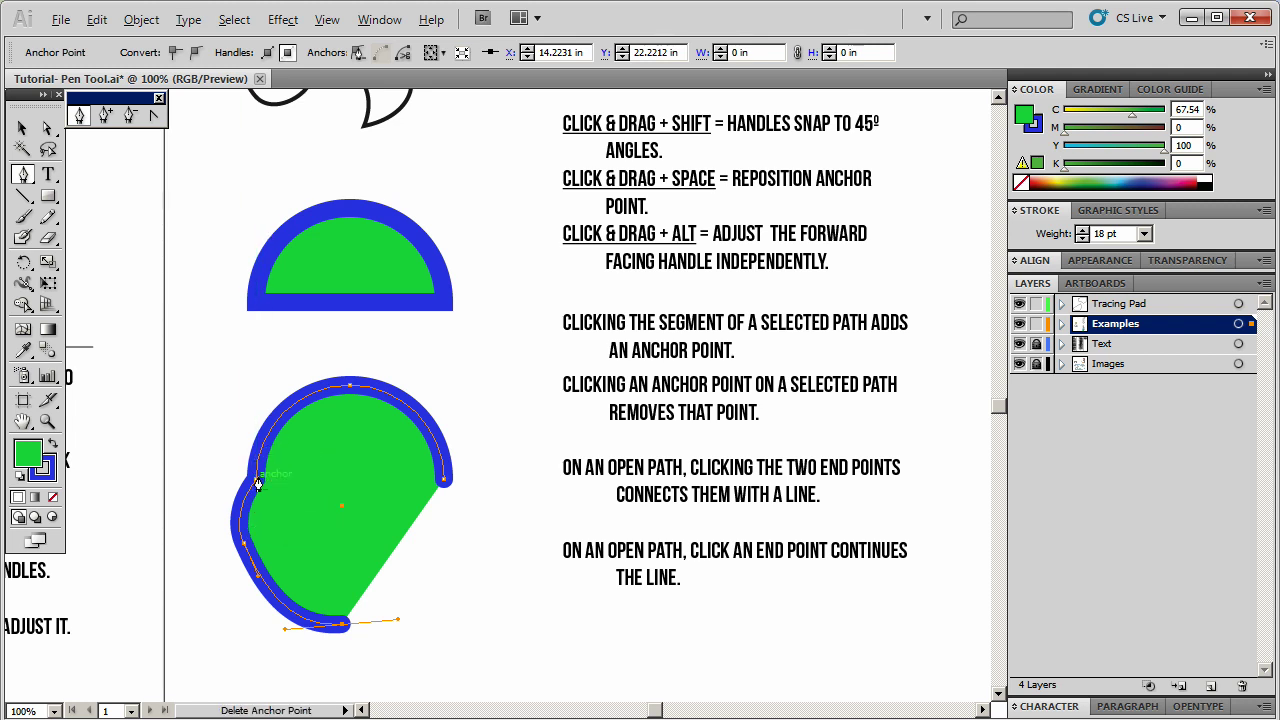
pyautogui.click(47, 128)
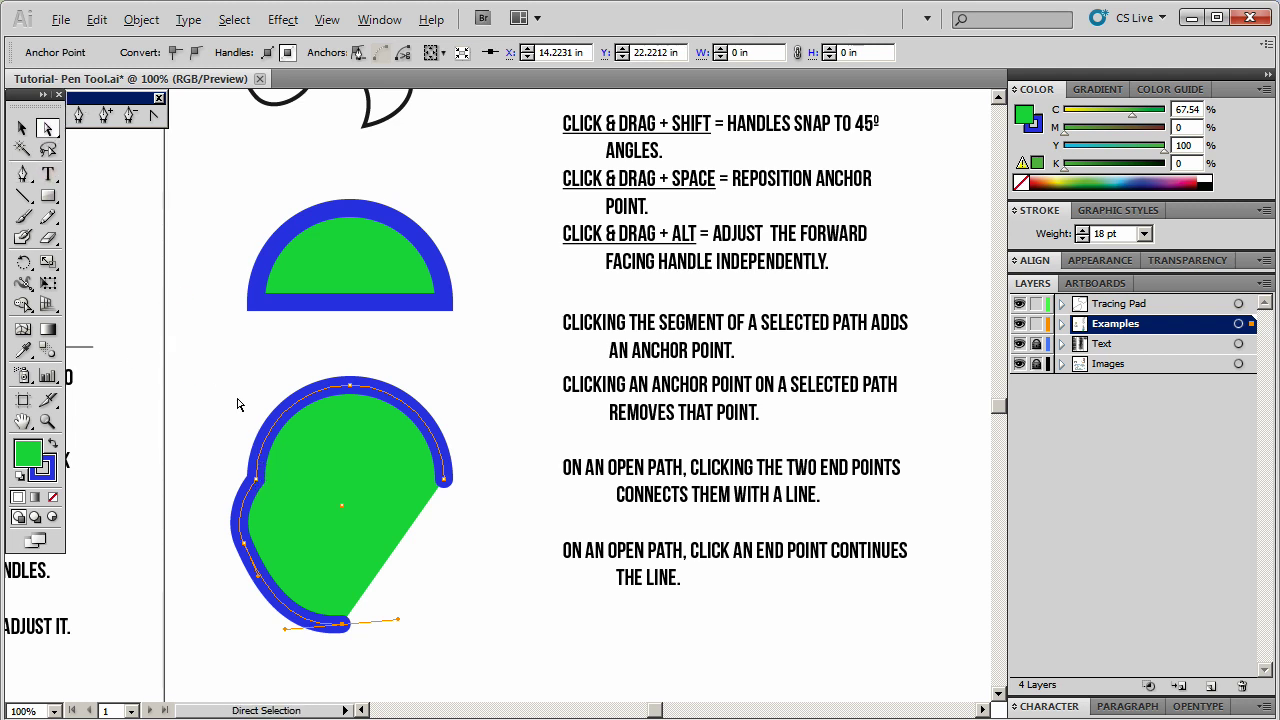
pyautogui.moveTo(221, 415); pyautogui.dragTo(305, 518)
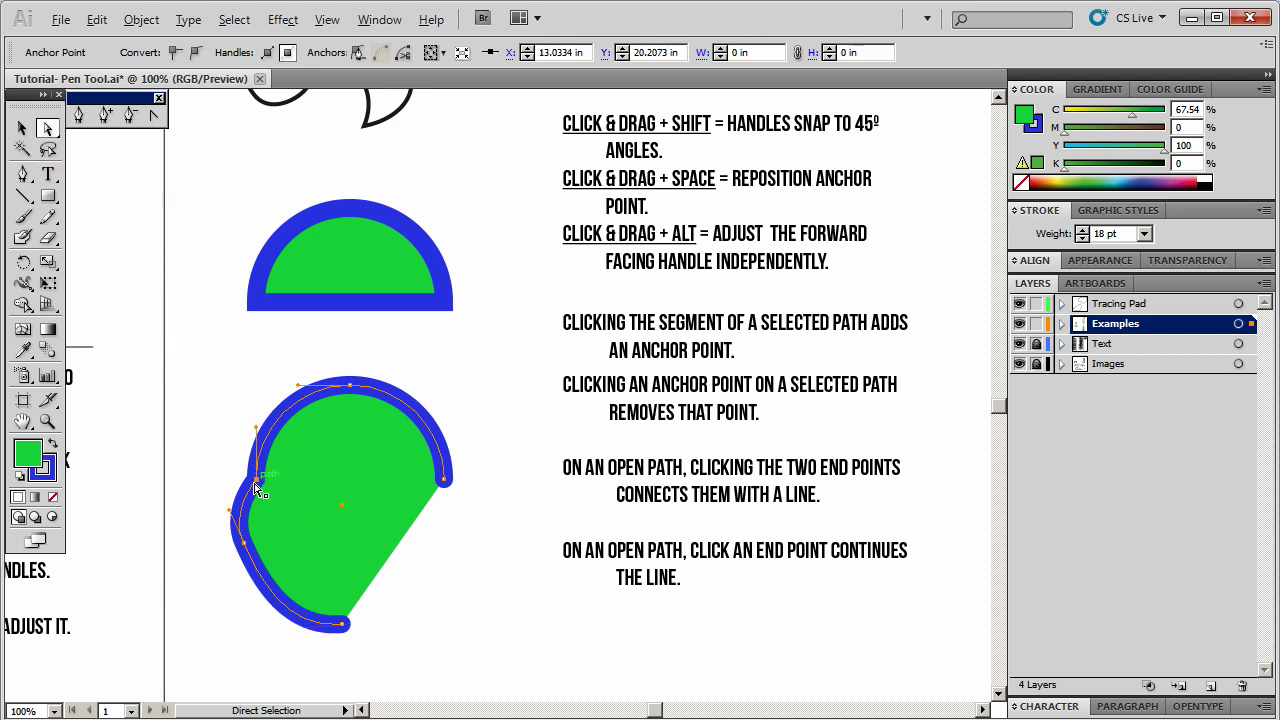
pyautogui.moveTo(256, 482); pyautogui.dragTo(257, 488)
# Continue the extended path from its lower end through a point at about X 15.19, Y 21.68 in, close it at the arc's right end, and deselect.
pyautogui.click(23, 174)
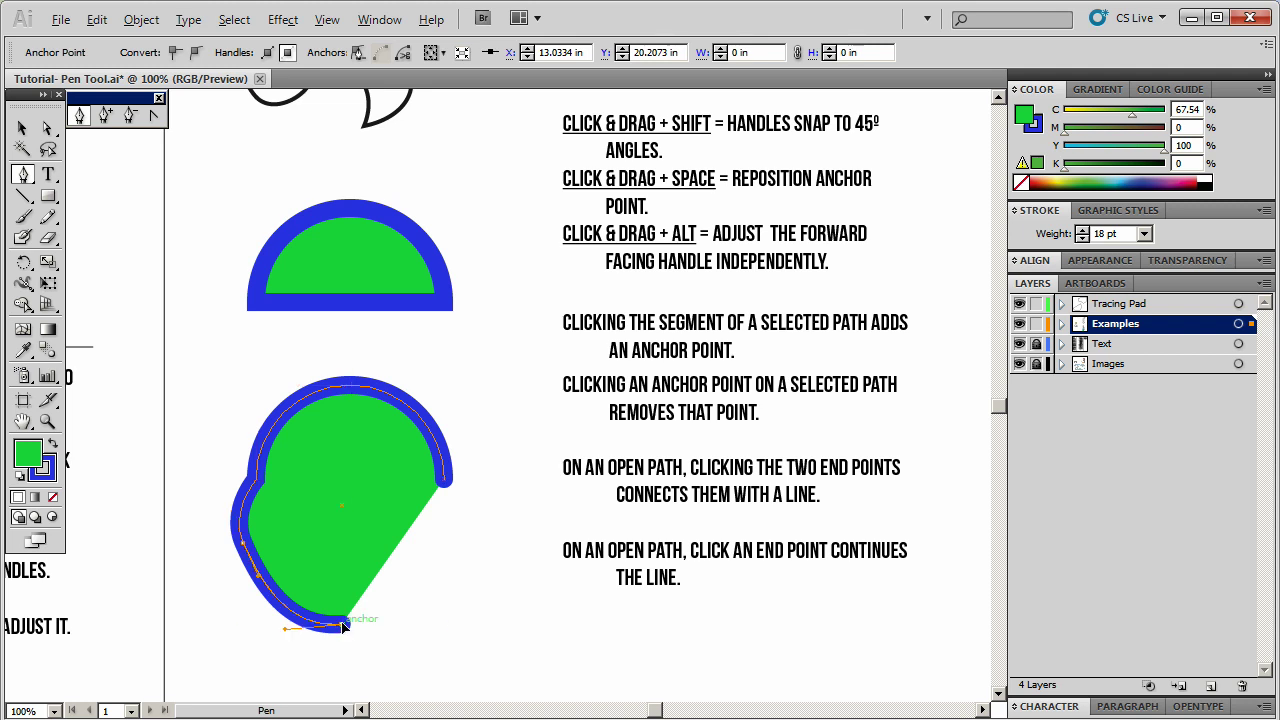
pyautogui.moveTo(342, 628); pyautogui.dragTo(384, 536)
pyautogui.moveTo(308, 513); pyautogui.dragTo(378, 625)
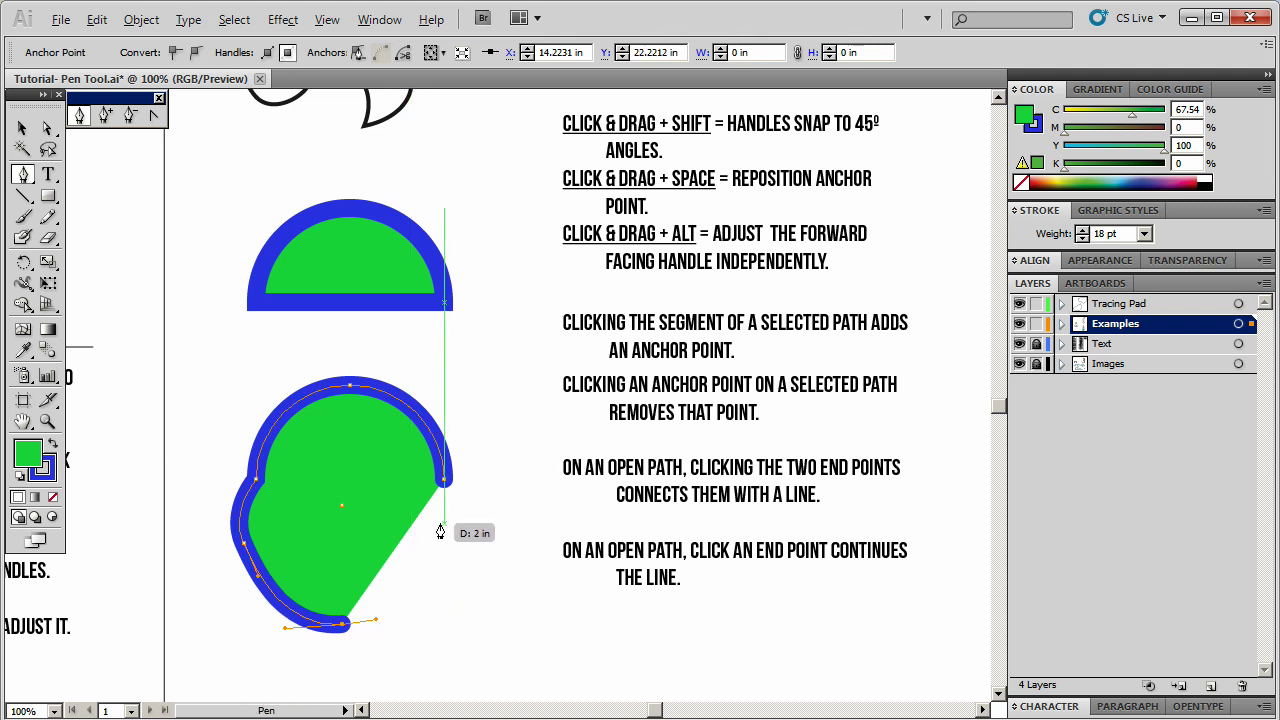
pyautogui.click(412, 583)
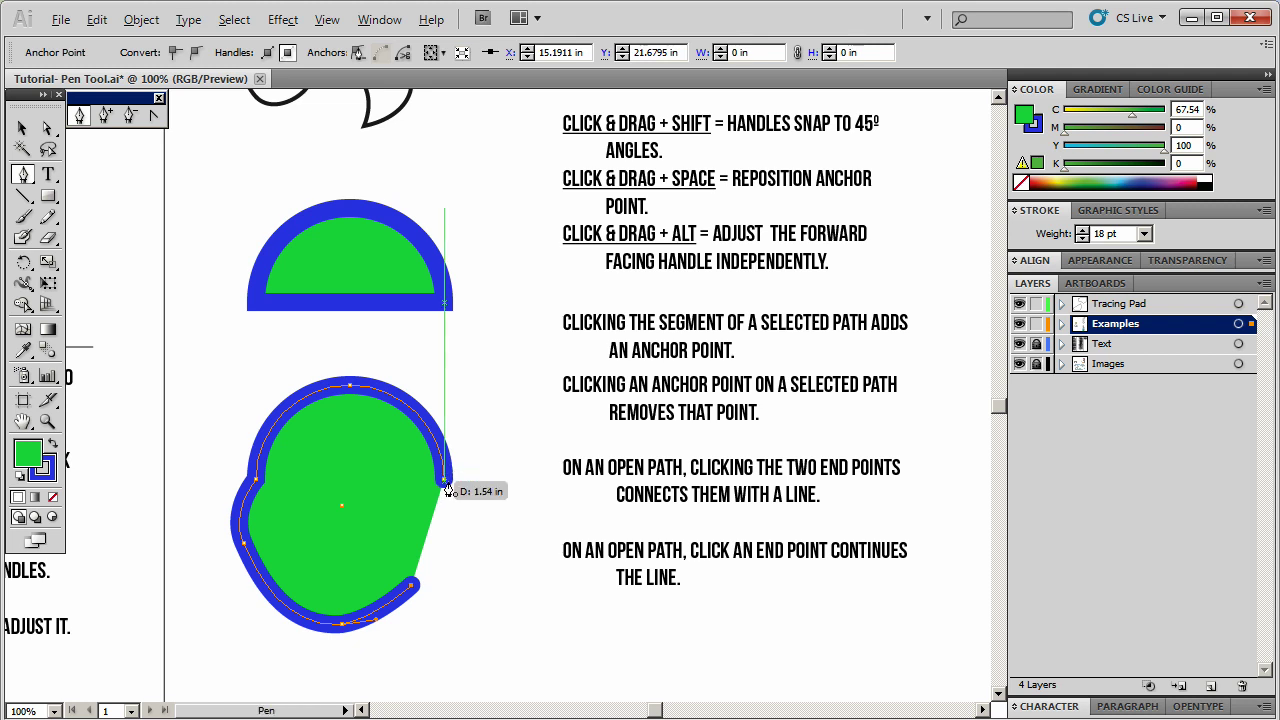
pyautogui.click(443, 487)
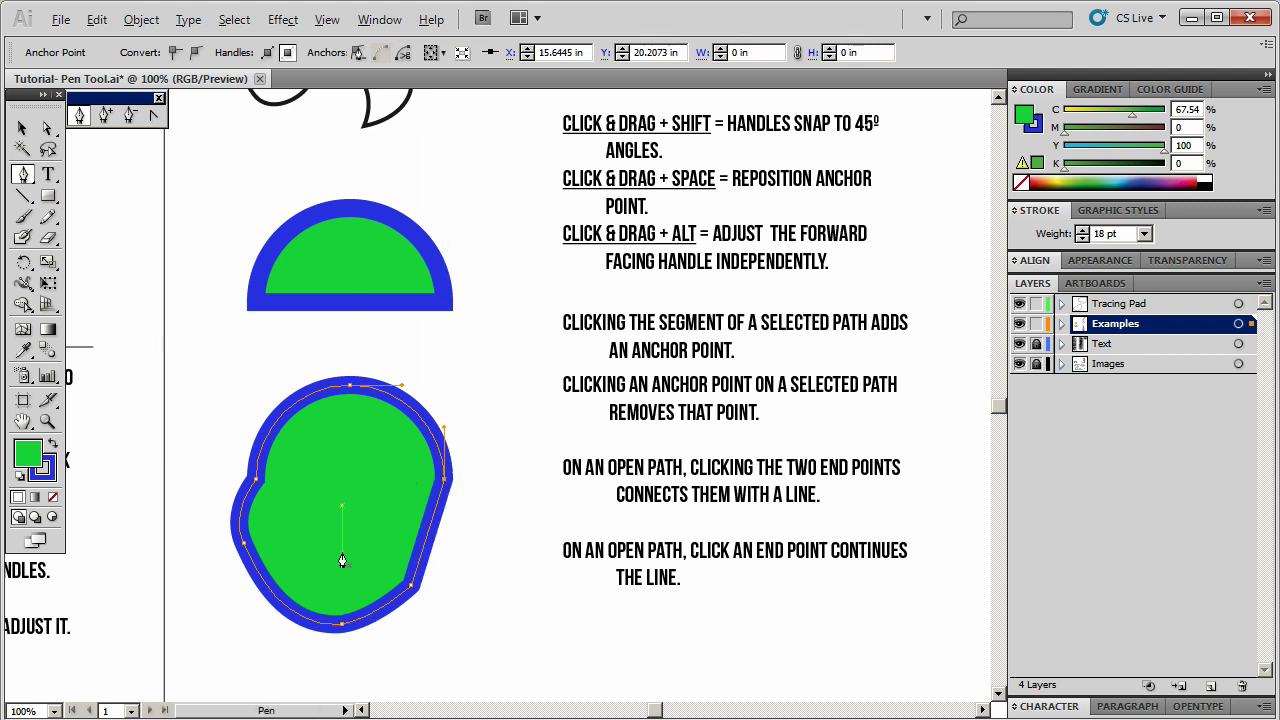
pyautogui.click(22, 128)
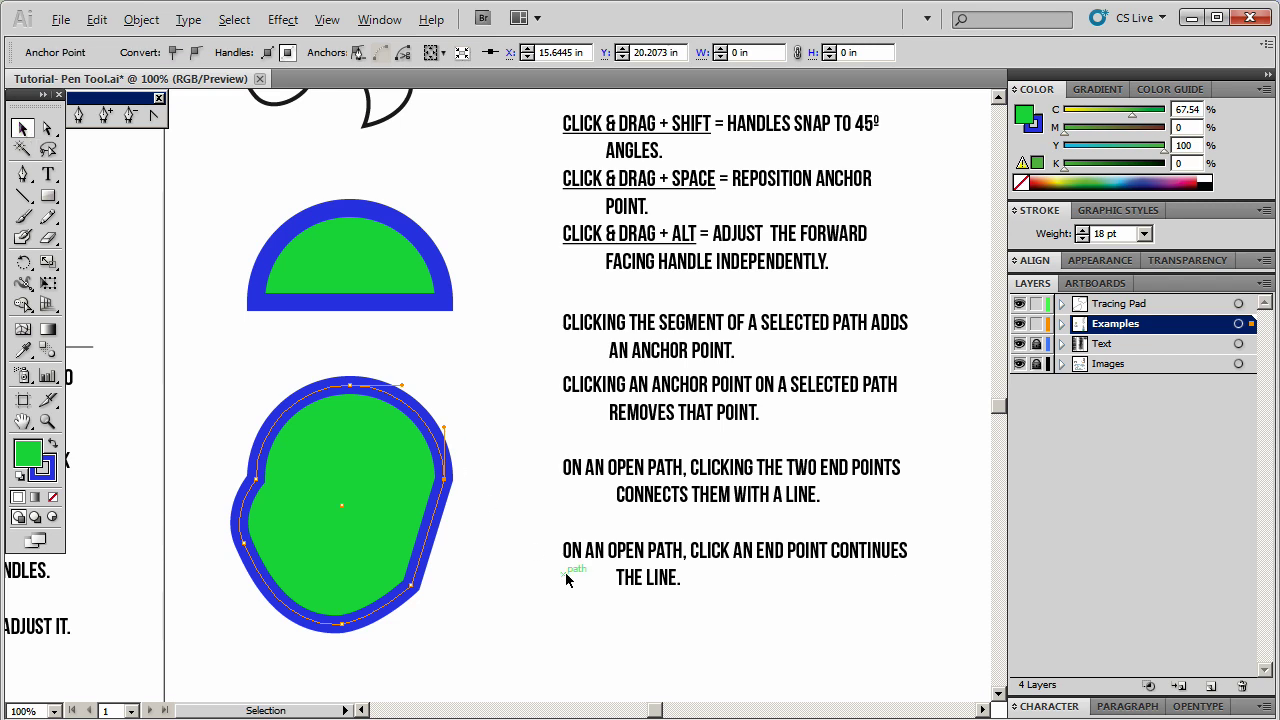
pyautogui.click(521, 563)
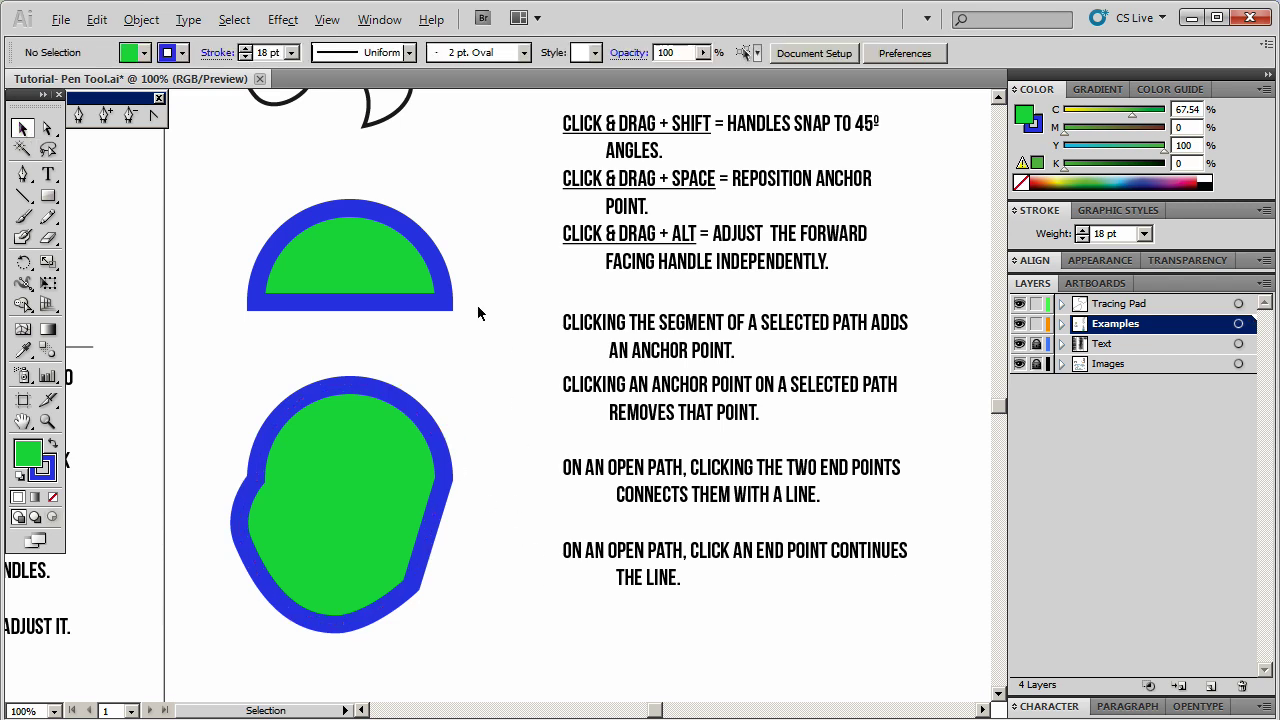
# Lock the Examples layer and make Tracing Pad the active layer for tracing the raster practice images.
pyautogui.hotkey('ctrl', '-')
pyautogui.hotkey('ctrl', '-')
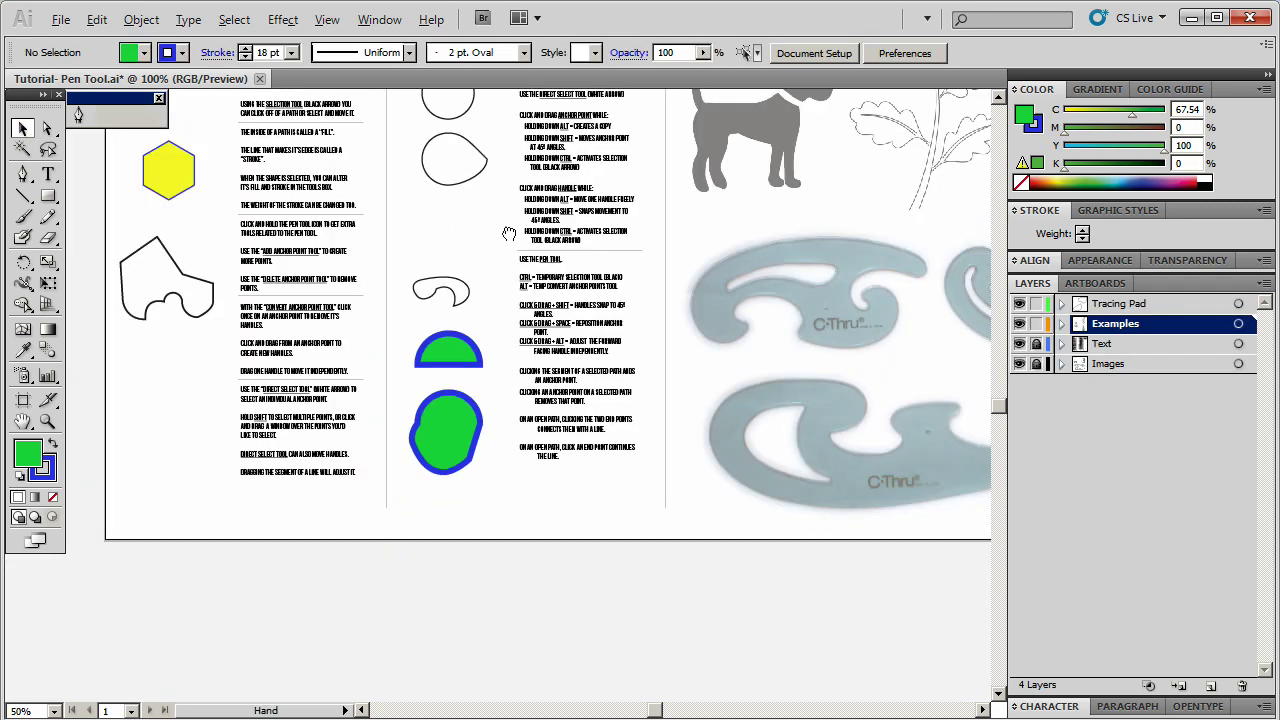
pyautogui.hotkey('ctrl', '-')
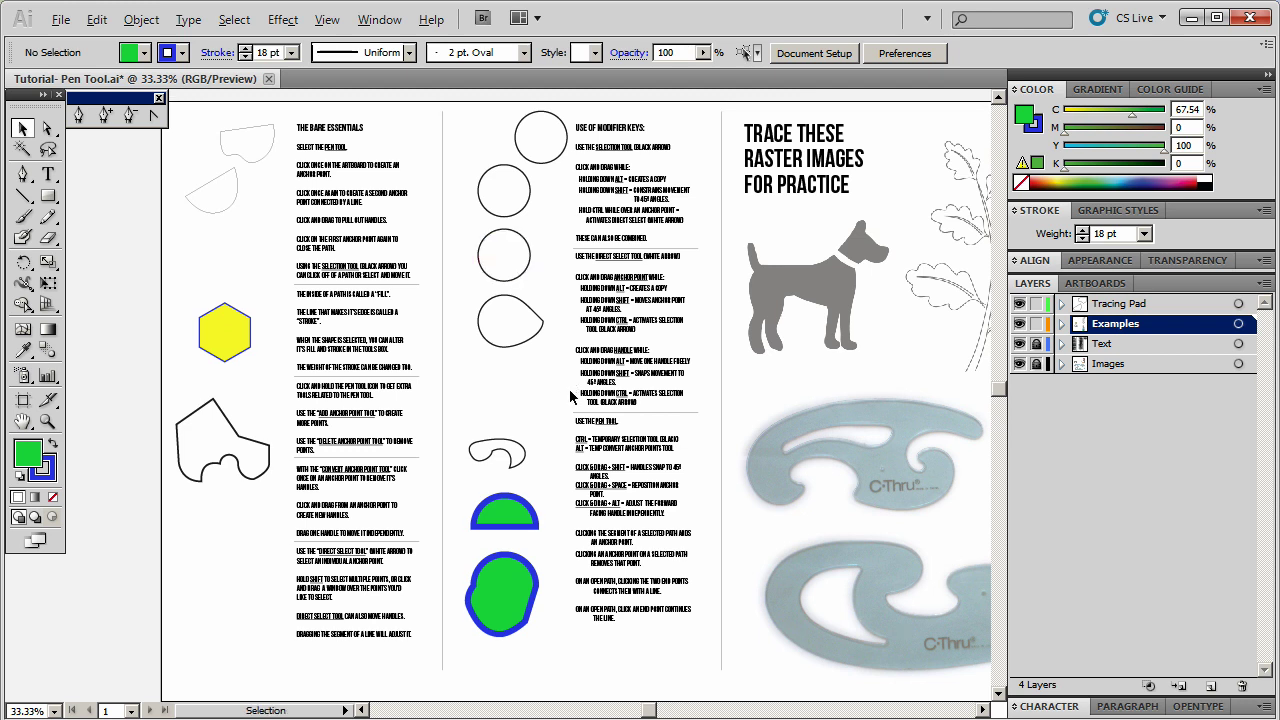
pyautogui.click(48, 129)
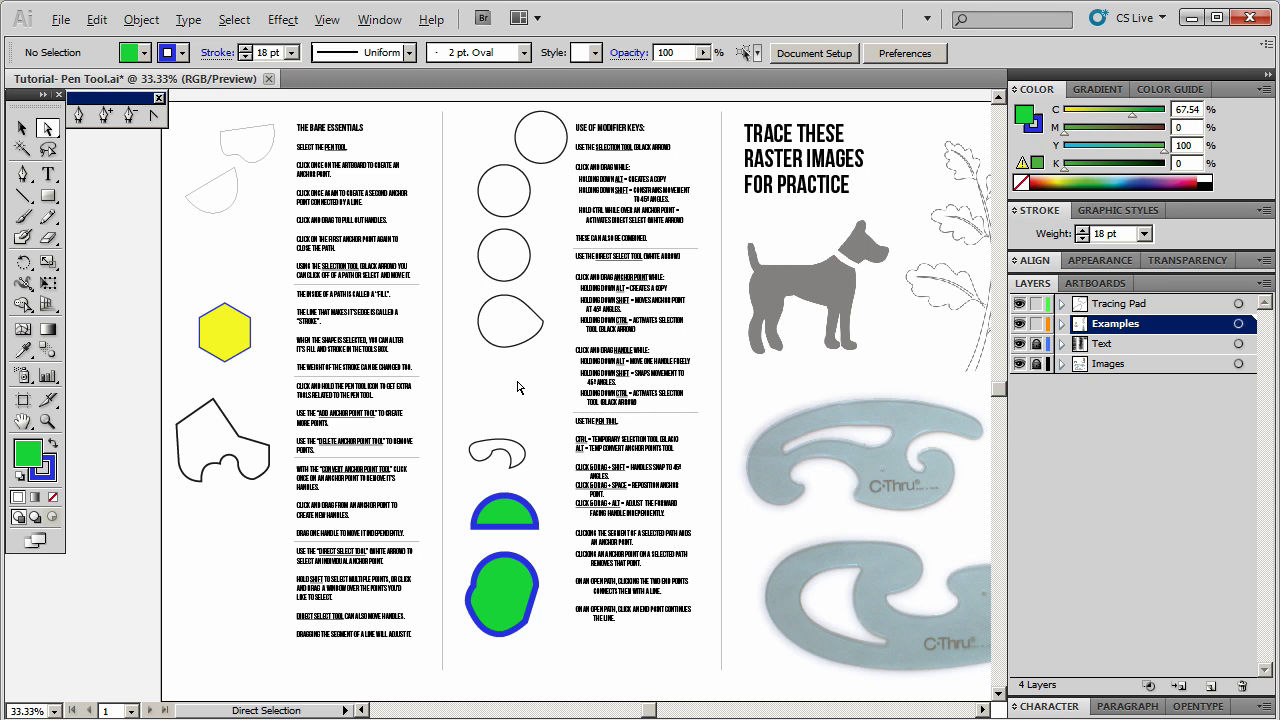
pyautogui.moveTo(880, 329); pyautogui.dragTo(599, 328)
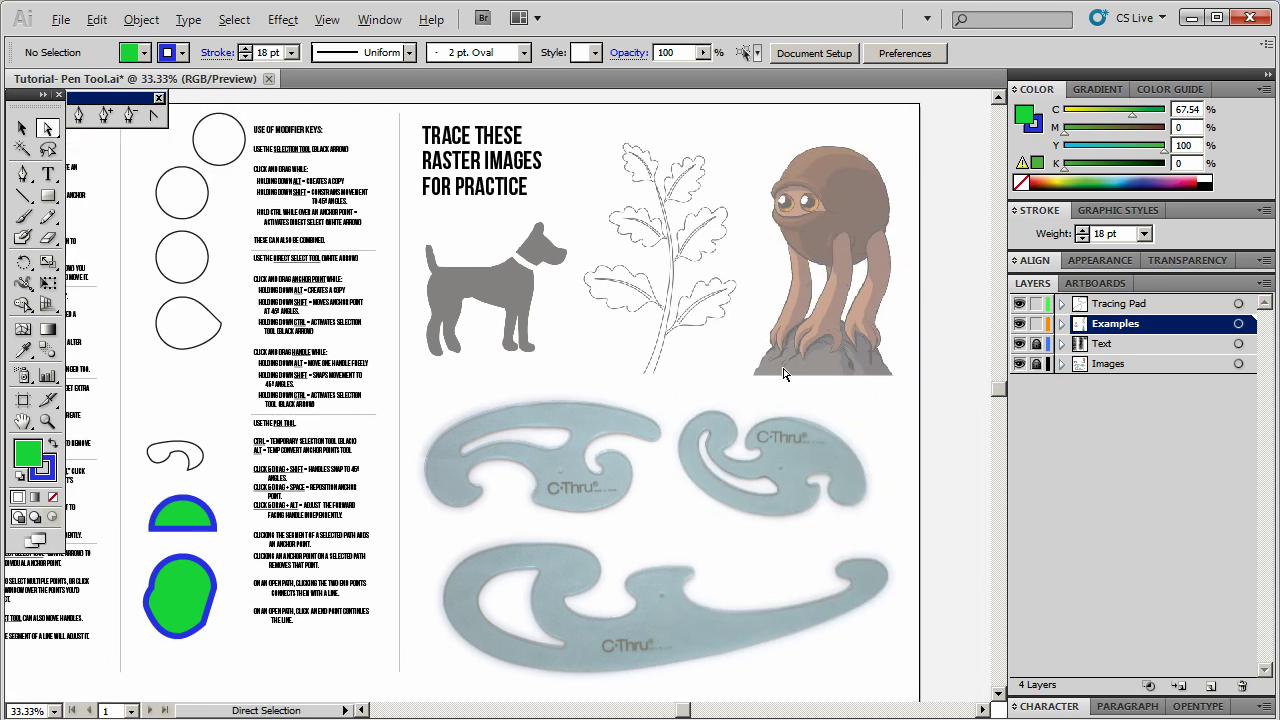
pyautogui.click(1040, 328)
pyautogui.click(1222, 308)
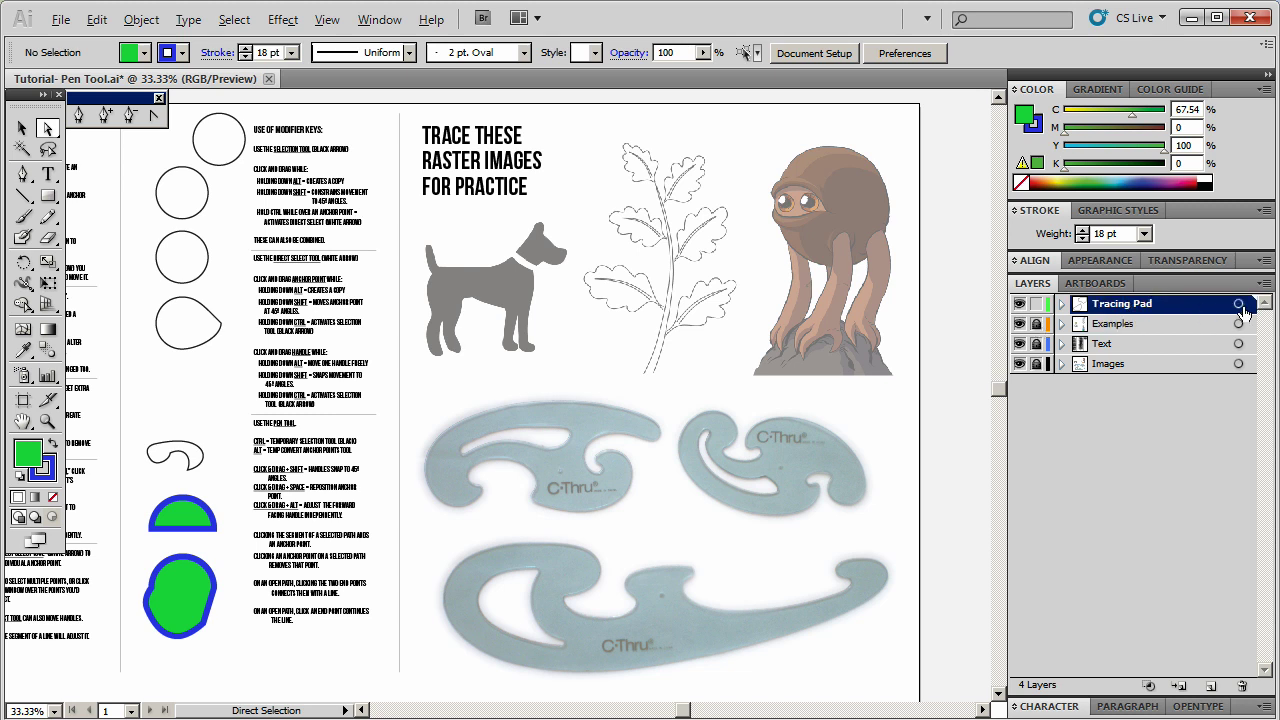
# Target the Tracing Pad layer and trace the dog's collar edge with the Pen tool, ending at about X 28.95, Y 6.99 in.
pyautogui.click(1238, 304)
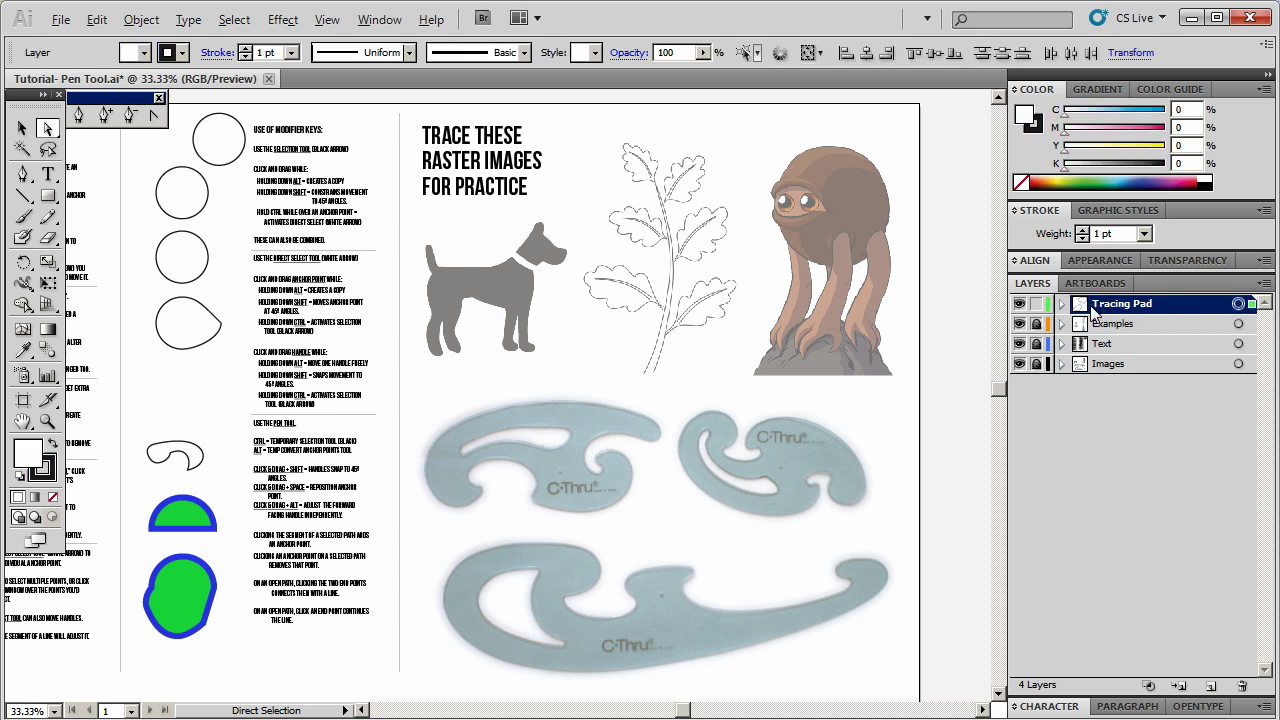
pyautogui.scroll(2, 492, 291)
pyautogui.moveTo(492, 291); pyautogui.dragTo(572, 446)
pyautogui.scroll(3, 572, 446)
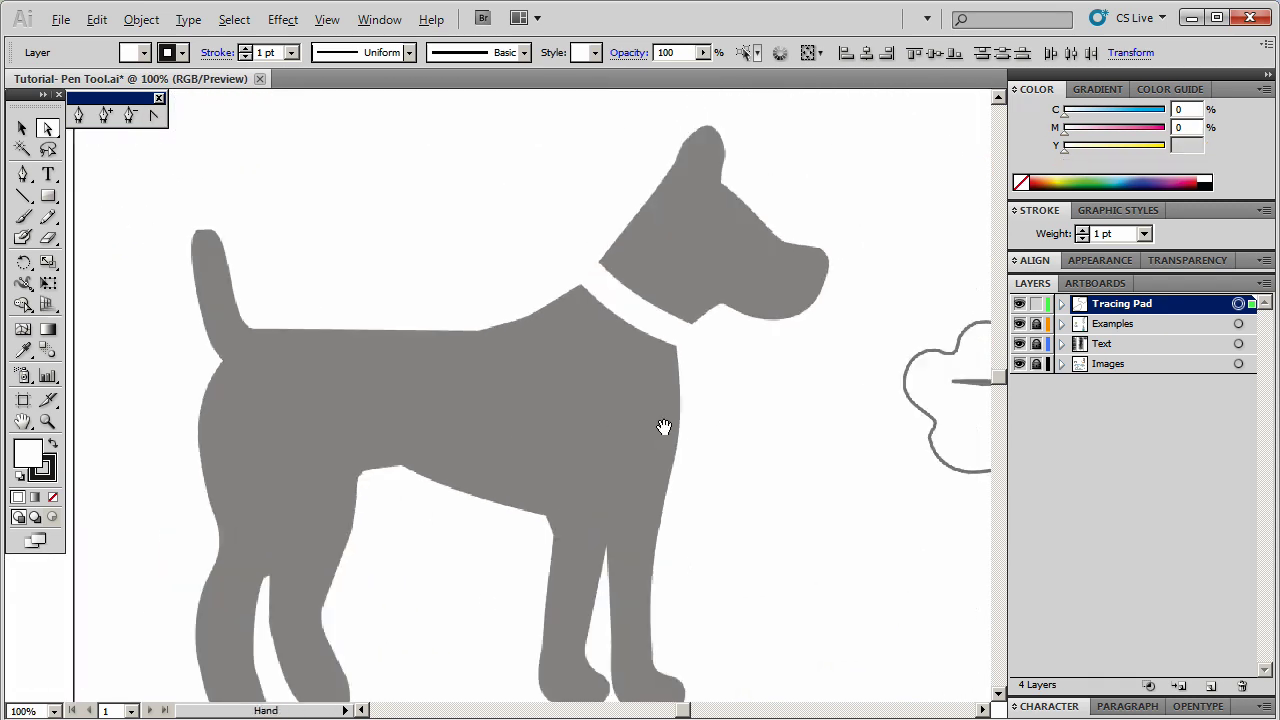
pyautogui.scroll(-1, 700, 357)
pyautogui.scroll(2, 700, 357)
pyautogui.scroll(-3, 700, 357)
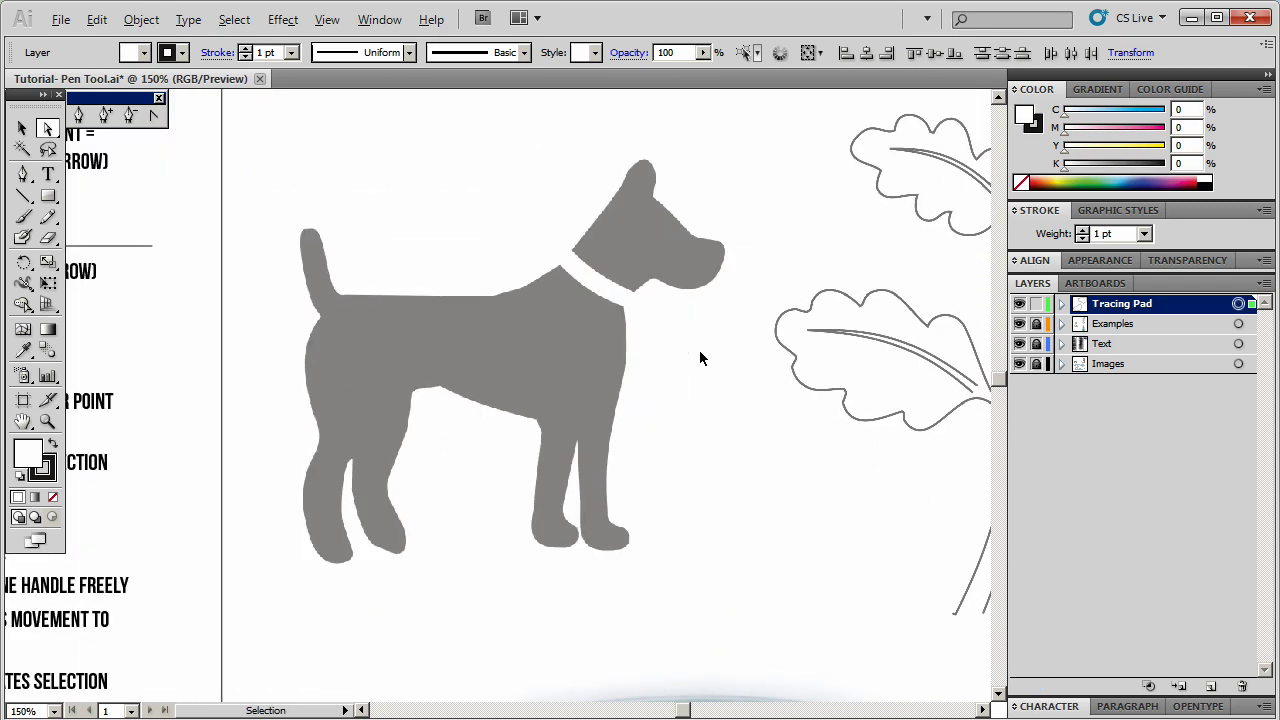
pyautogui.scroll(-1, 704, 360)
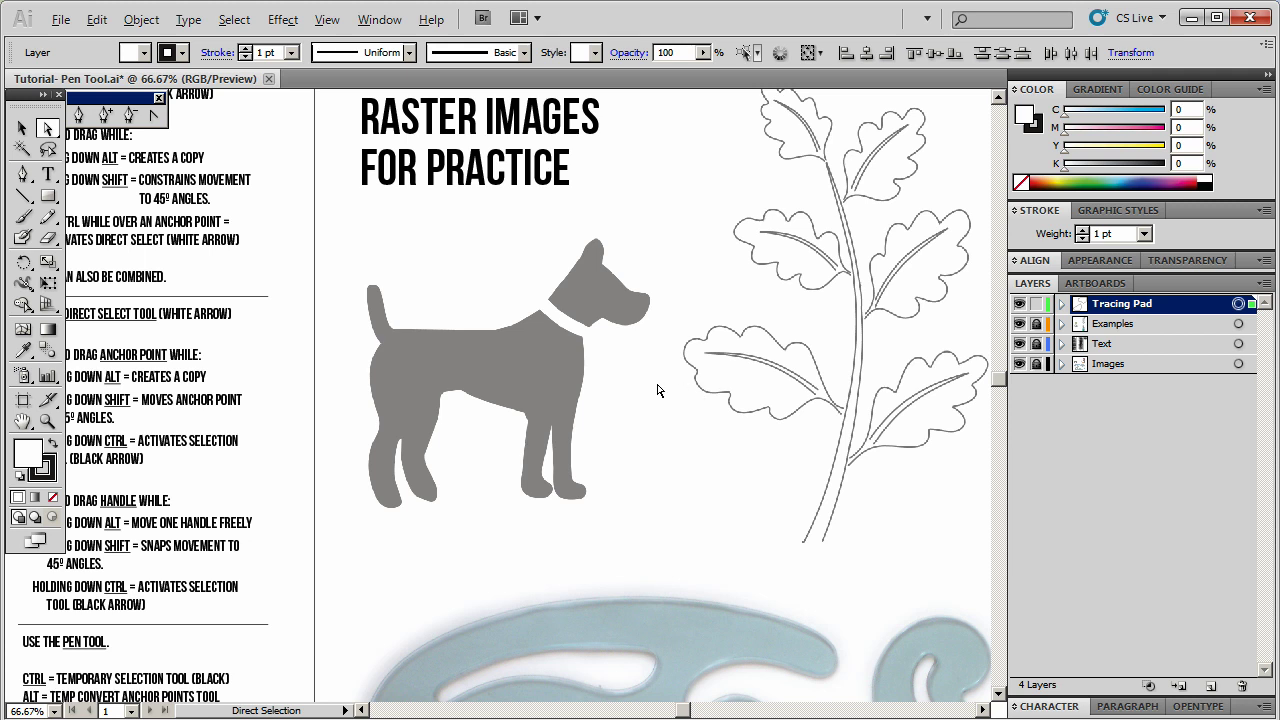
pyautogui.scroll(2, 598, 327)
pyautogui.press('p')
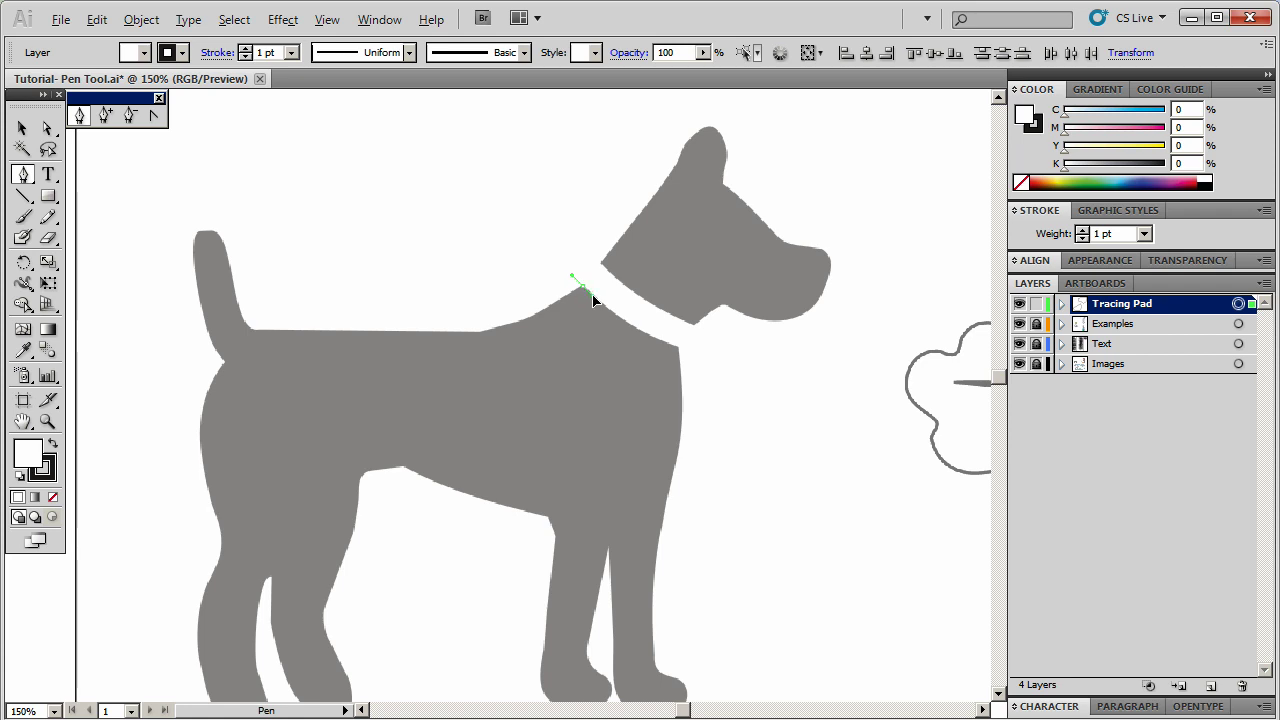
pyautogui.moveTo(593, 298); pyautogui.dragTo(604, 308)
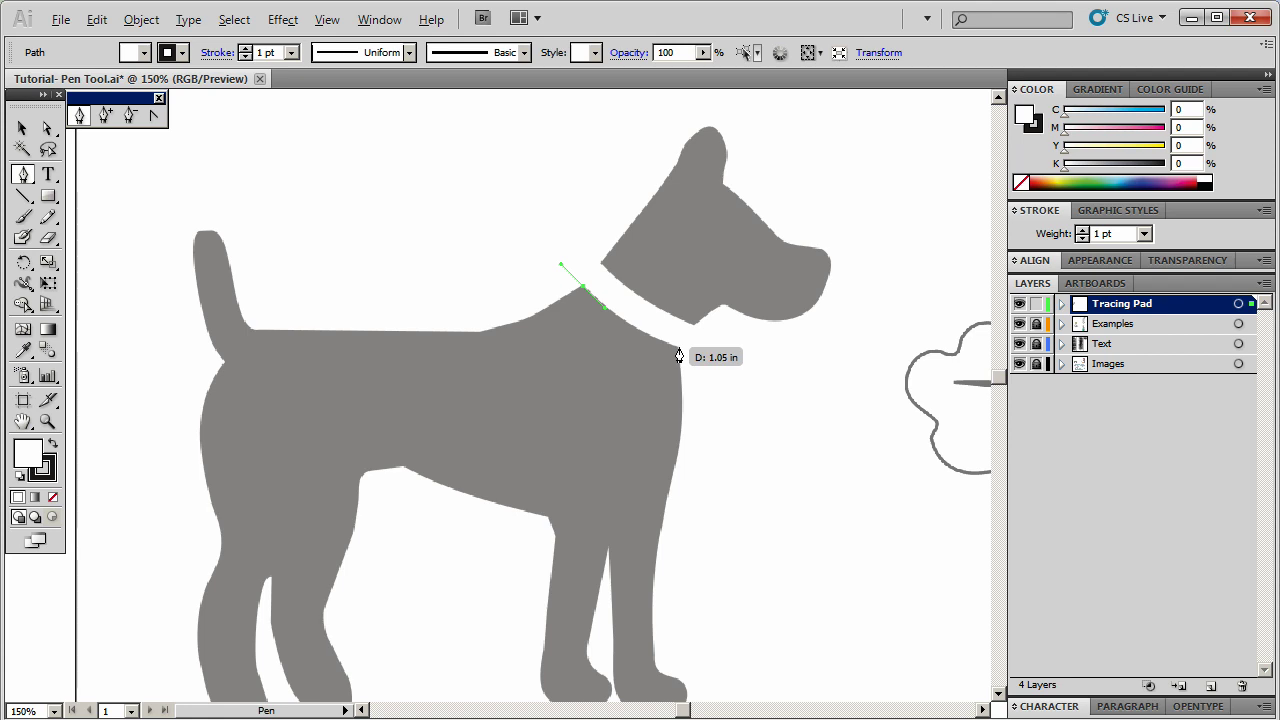
pyautogui.moveTo(679, 349); pyautogui.dragTo(684, 381)
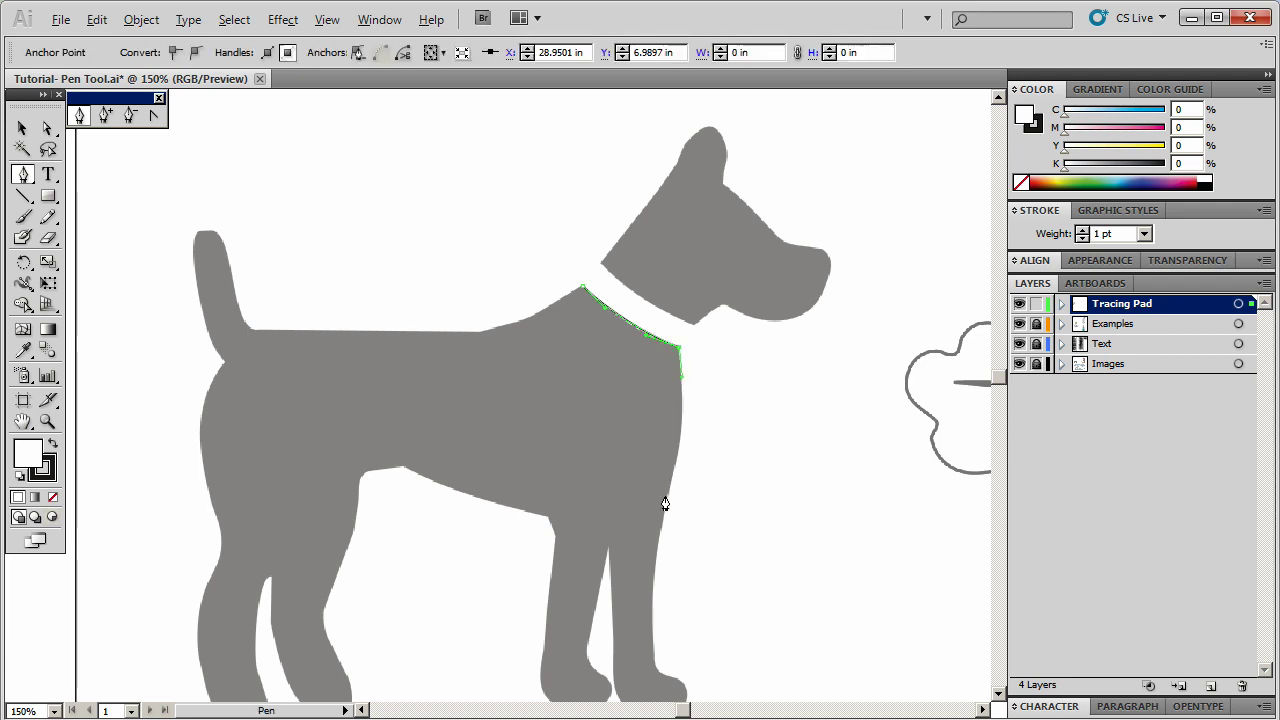
# Continue the dog outline down the chest through about X 28.86, Y 8.29 in to the front paw at about X 28.76, Y 9.96 in.
pyautogui.moveTo(667, 489); pyautogui.dragTo(662, 531)
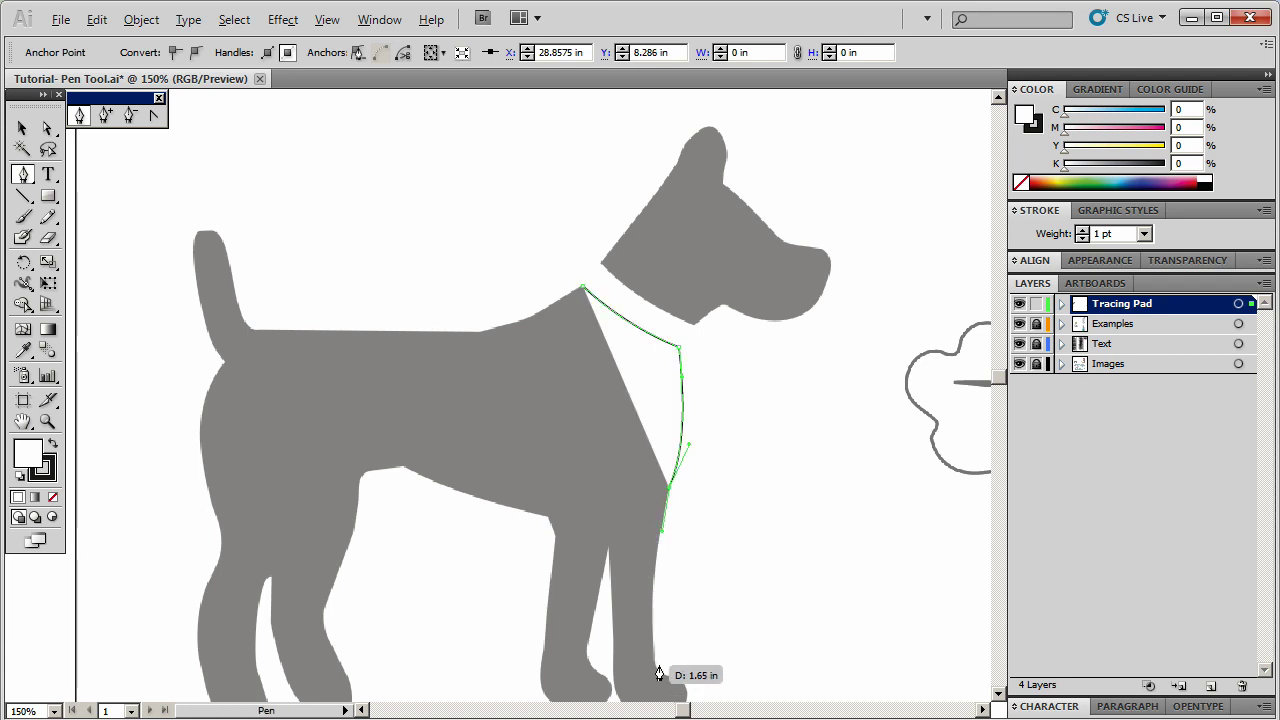
pyautogui.moveTo(657, 668); pyautogui.dragTo(673, 698)
pyautogui.press('space')
pyautogui.moveTo(688, 579); pyautogui.dragTo(670, 429)
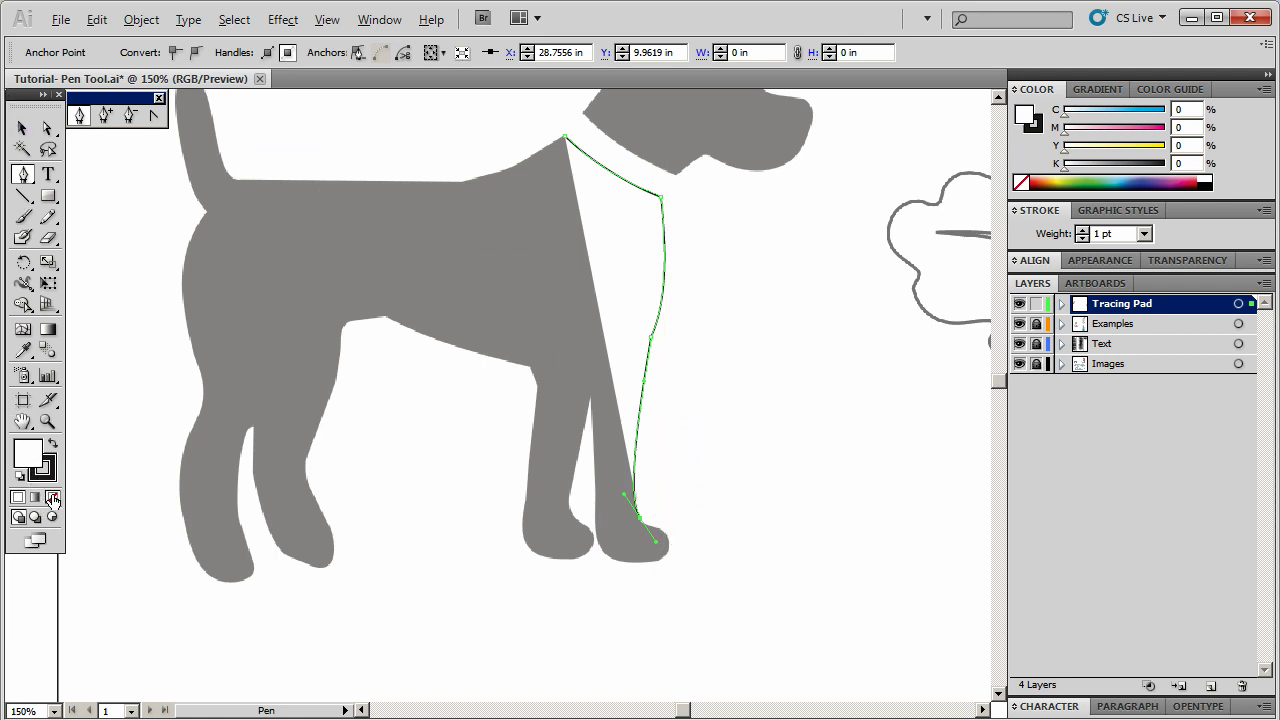
# Set the dog outline path's fill to None and deselect the path.
pyautogui.click(52, 498)
pyautogui.click(22, 128)
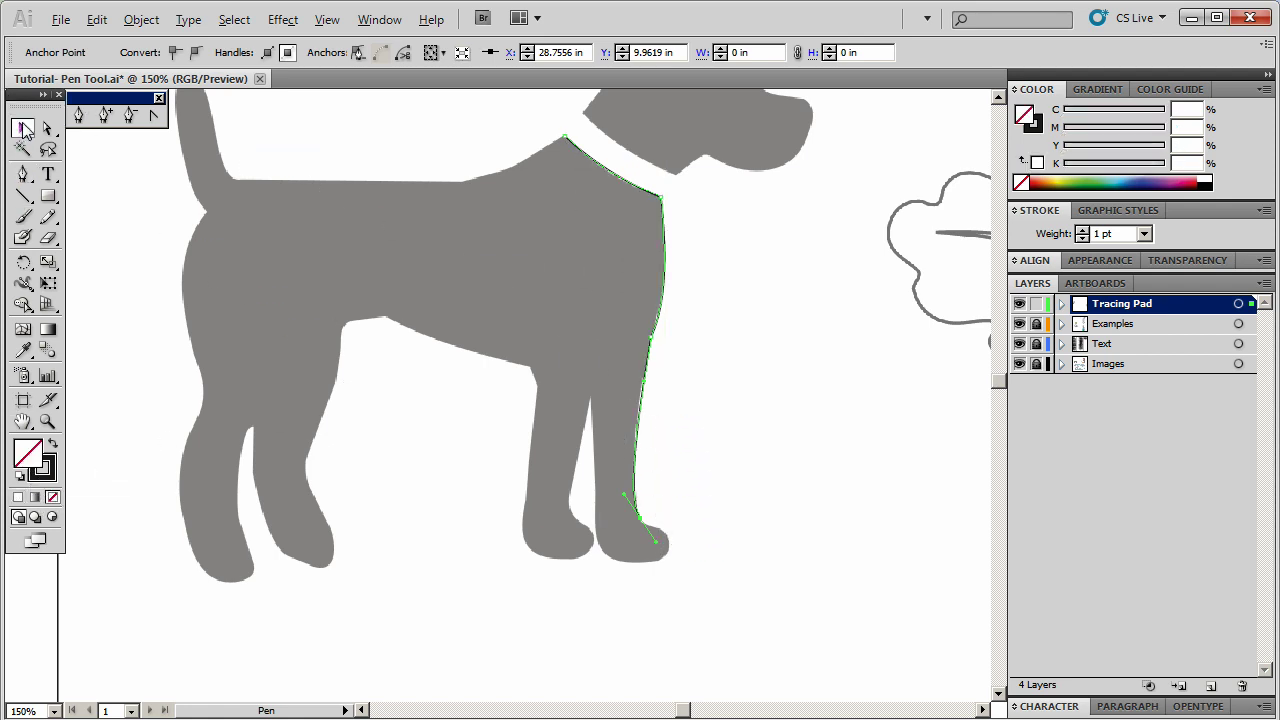
pyautogui.click(738, 353)
pyautogui.moveTo(457, 363); pyautogui.dragTo(578, 380)
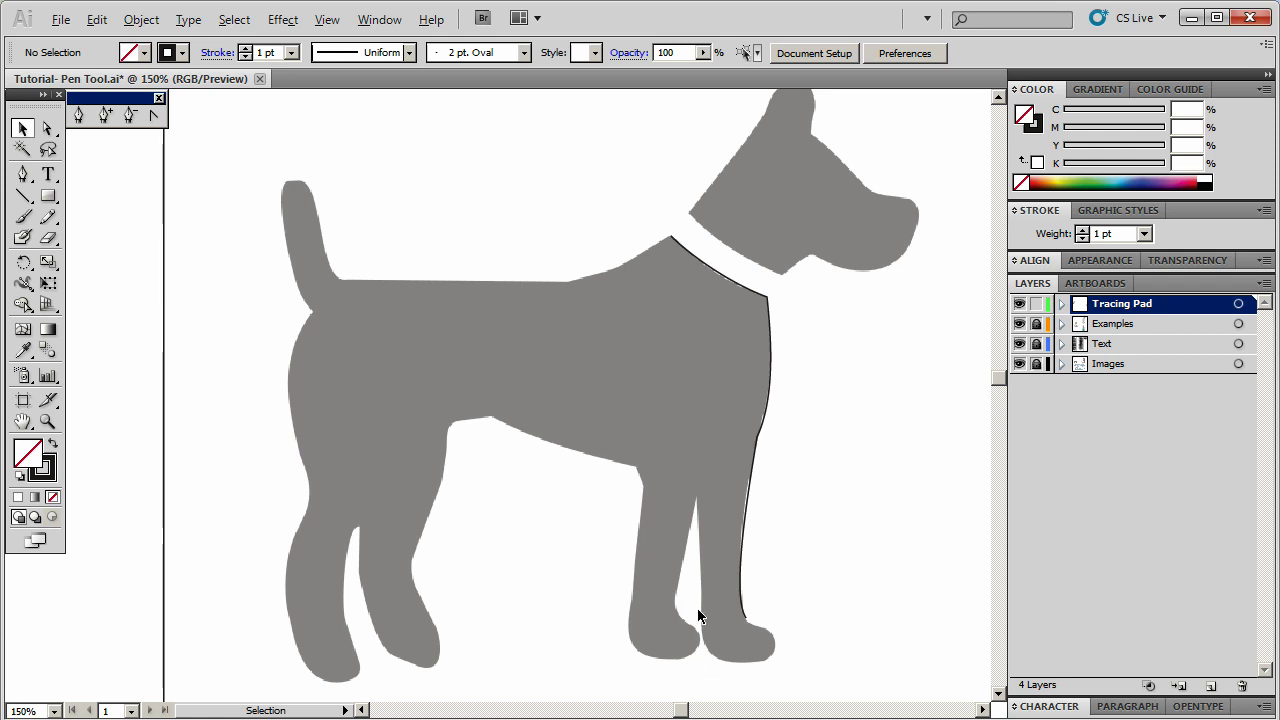
# Directly select the chest anchor point of the dog outline to examine its handles, and deselect it.
pyautogui.click(46, 130)
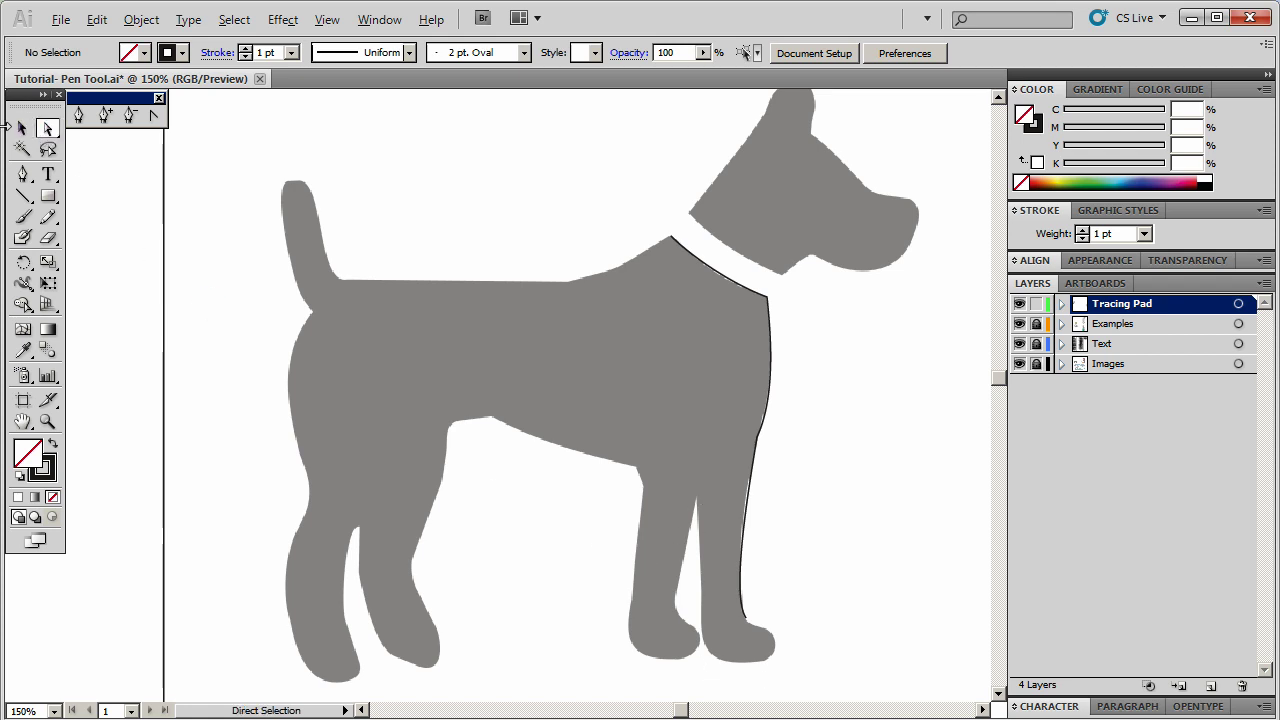
pyautogui.moveTo(822, 293); pyautogui.dragTo(743, 309)
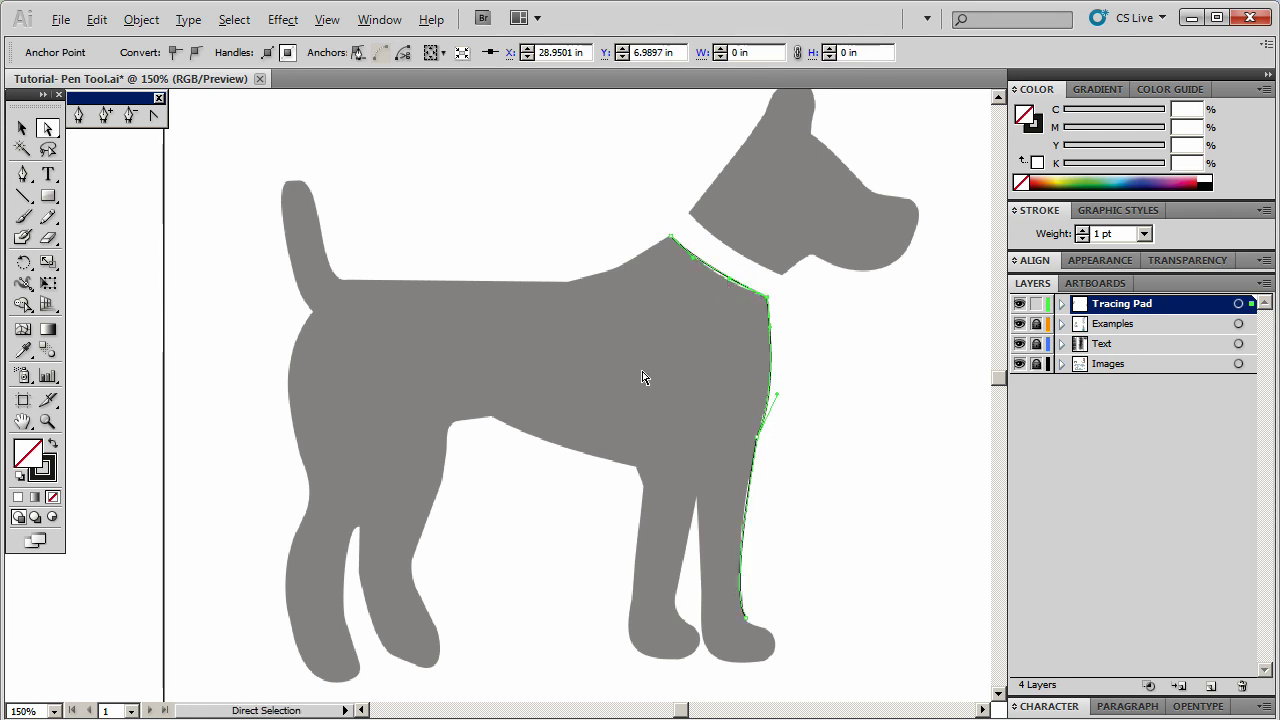
pyautogui.click(22, 128)
pyautogui.click(850, 297)
# Trace the underside of the plant's lower right leaf with the Pen tool, from the stem through about X 35.66, Y 9.27 in to the first notch.
pyautogui.moveTo(850, 297)
pyautogui.mouseDown()
pyautogui.moveTo(471, 226)
pyautogui.moveTo(274, 149)
pyautogui.mouseUp()
pyautogui.moveTo(709, 252); pyautogui.dragTo(561, 288)
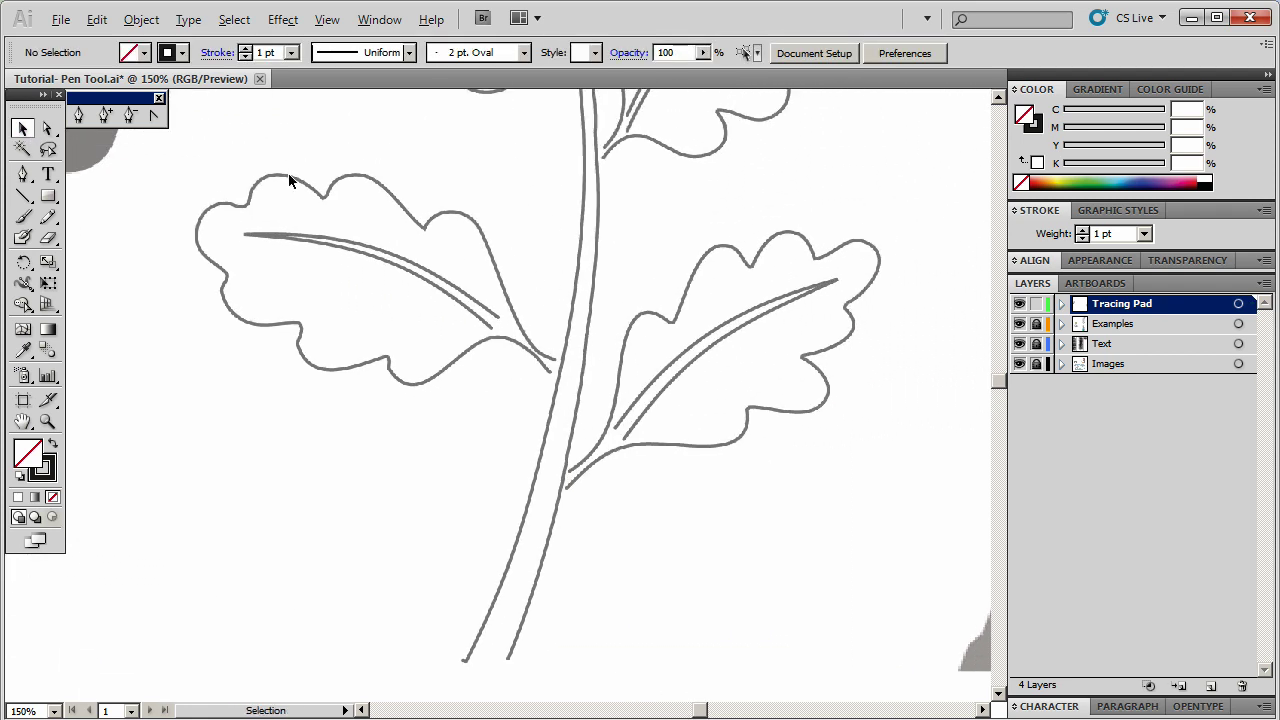
pyautogui.click(22, 174)
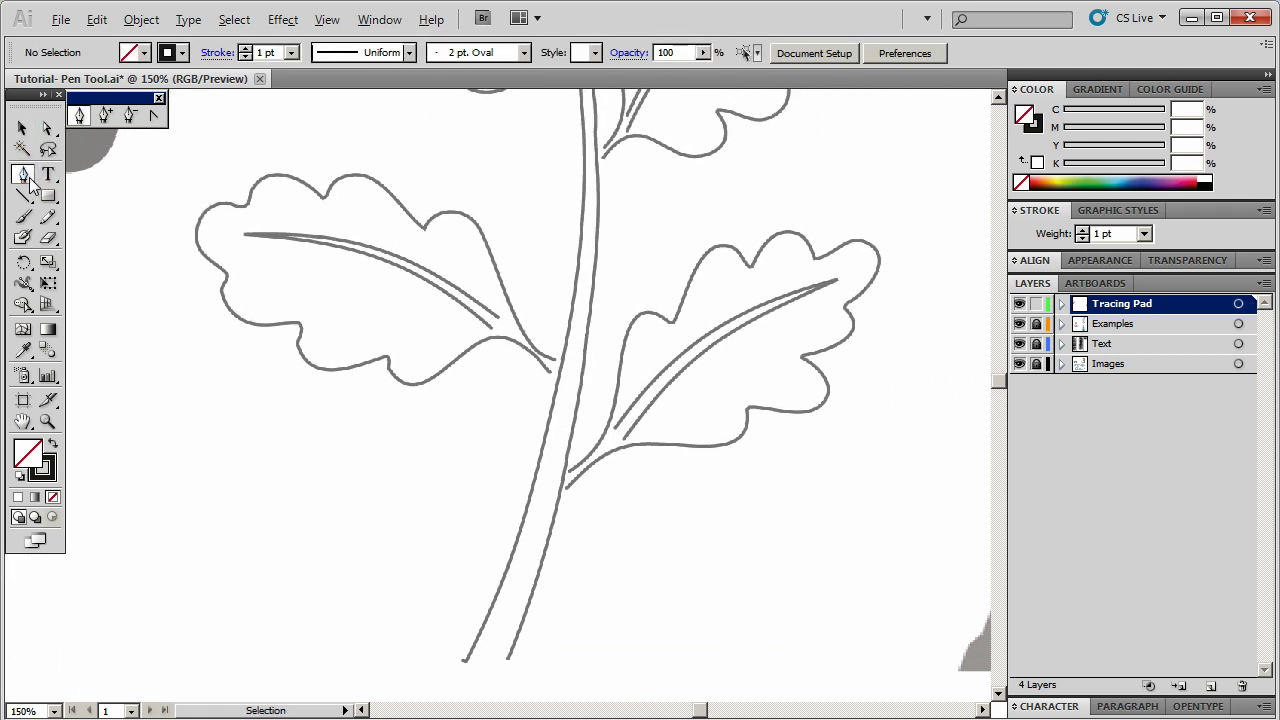
pyautogui.click(568, 488)
pyautogui.moveTo(613, 440)
pyautogui.mouseDown()
pyautogui.moveTo(776, 455)
pyautogui.moveTo(749, 417)
pyautogui.moveTo(748, 381)
pyautogui.mouseUp()
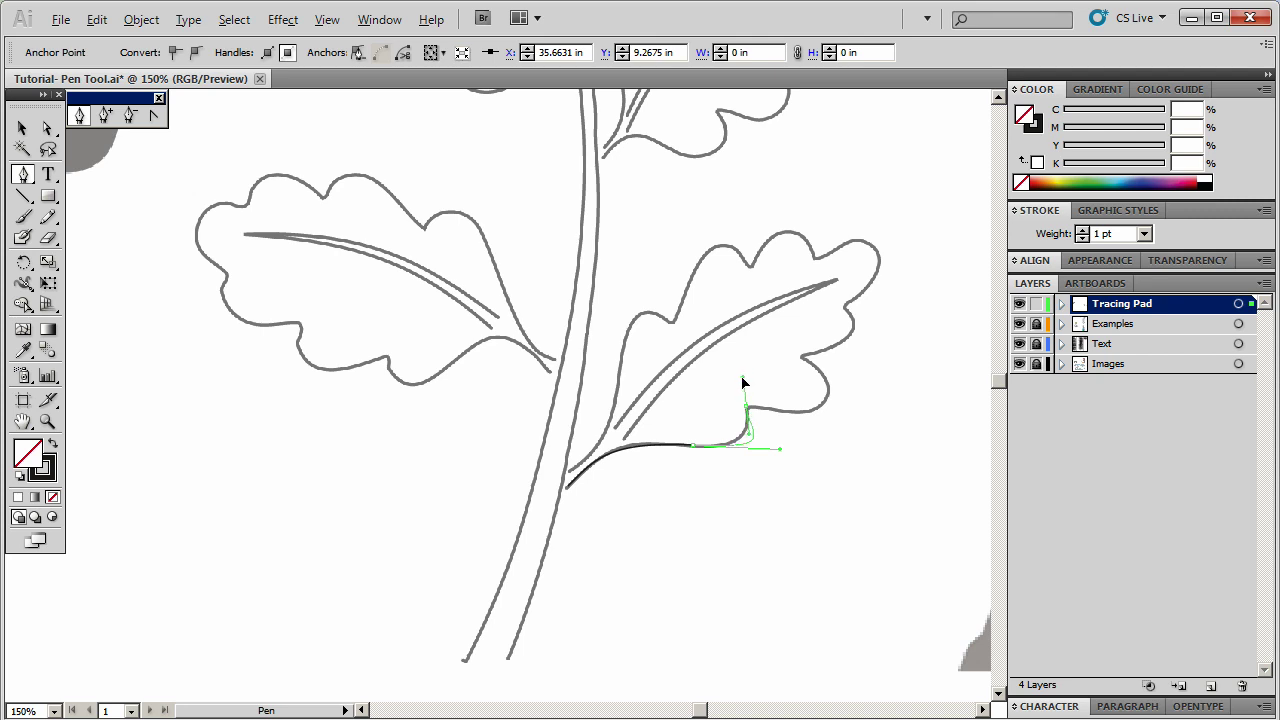
pyautogui.moveTo(742, 381)
pyautogui.mouseDown()
pyautogui.moveTo(742, 370)
pyautogui.moveTo(760, 380)
pyautogui.mouseUp()
# Continue the leaf path around the next lobe to about X 36.78, Y 8.53 in and shorten that point's forward handle independently.
pyautogui.click(772, 408)
pyautogui.moveTo(781, 423); pyautogui.dragTo(778, 331)
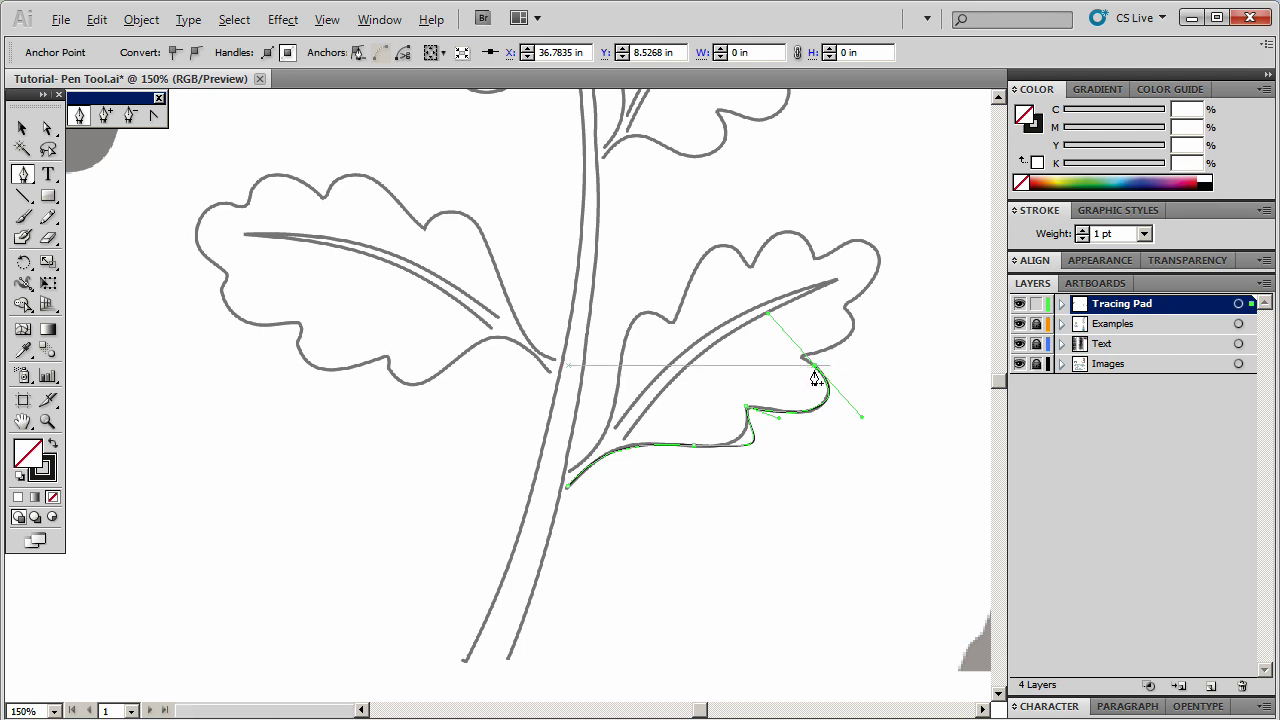
pyautogui.press('alt')
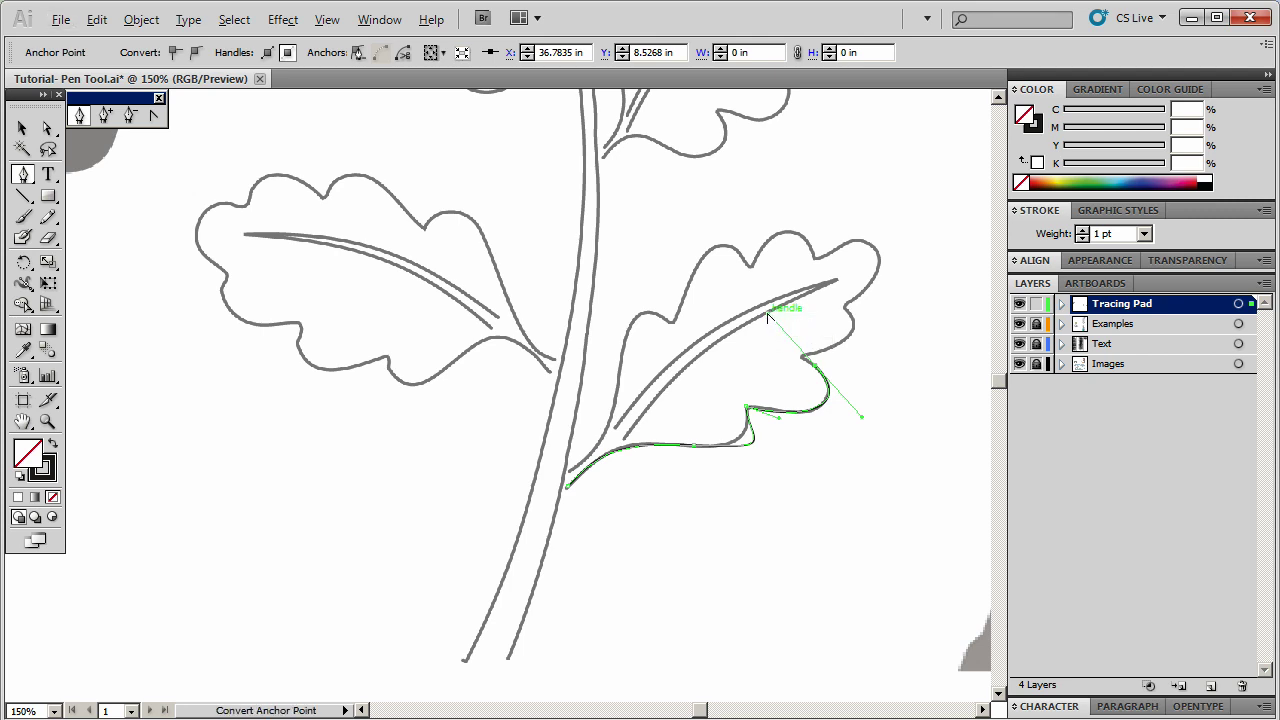
pyautogui.moveTo(768, 317); pyautogui.dragTo(779, 349)
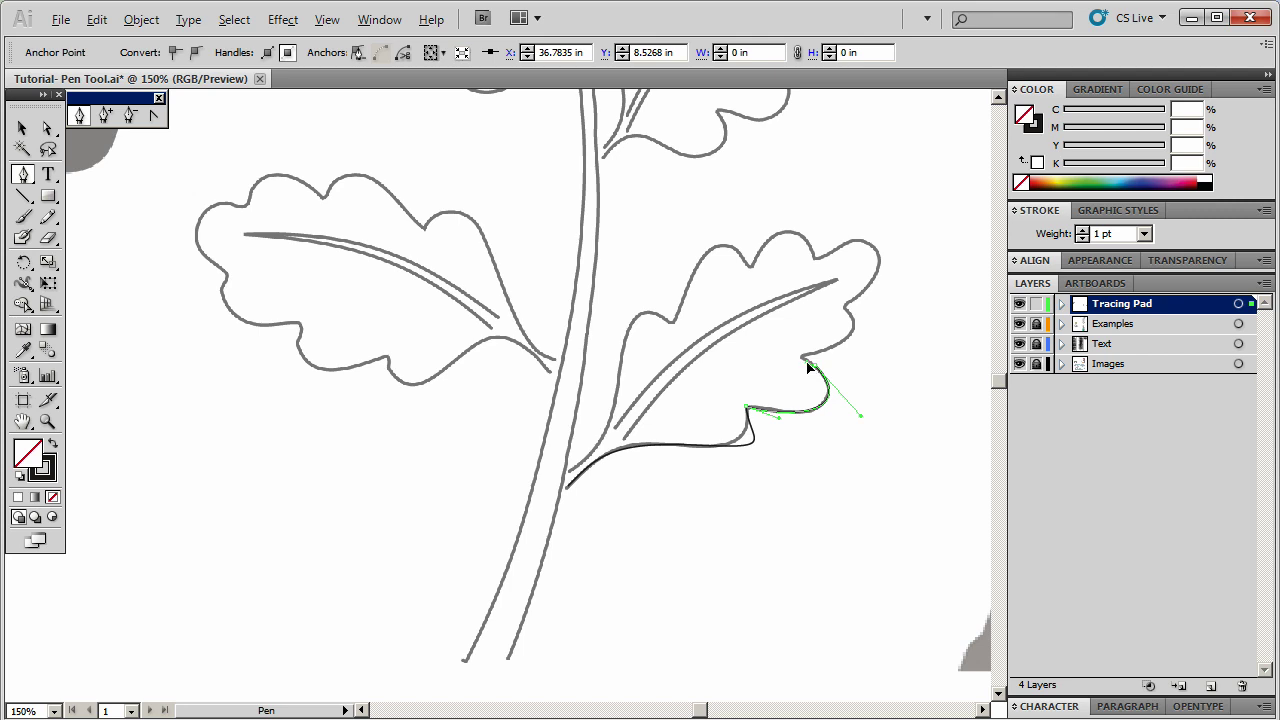
pyautogui.click(806, 358)
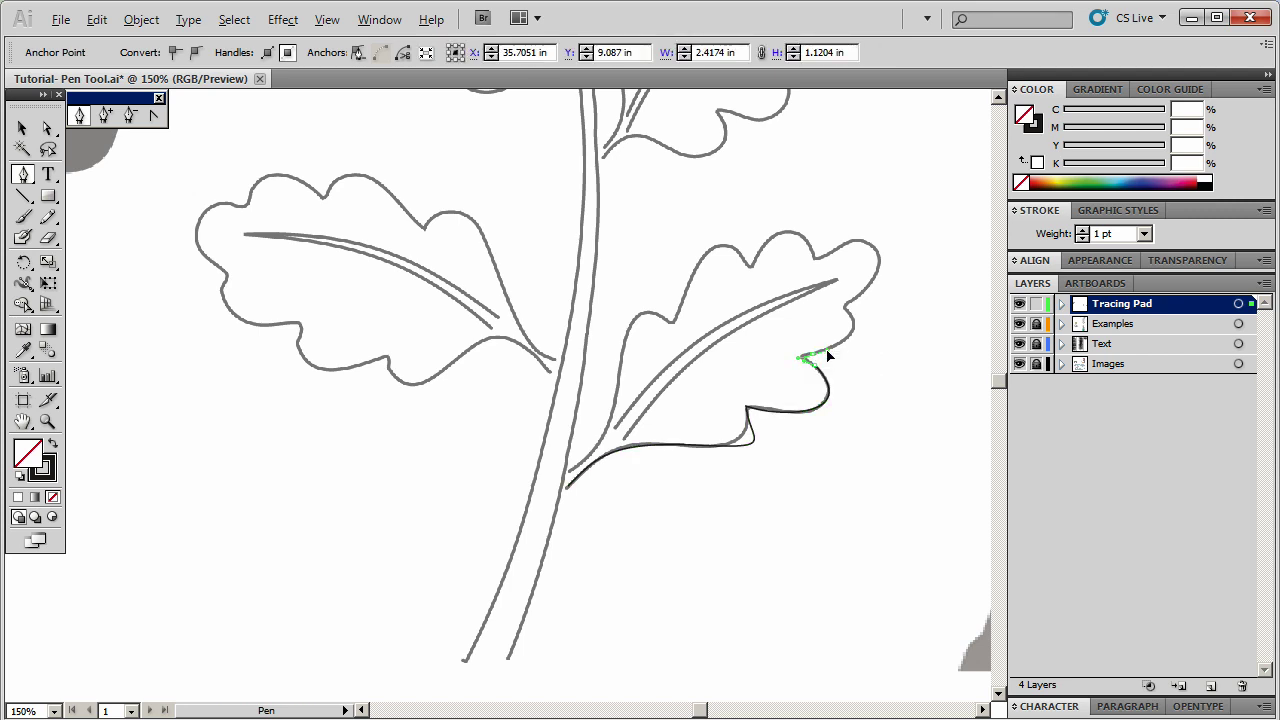
# Extend the leaf path around the second notch and the following lobe to about X 37.24, Y 7.83 in.
pyautogui.moveTo(828, 355); pyautogui.dragTo(836, 358)
pyautogui.moveTo(833, 350); pyautogui.dragTo(877, 277)
pyautogui.keyDown('alt'); pyautogui.click(803, 356); pyautogui.keyUp('alt')
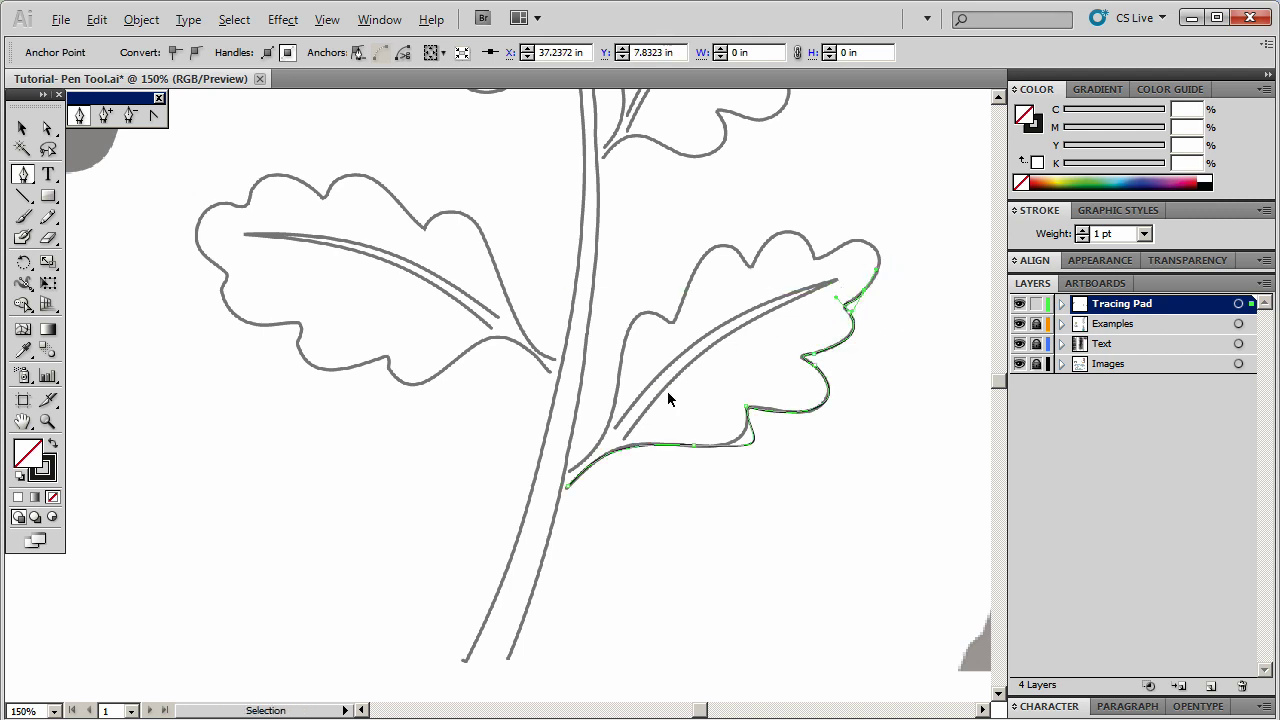
# Trace around the leaf's tip to the notch at about X 36.80, Y 7.53 in and adjust that point's handle to fit the curve.
pyautogui.hotkey('ctrl', '+')
pyautogui.hotkey('ctrl', '+')
pyautogui.moveTo(910, 317); pyautogui.dragTo(429, 366)
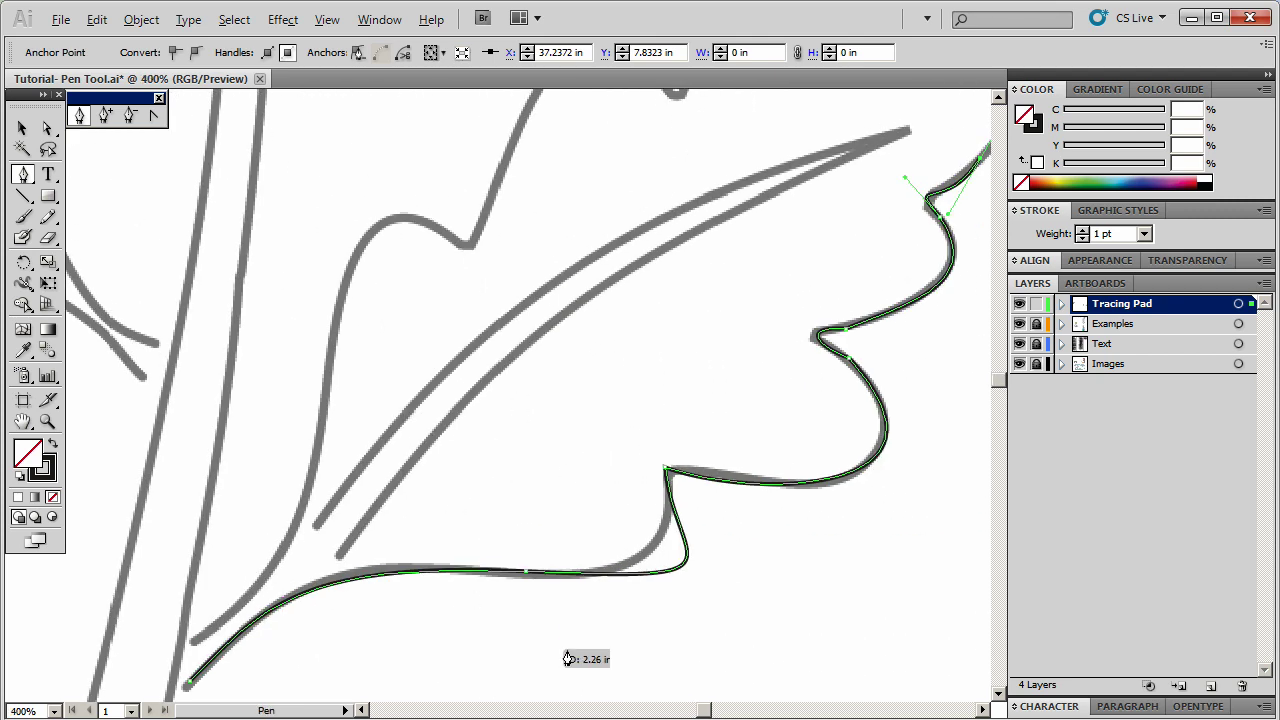
pyautogui.hotkey('ctrl', '+')
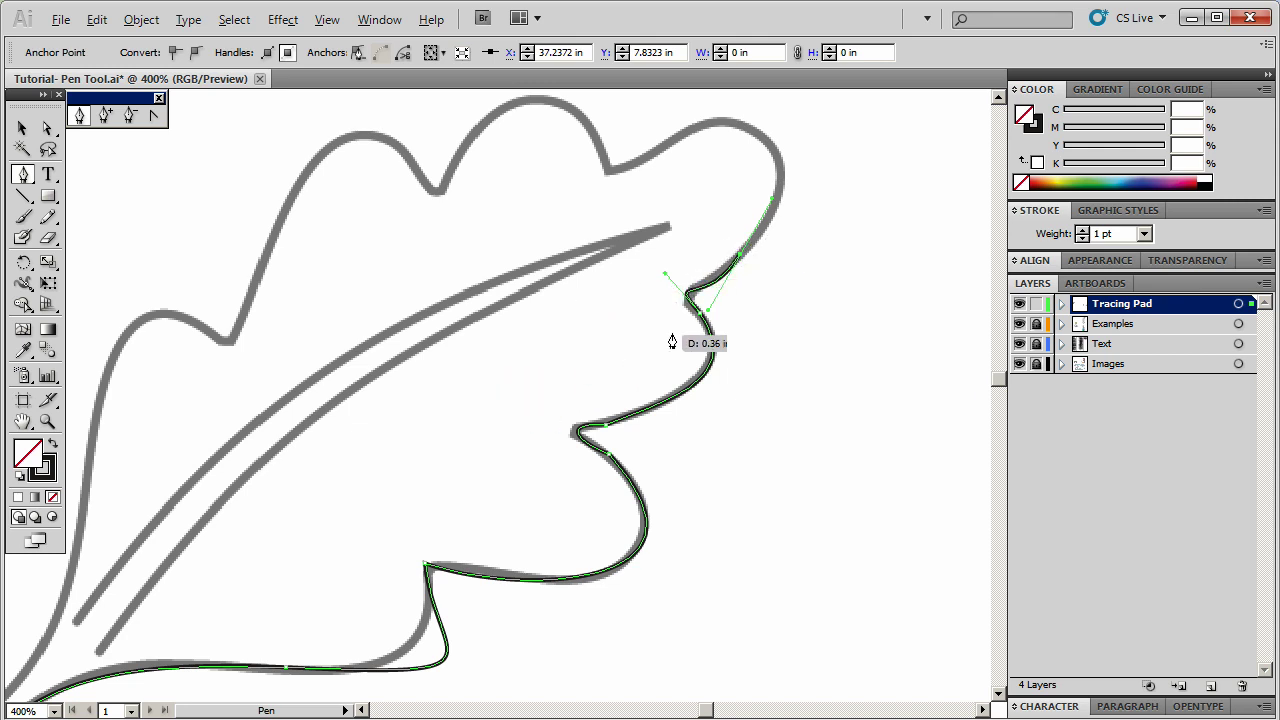
pyautogui.moveTo(474, 272); pyautogui.dragTo(334, 380)
pyautogui.hotkey('ctrl', 'z')
pyautogui.moveTo(608, 168); pyautogui.dragTo(598, 248)
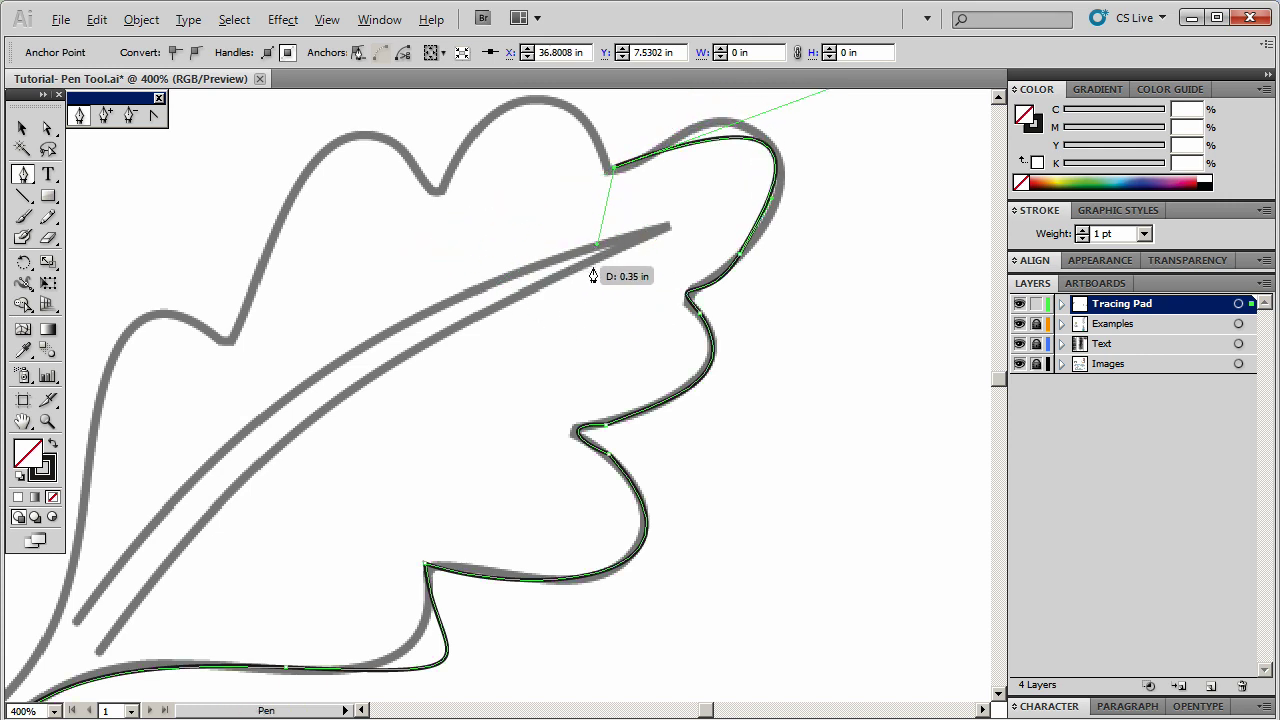
pyautogui.moveTo(913, 190); pyautogui.dragTo(846, 301)
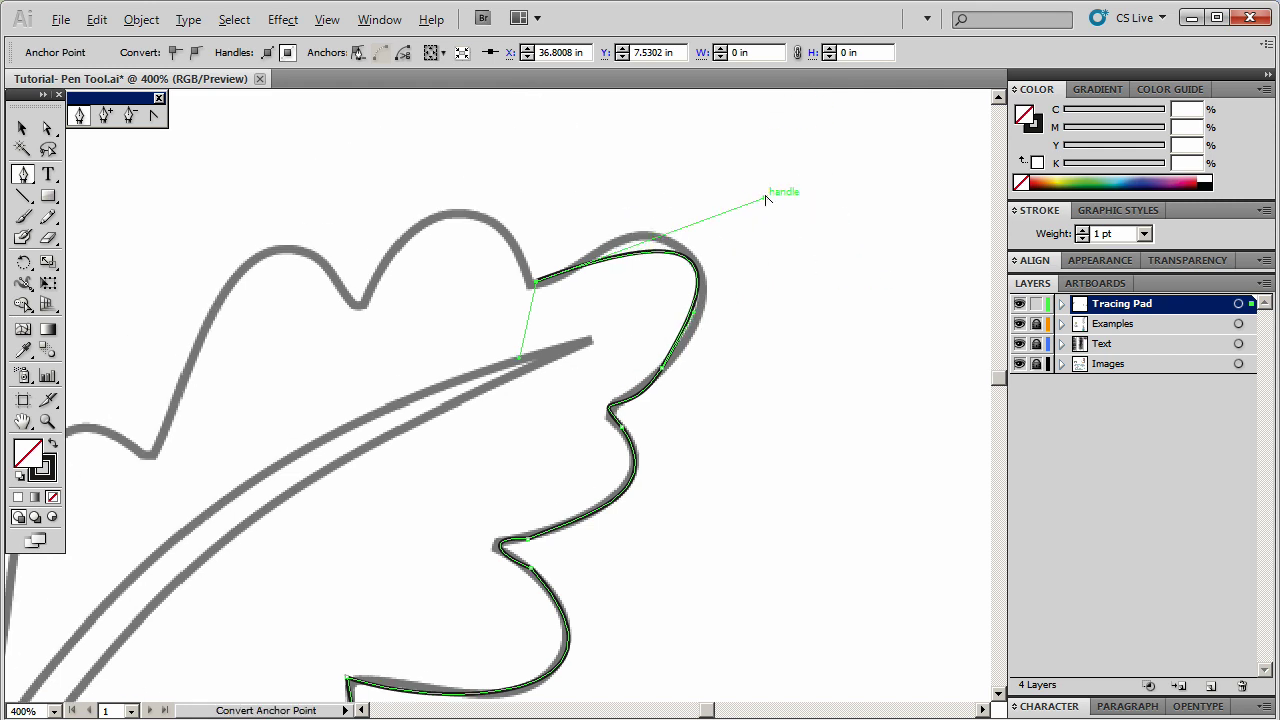
pyautogui.moveTo(767, 196); pyautogui.dragTo(728, 155)
# Delete the unfinished leaf path.
pyautogui.moveTo(443, 434); pyautogui.dragTo(737, 400)
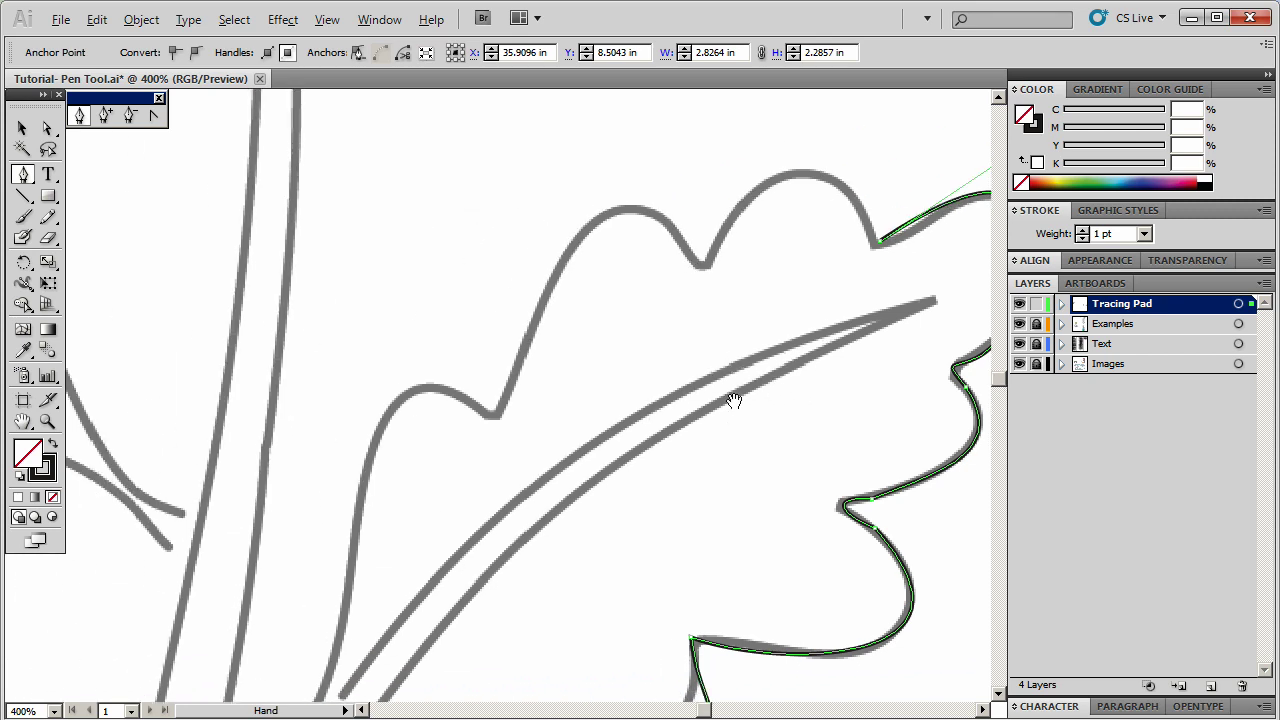
pyautogui.scroll(-3, 457, 377)
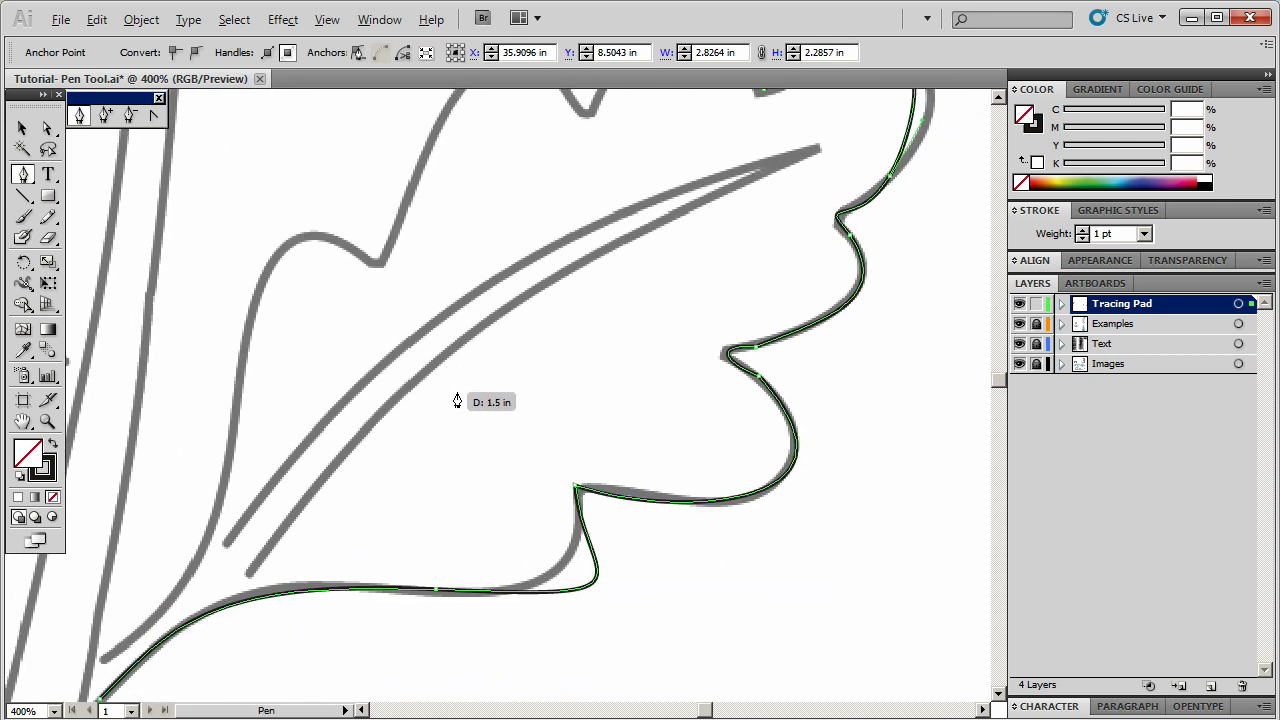
pyautogui.keyDown('ctrl'); pyautogui.click(458, 399); pyautogui.keyUp('ctrl')
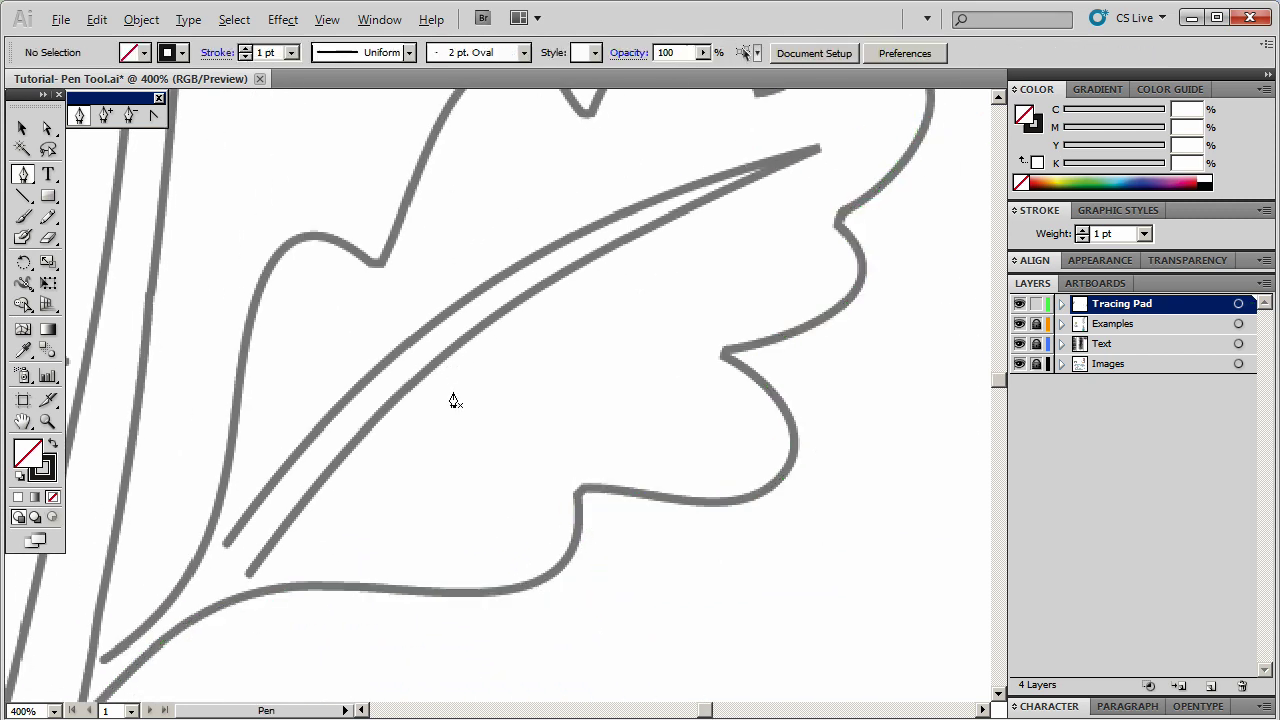
# Trace the shadow edge on the creature's body with the Pen tool, from its back to beside the eye at about X 41.46, Y 4.68 in.
pyautogui.moveTo(398, 525)
pyautogui.mouseDown()
pyautogui.moveTo(697, 449)
pyautogui.moveTo(734, 374)
pyautogui.moveTo(477, 391)
pyautogui.moveTo(415, 506)
pyautogui.mouseUp()
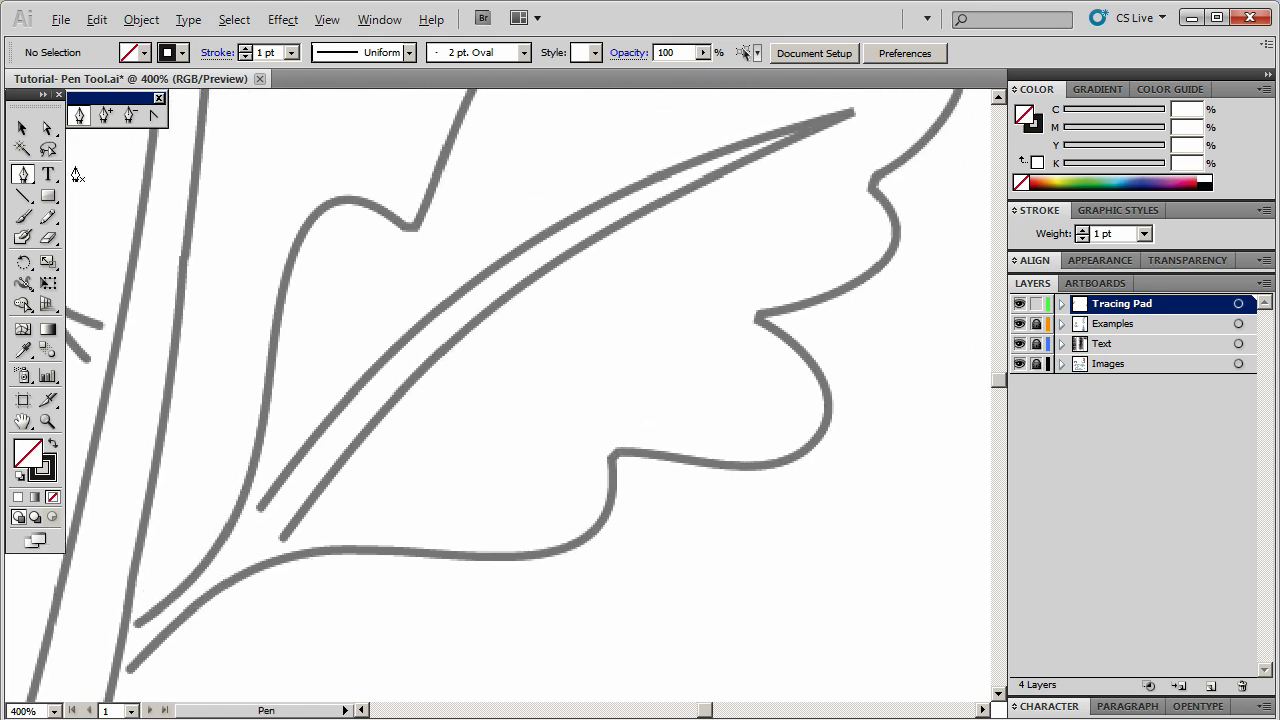
pyautogui.moveTo(277, 557); pyautogui.dragTo(534, 443)
pyautogui.scroll(-1, 509, 420)
pyautogui.scroll(-1, 532, 442)
pyautogui.scroll(-1, 531, 442)
pyautogui.hscroll(3, 520, 470)
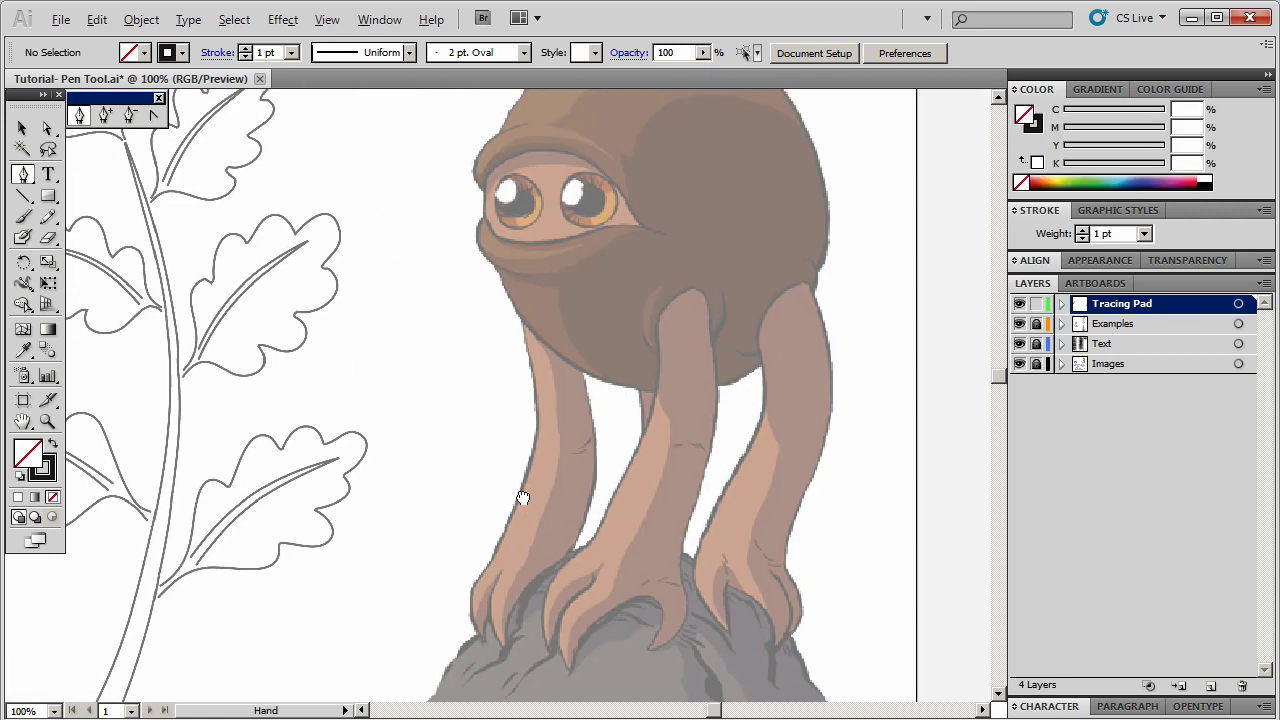
pyautogui.scroll(-1, 517, 486)
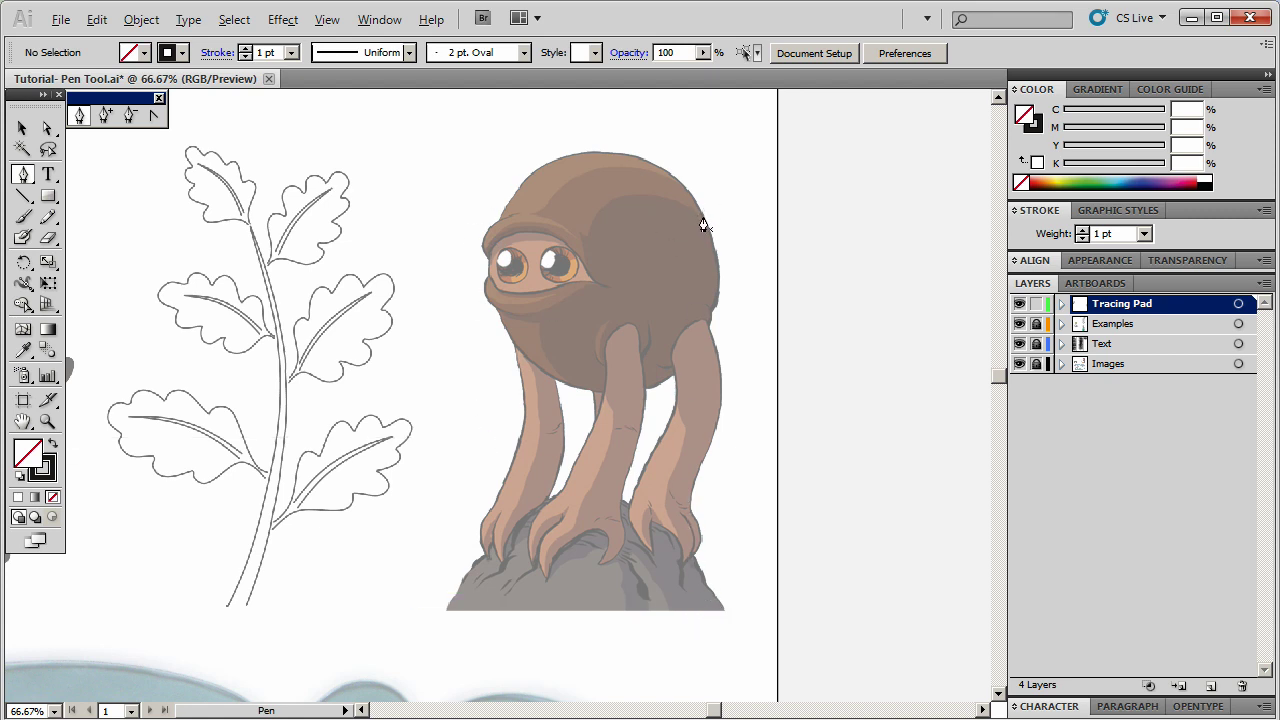
pyautogui.moveTo(702, 217); pyautogui.dragTo(684, 210)
pyautogui.moveTo(592, 230); pyautogui.dragTo(568, 290)
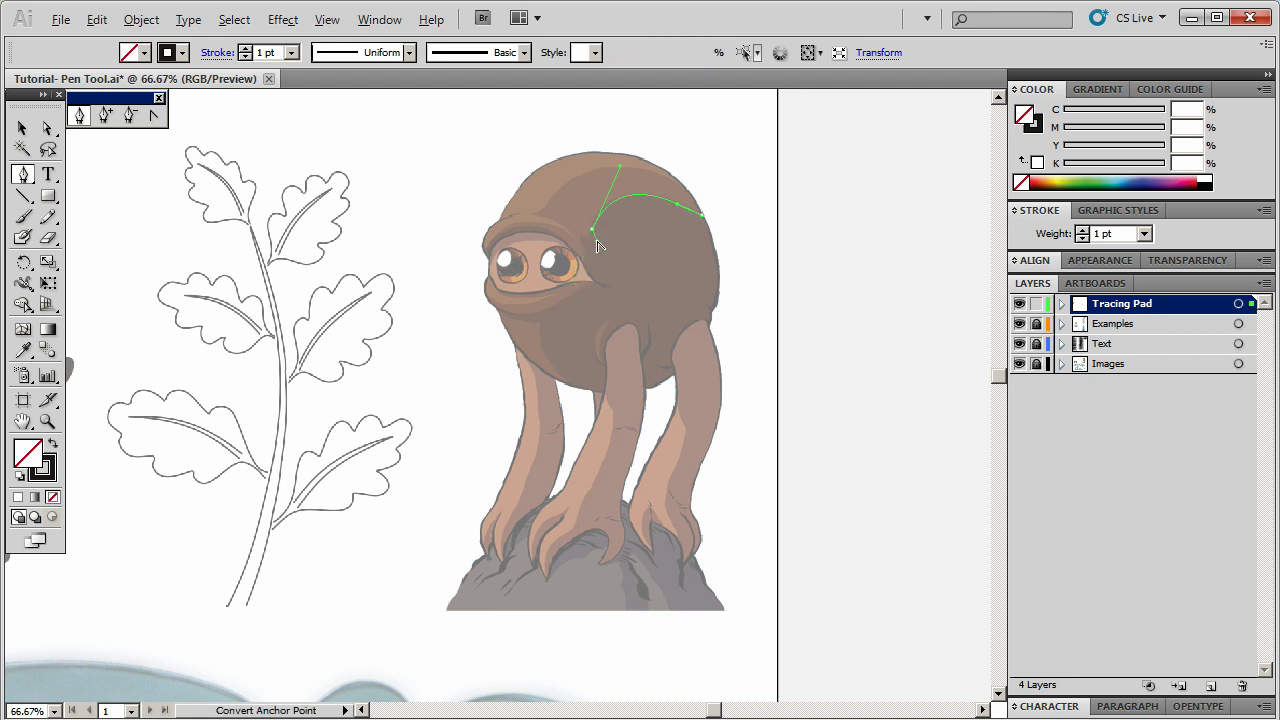
pyautogui.moveTo(591, 232)
pyautogui.mouseDown()
pyautogui.moveTo(580, 246)
pyautogui.moveTo(576, 231)
pyautogui.moveTo(609, 286)
pyautogui.moveTo(640, 301)
pyautogui.mouseUp()
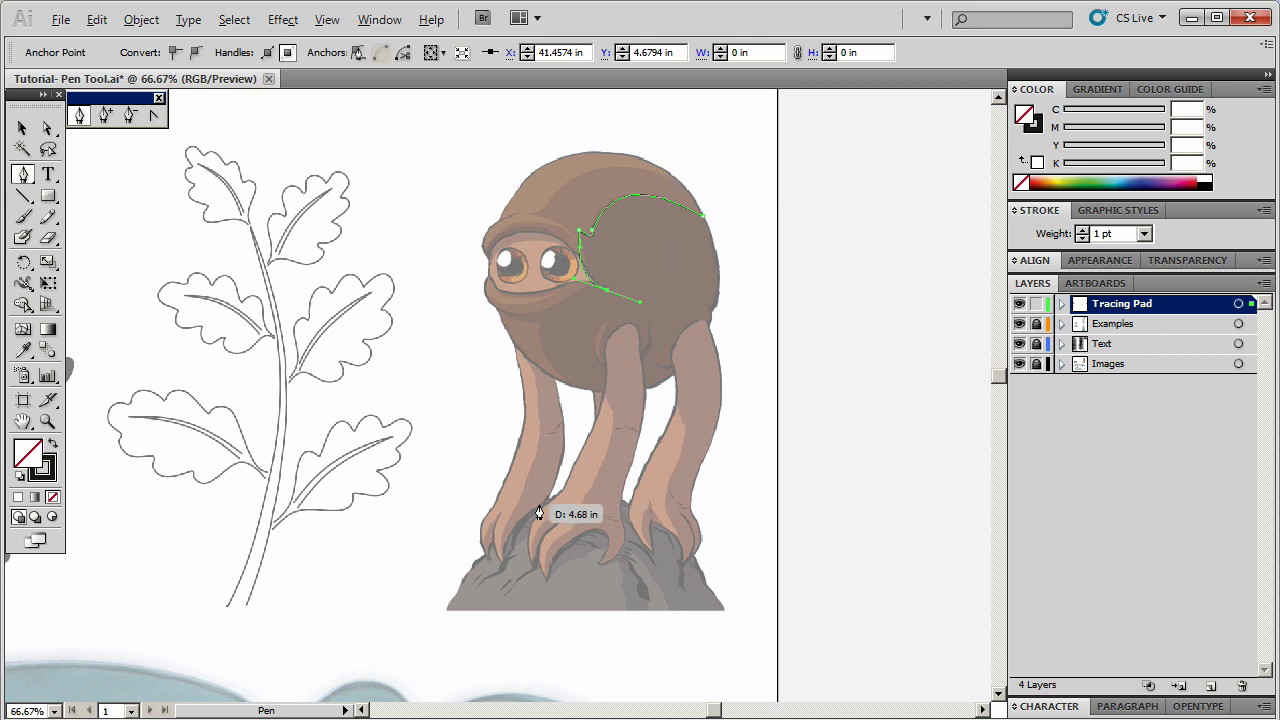
# Look over the three French curve images below the plant and creature as further tracing practice.
pyautogui.press('space')
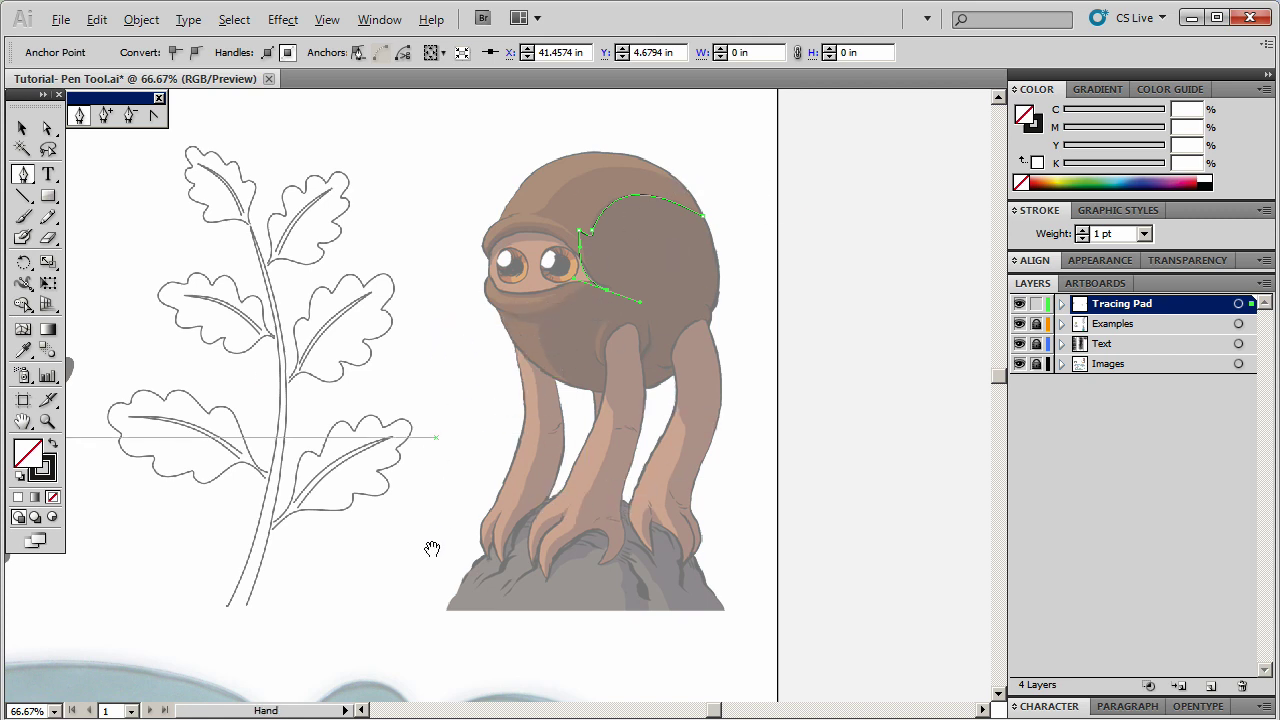
pyautogui.moveTo(281, 639); pyautogui.dragTo(565, 140)
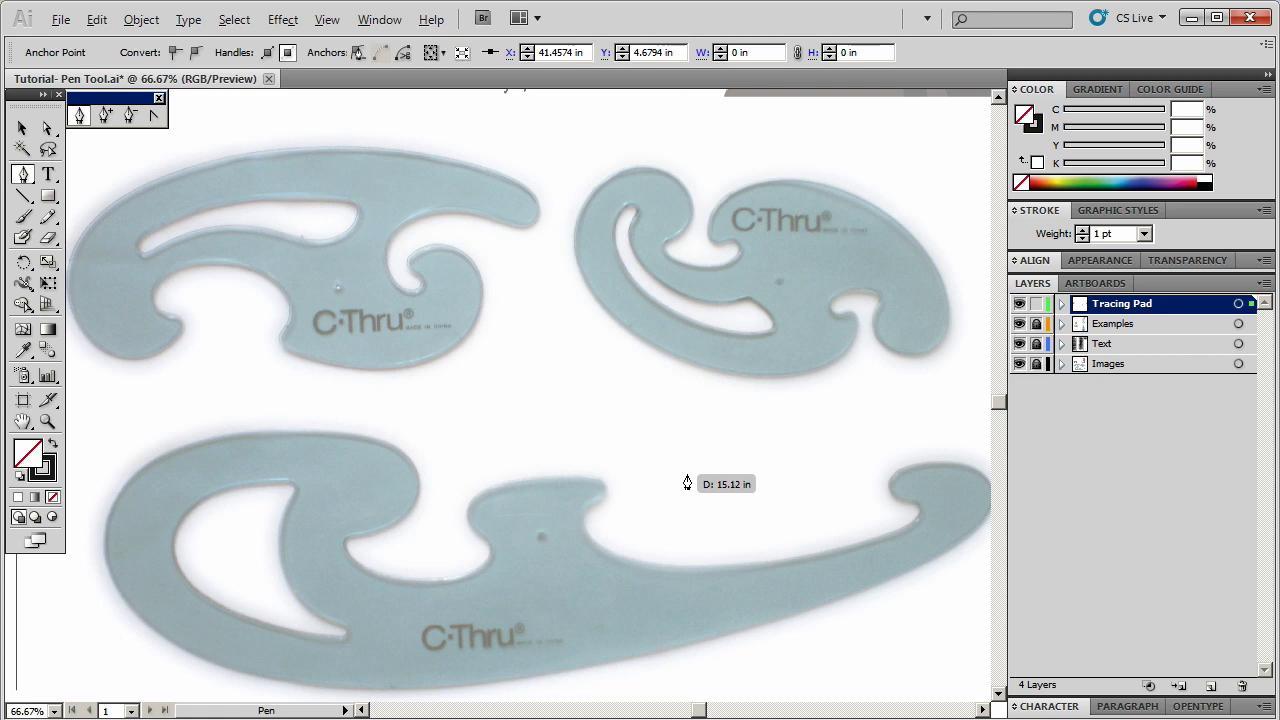
# Switch to the Selection tool and deselect the path traced on the creature's body.
pyautogui.hotkey('ctrl', '-')
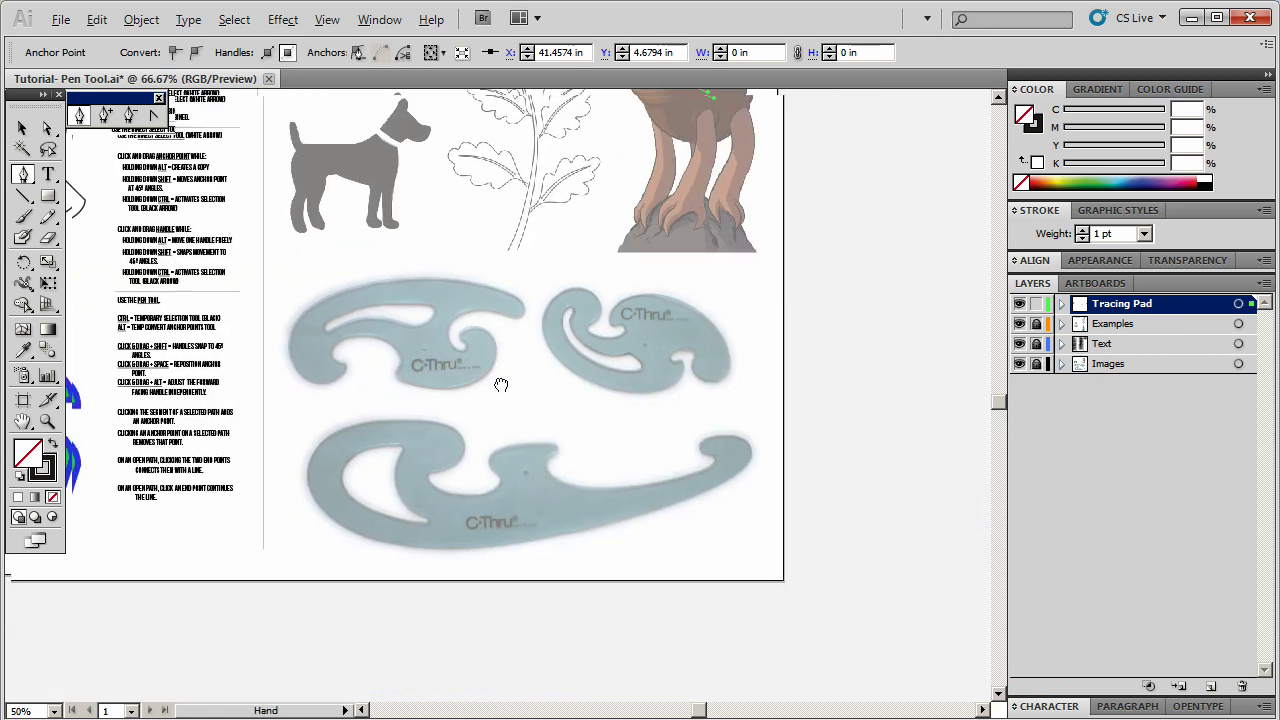
pyautogui.hotkey('ctrl', '-')
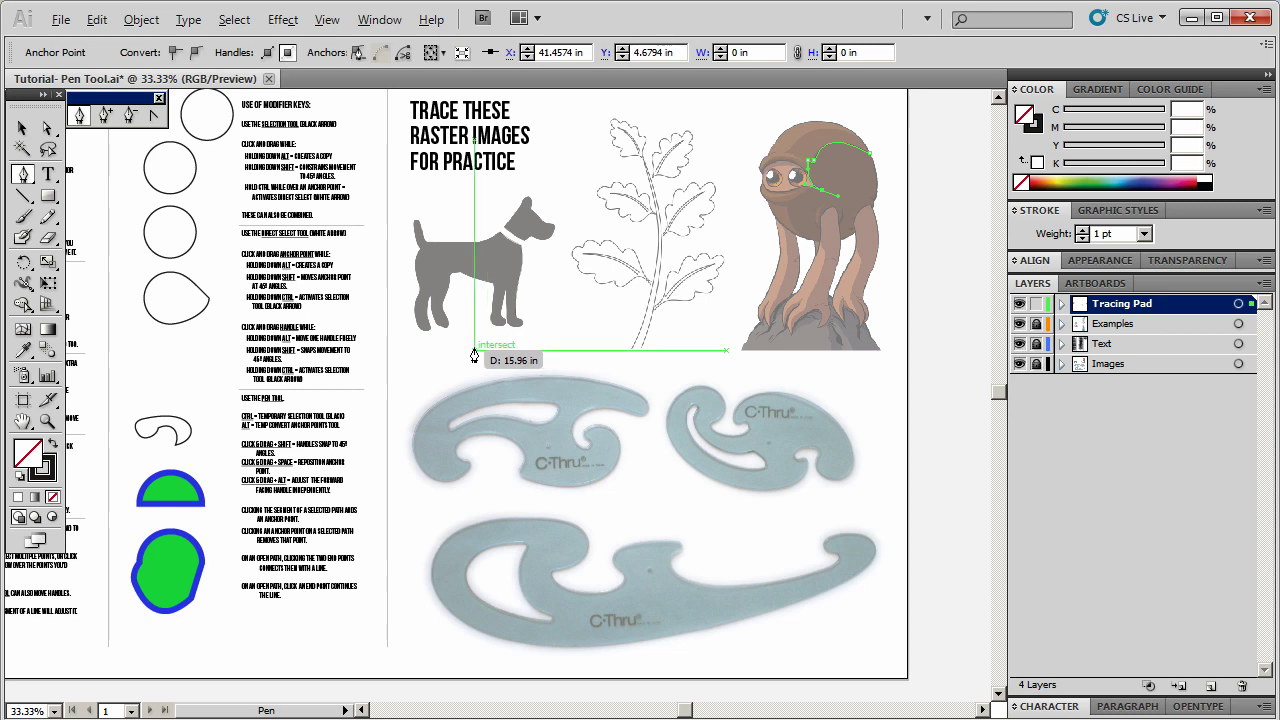
pyautogui.moveTo(438, 312); pyautogui.dragTo(663, 330)
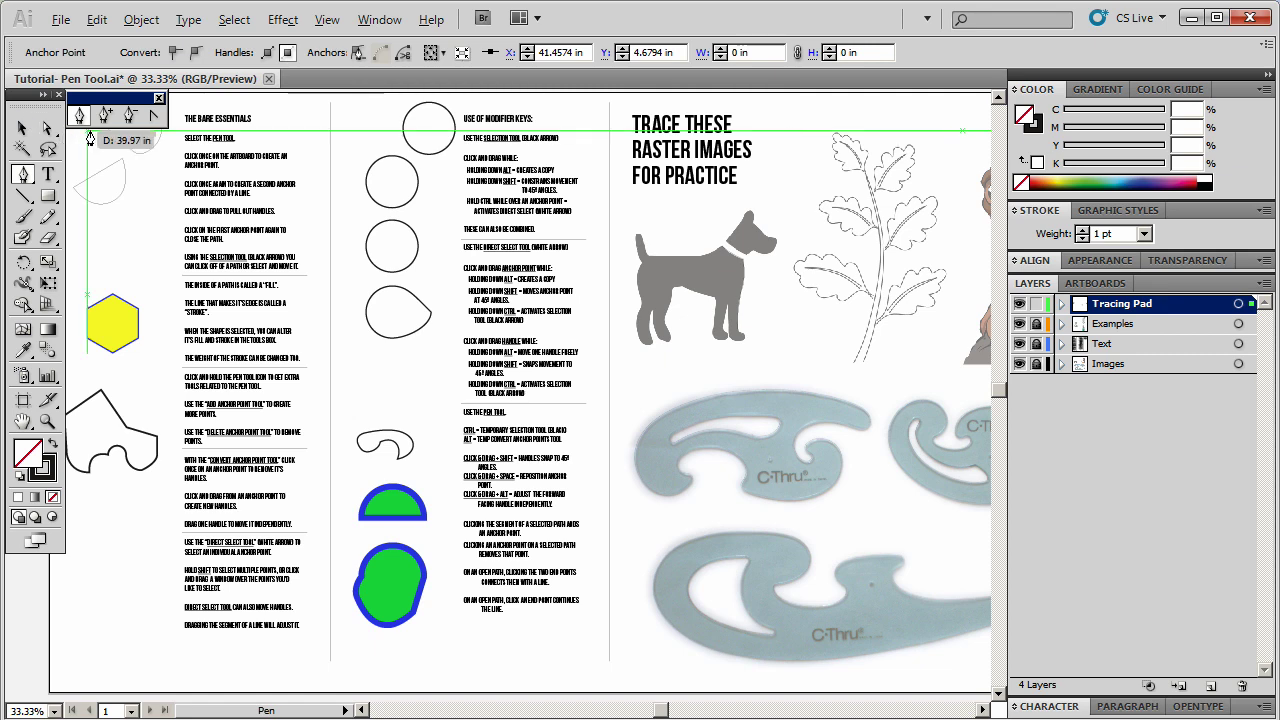
pyautogui.click(21, 126)
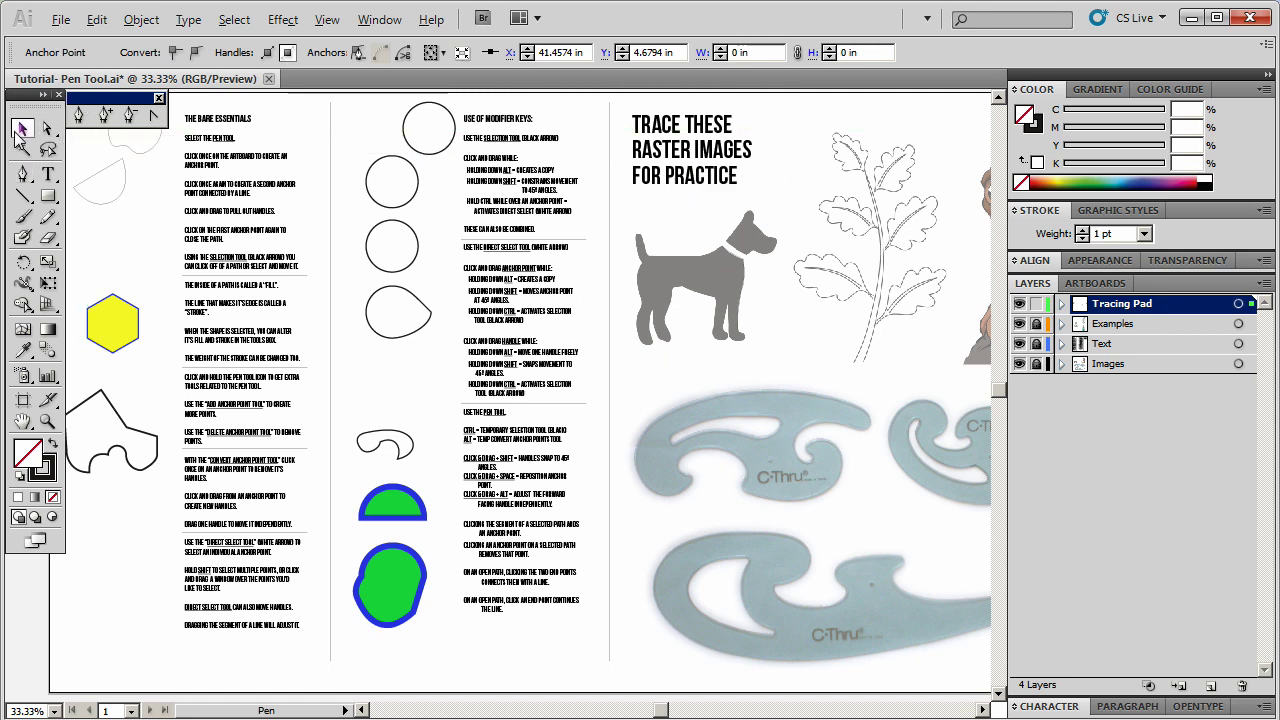
pyautogui.click(894, 163)
pyautogui.hscroll(5, 457, 320)
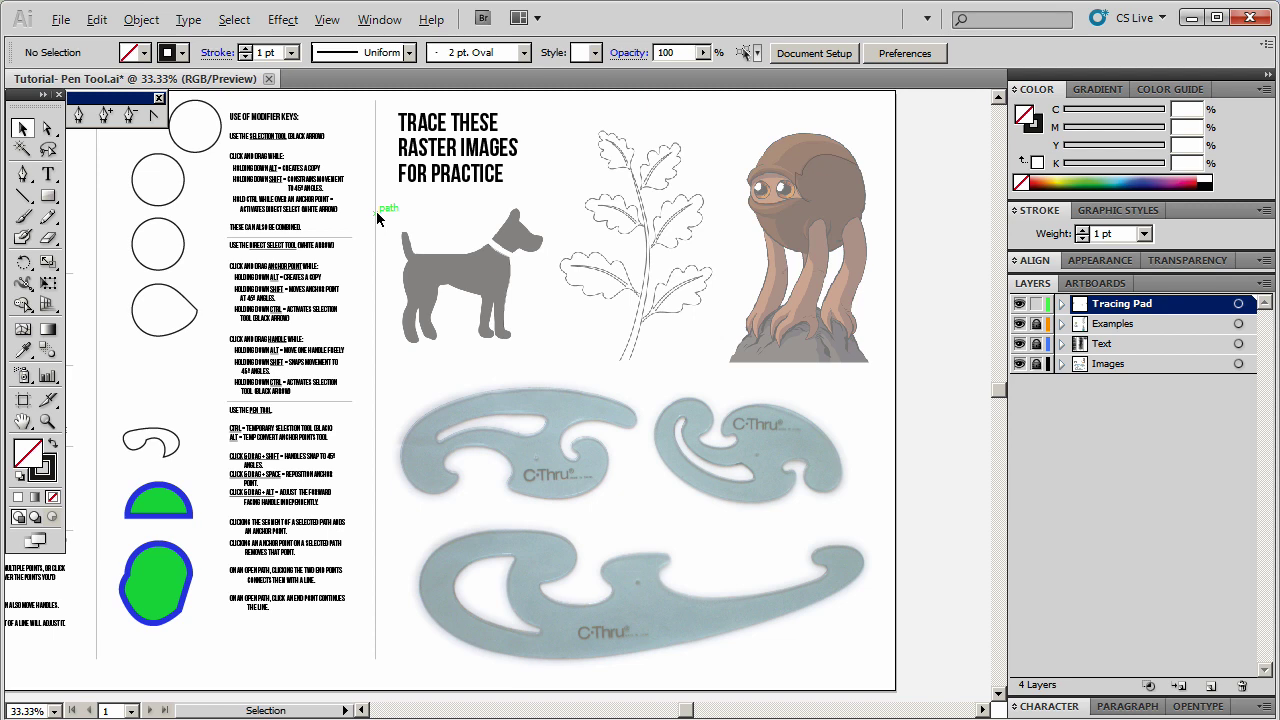
# Revert the Pen tool tutorial document to its last saved version, discarding all practice edits and tracings.
pyautogui.hotkey('ctrl', '0')
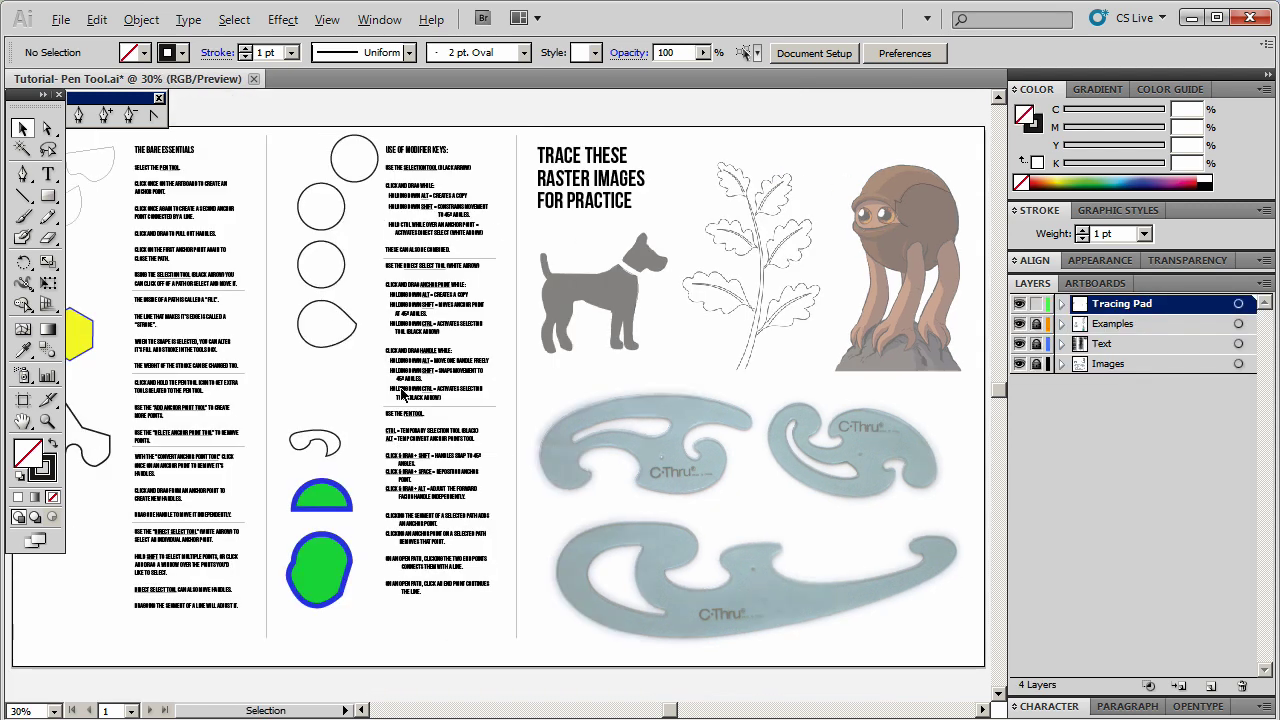
pyautogui.hotkey('ctrl', '-')
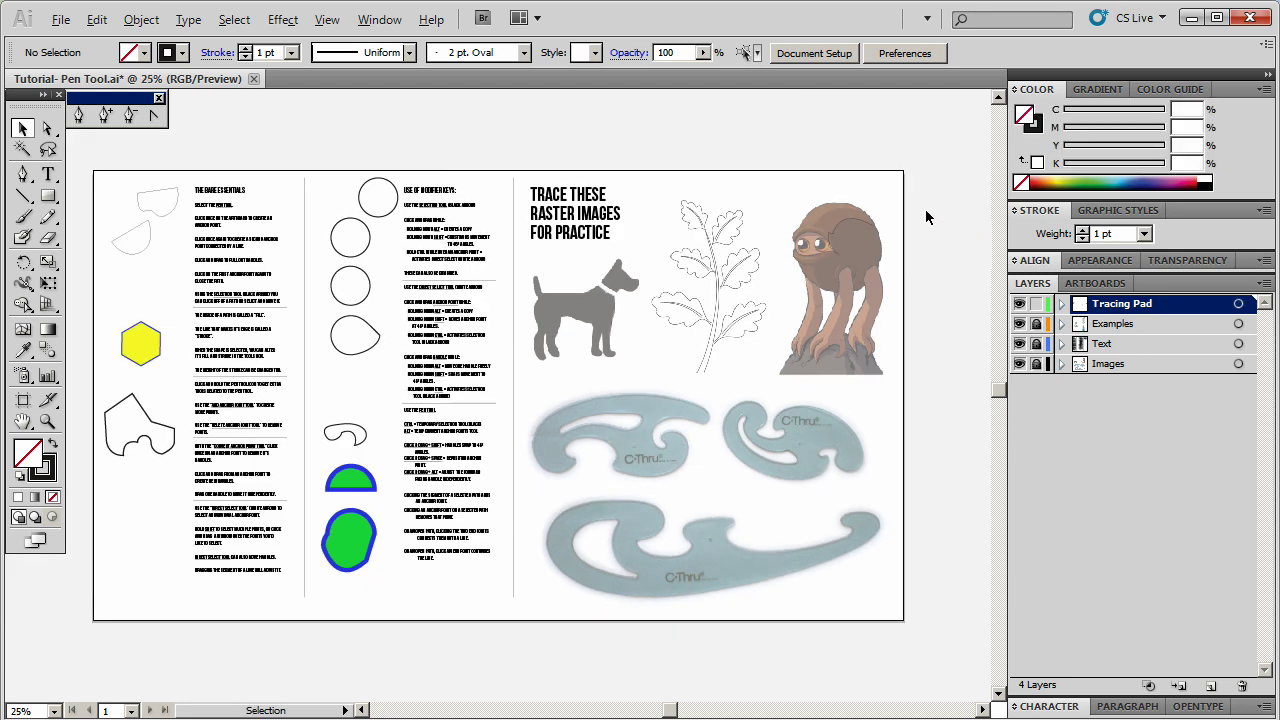
pyautogui.click(61, 19)
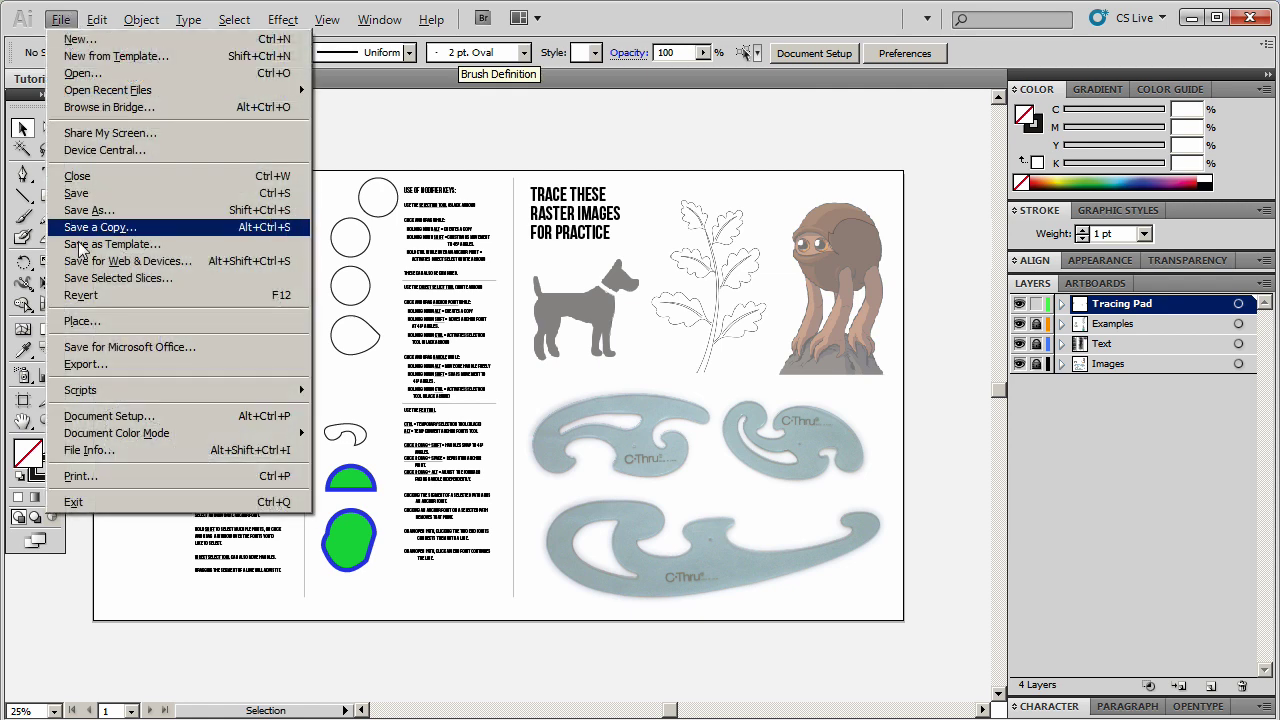
pyautogui.click(80, 289)
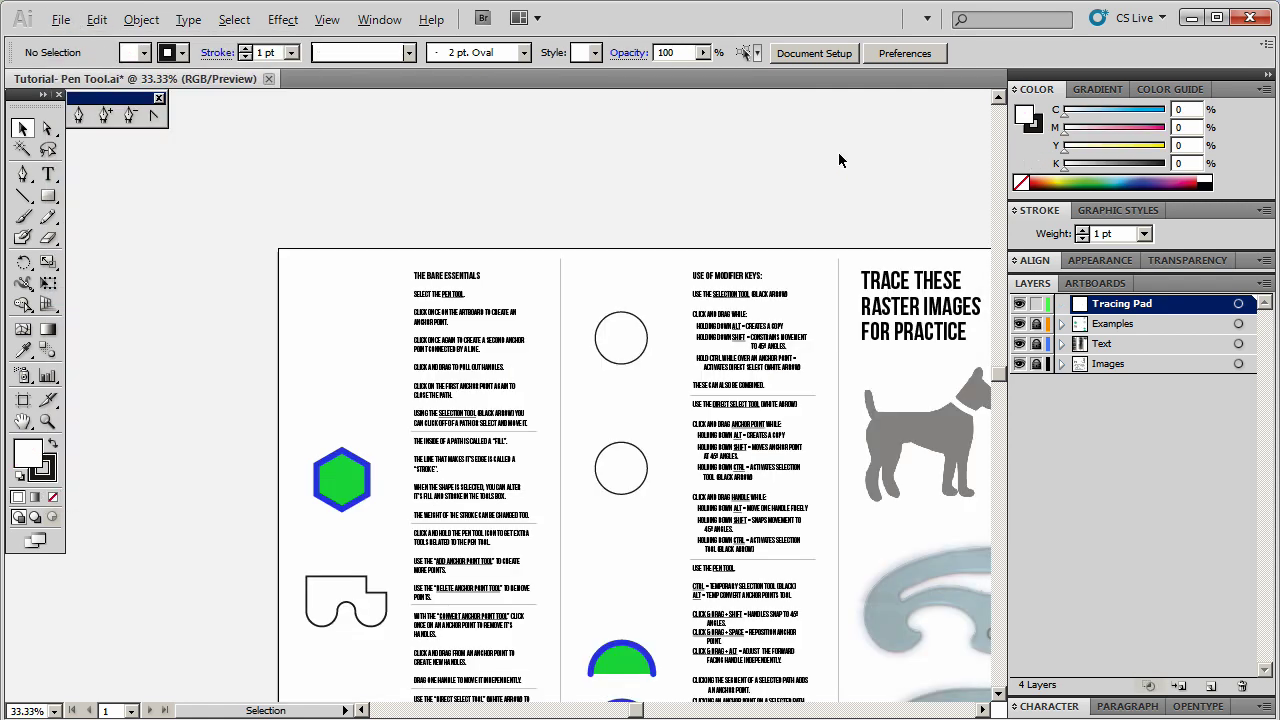
pyautogui.hotkey('ctrl', '-')
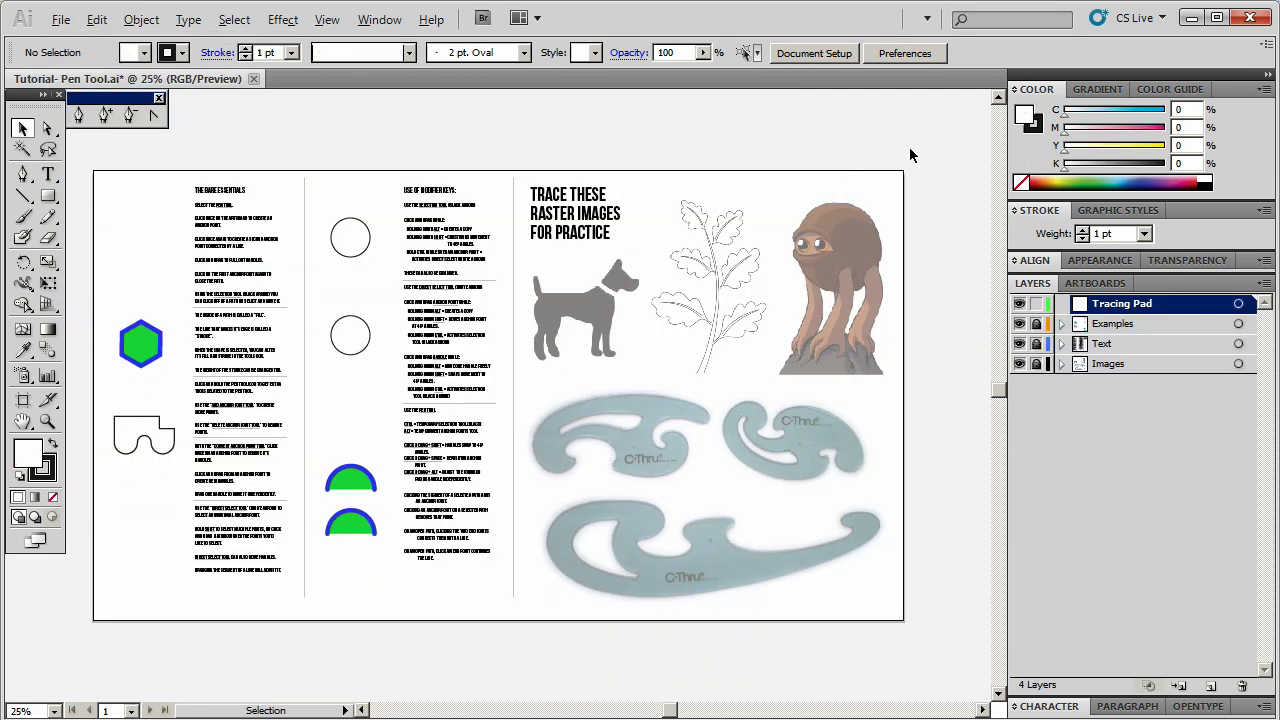